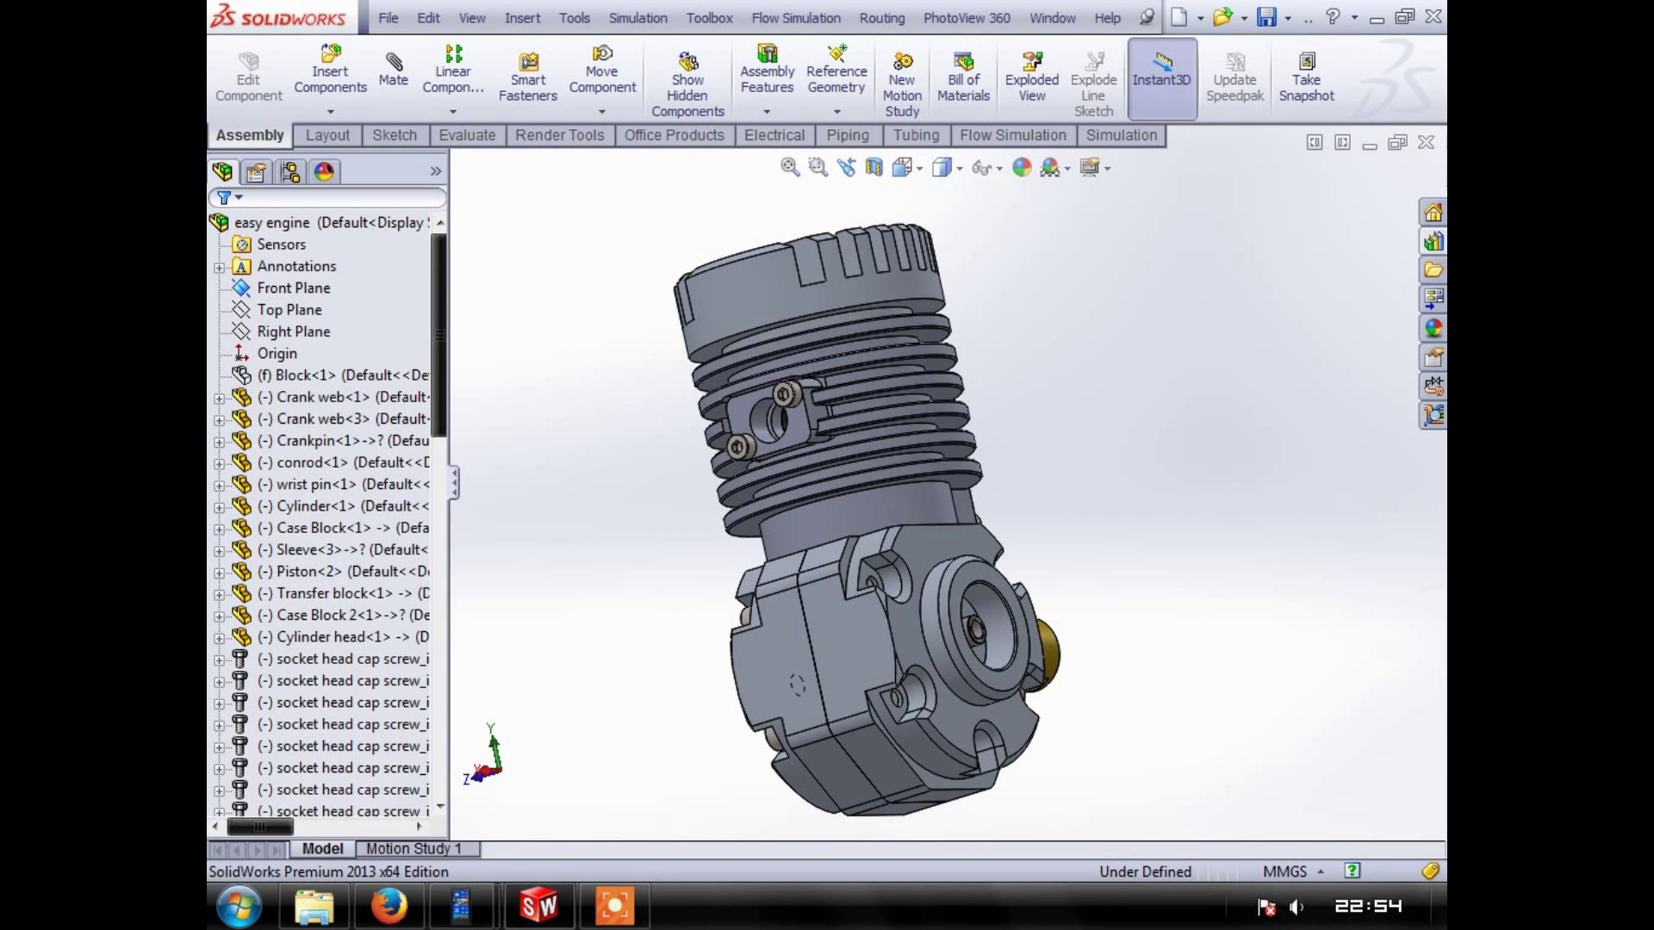
Show the complete engine assembly in the standard Top view and in the standard Front view
left_click(902, 168)
left_click(935, 227)
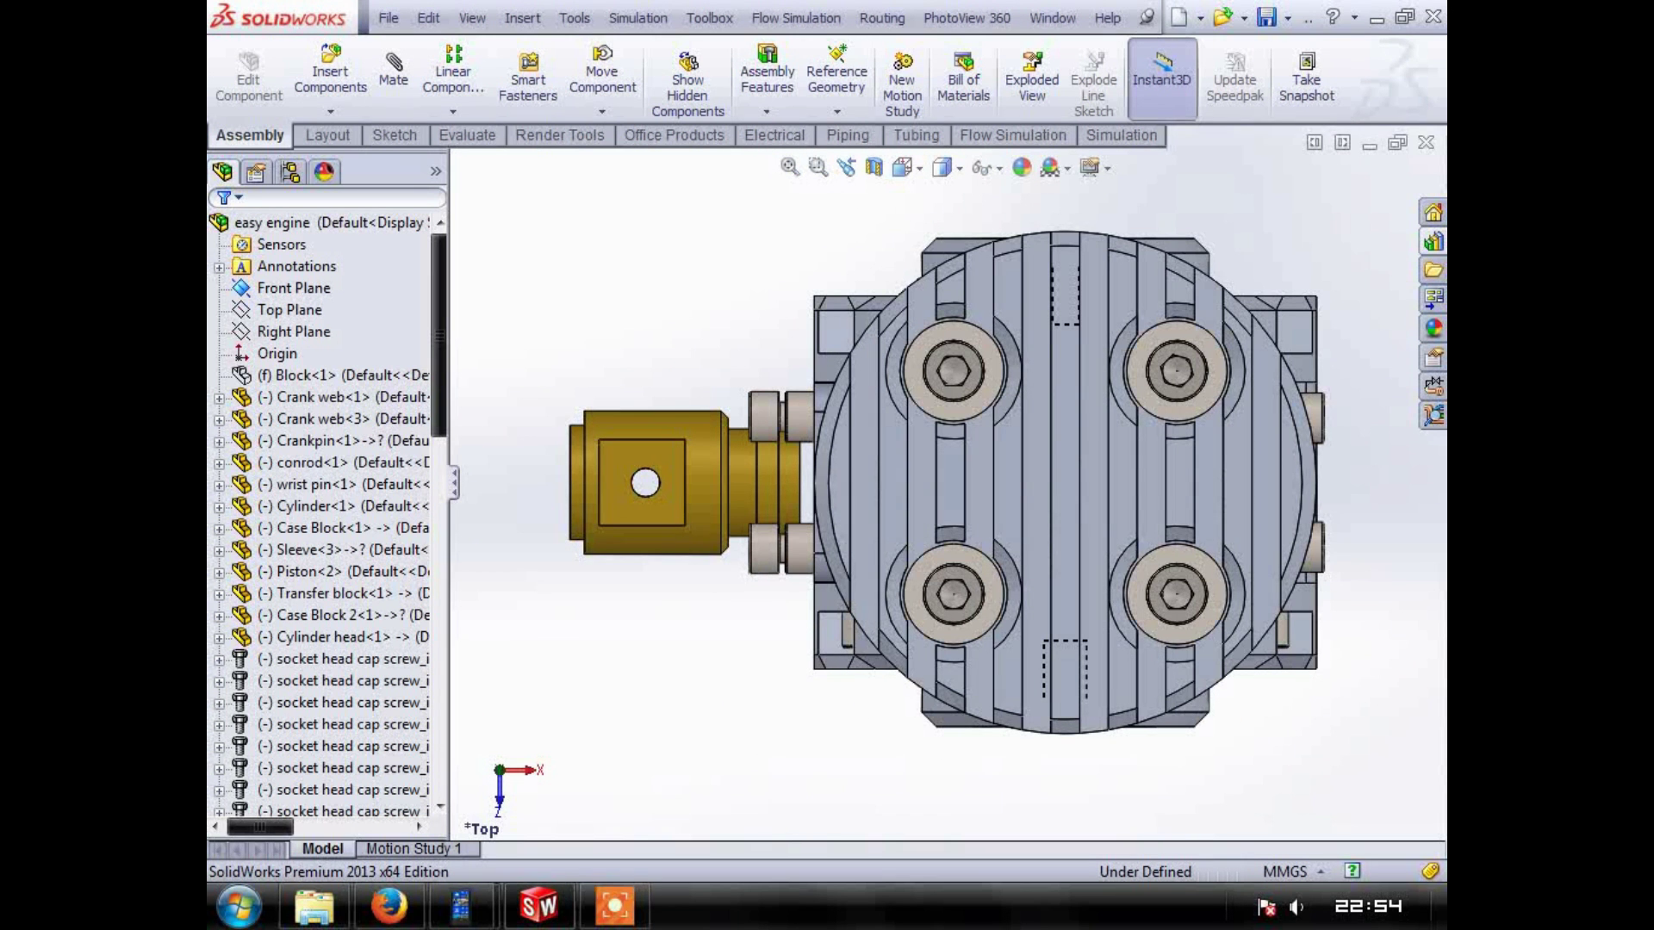
left_click(902, 168)
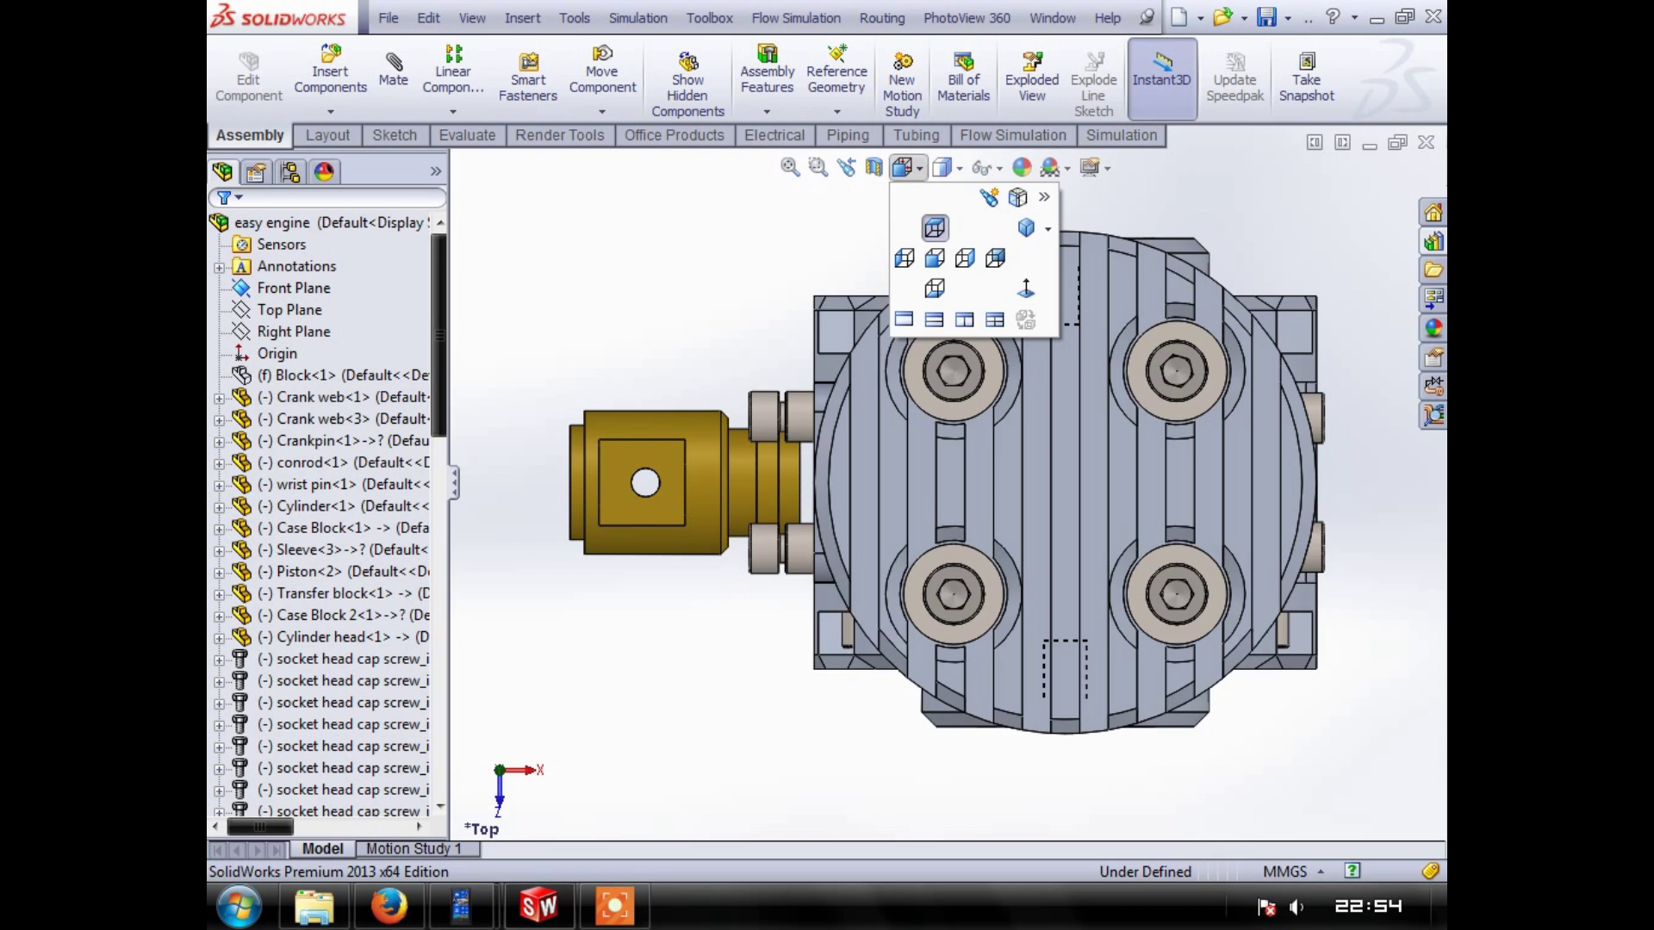
left_click(935, 258)
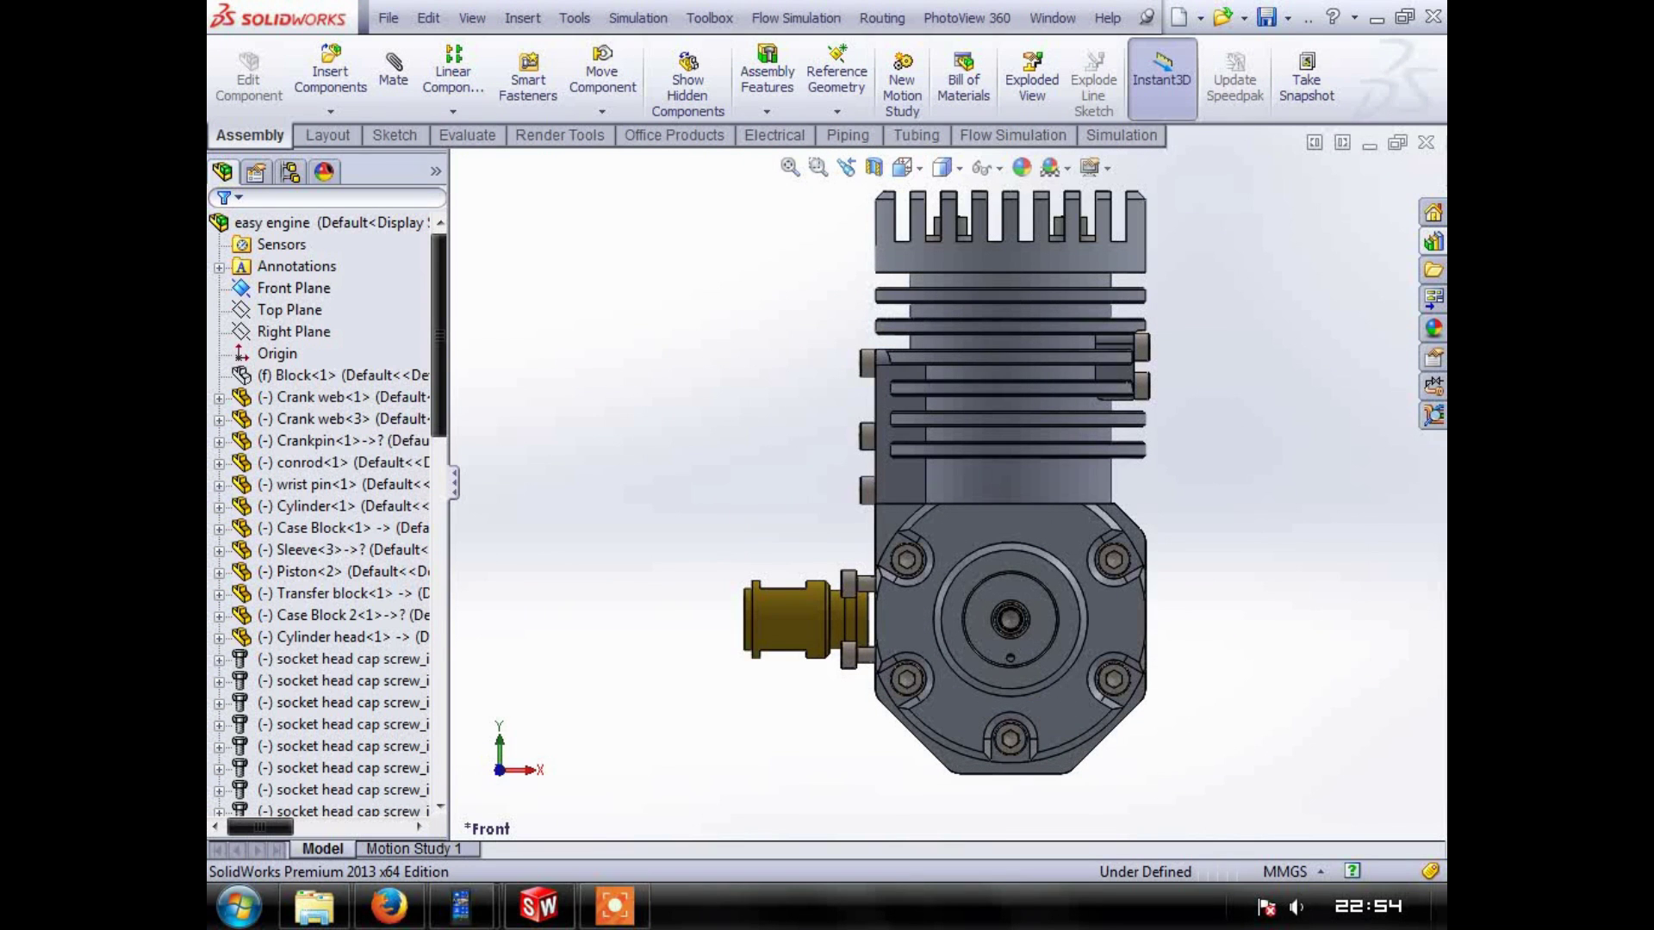
scroll(948, 482, "up", 1)
scroll(1106, 248, "down", 1)
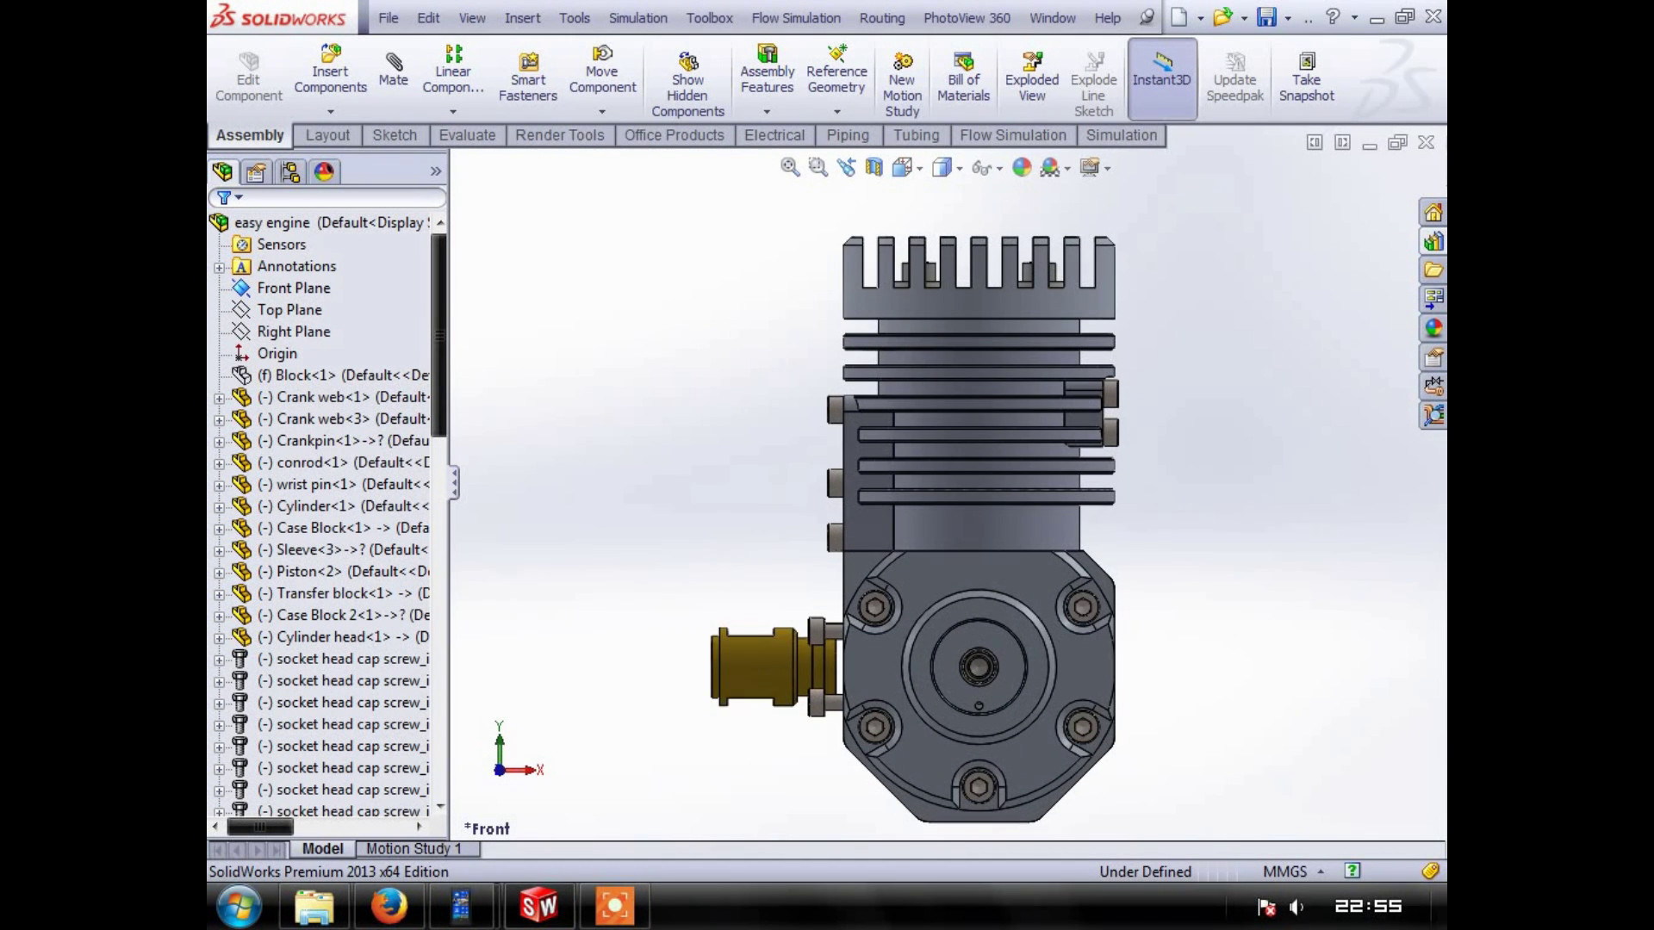
Open the full Orientation dialog, choose the Front view, and turn the engine to an angled view
left_click(910, 168)
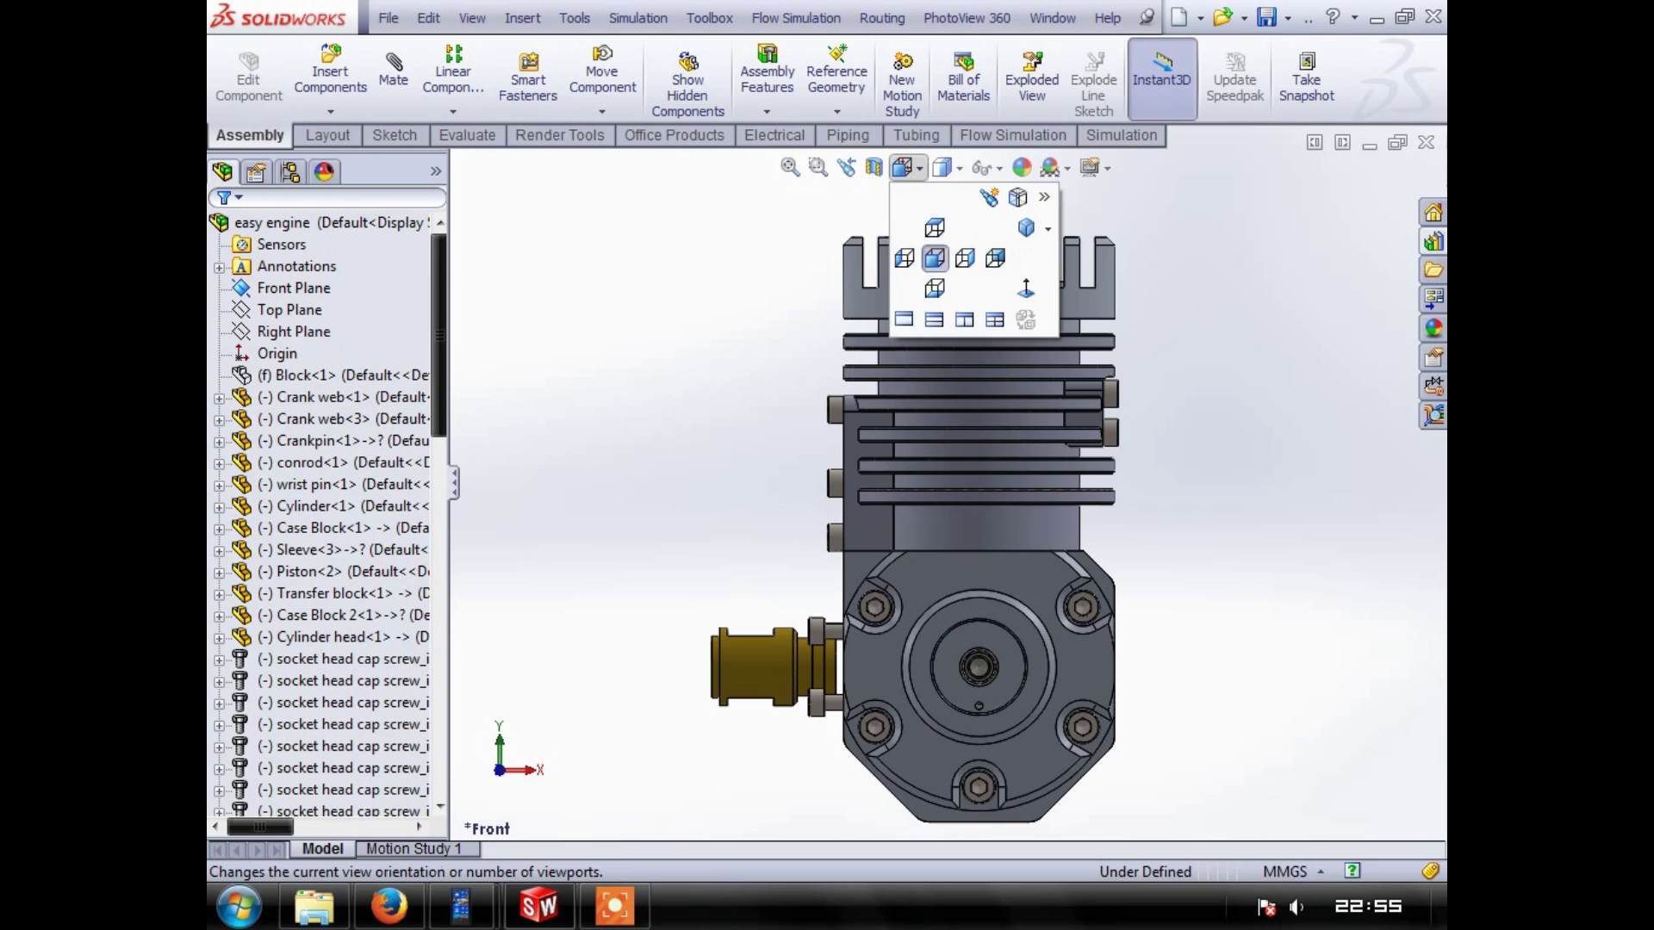
mouse_move(948, 168)
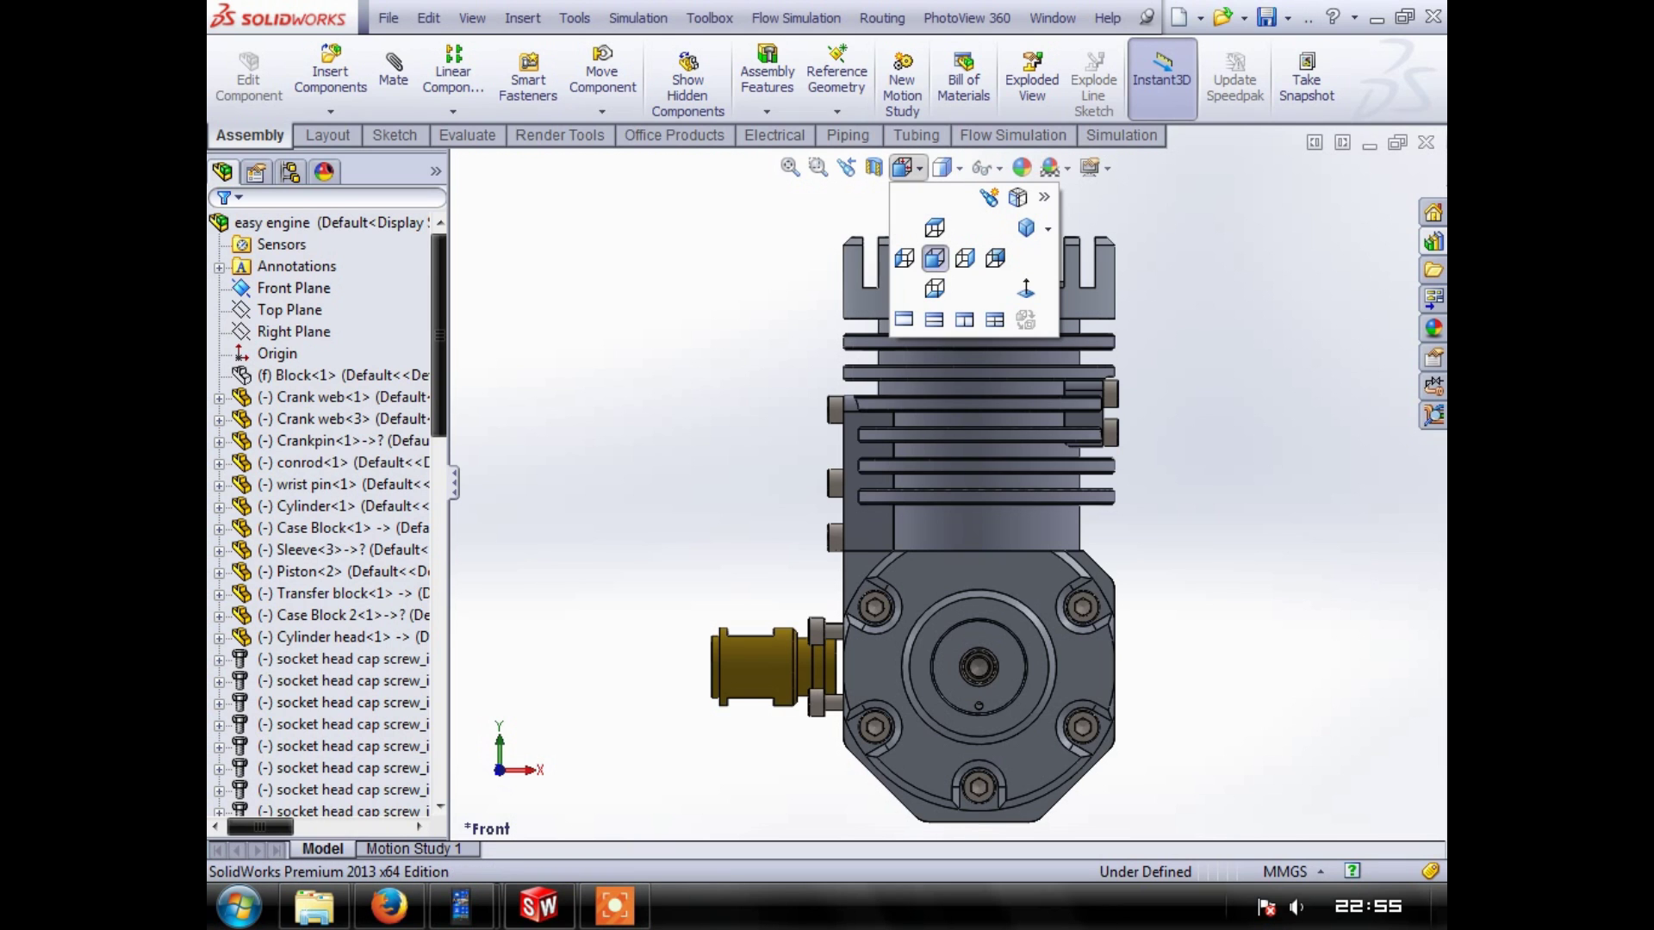
left_click(1044, 198)
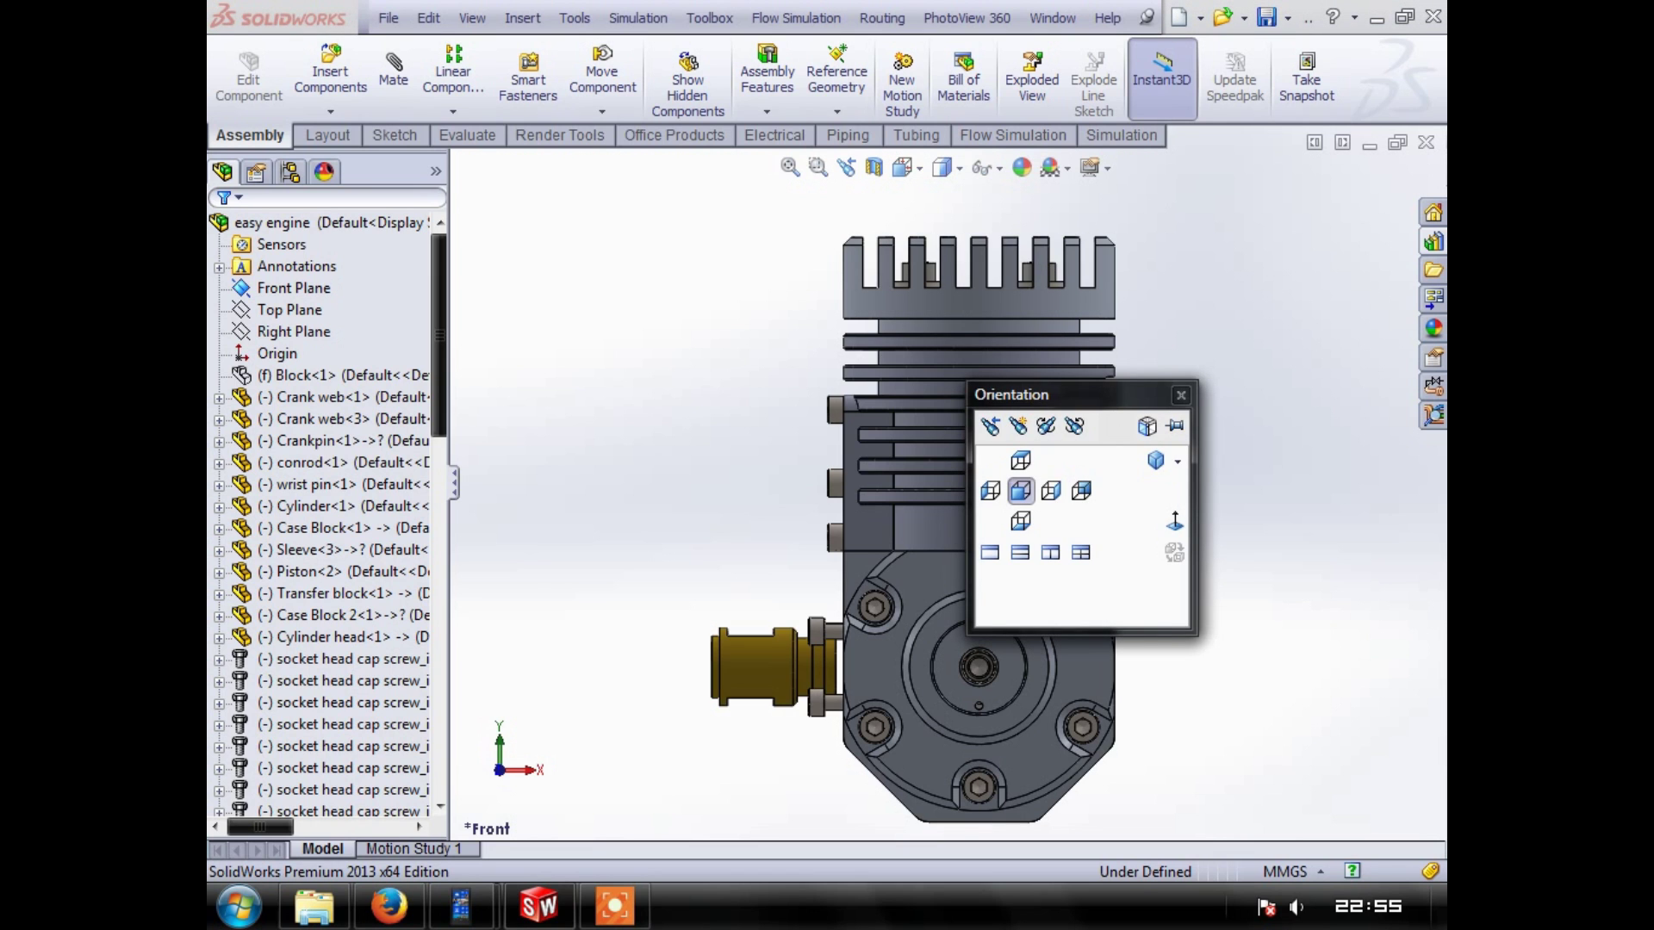
left_click(1021, 491)
left_click_drag(1020, 491, 1214, 517)
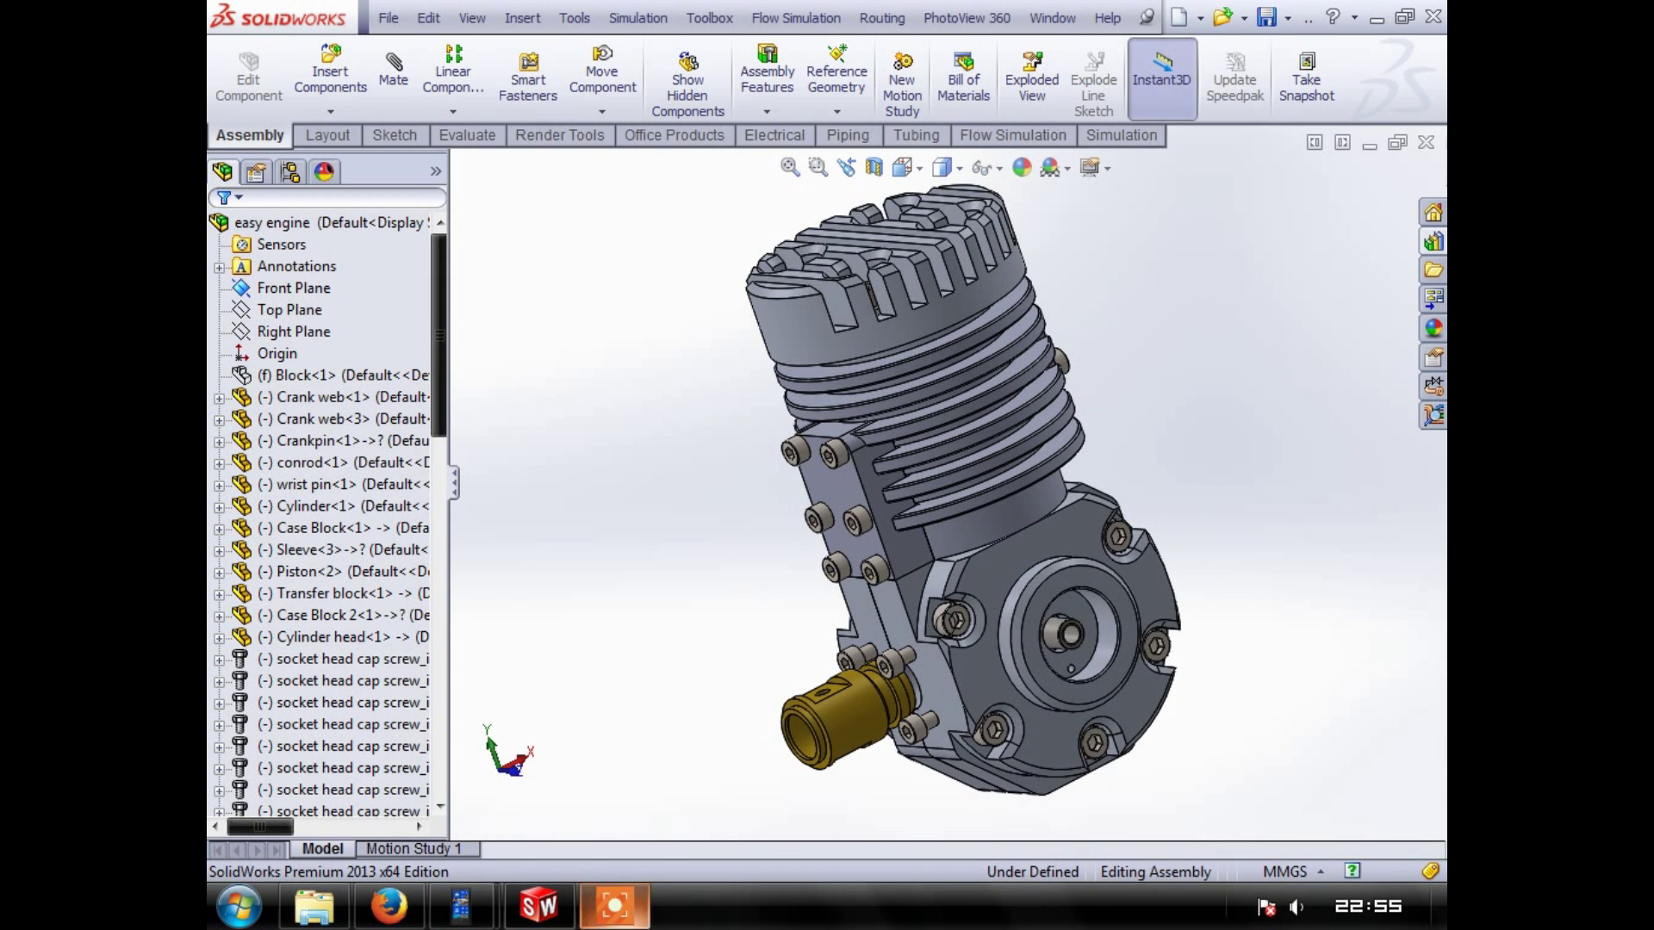
Cut the engine assembly with a section view on the Front Plane at a 95 mm offset and face the cut
left_click(614, 907)
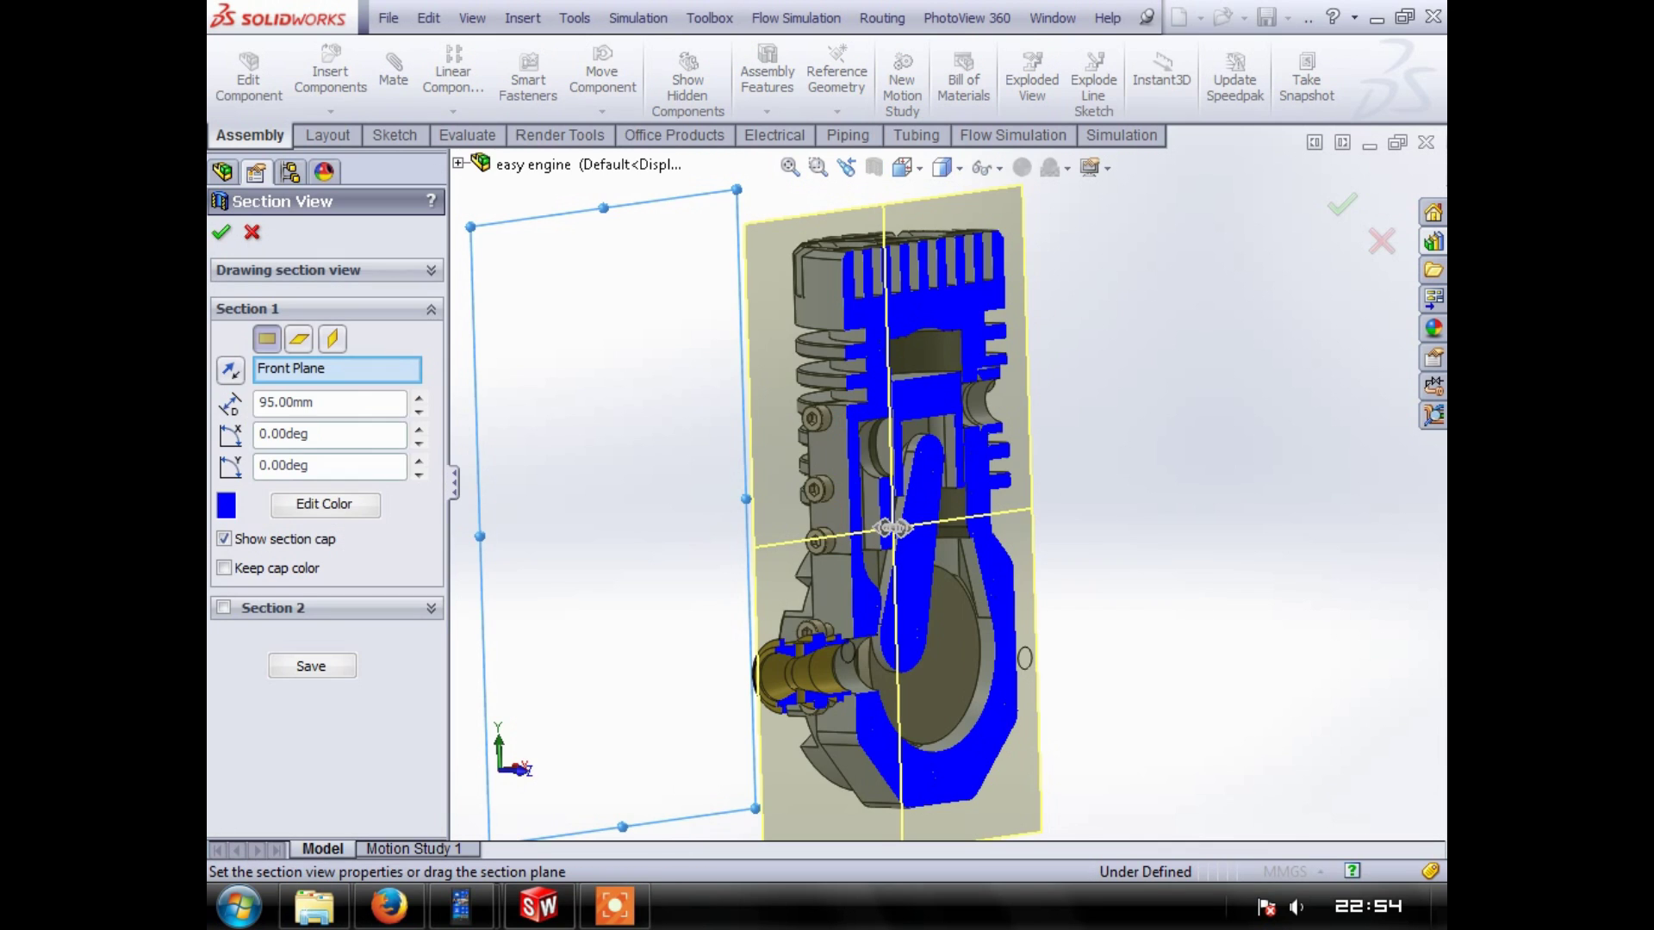
key("Return")
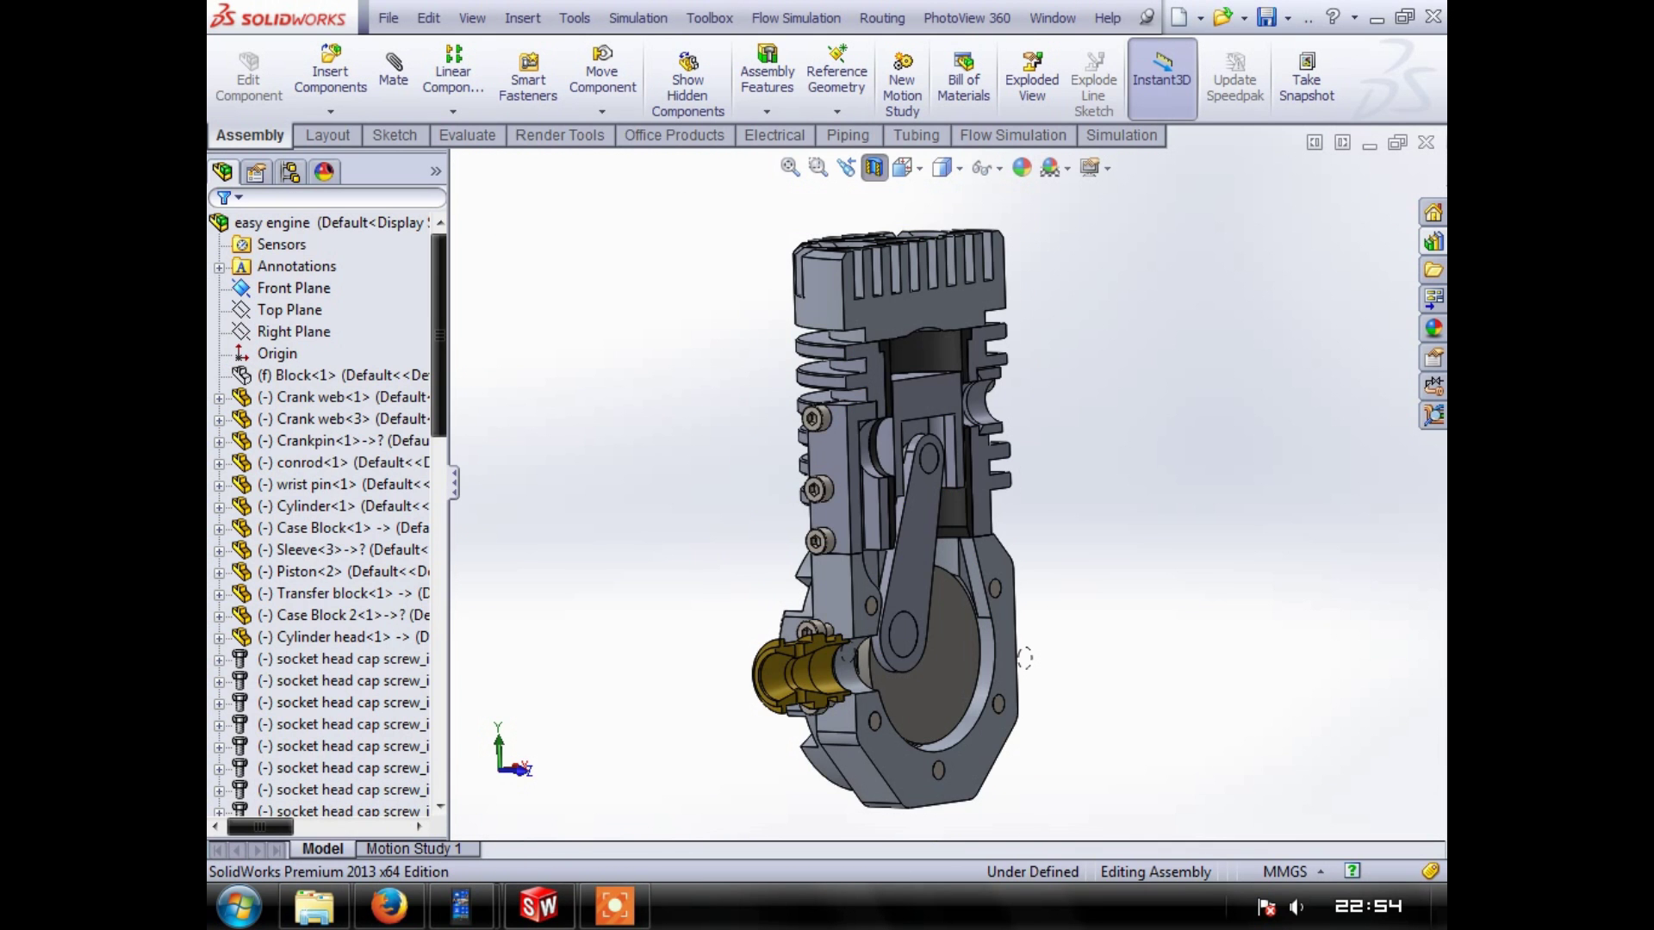
key("ctrl+1")
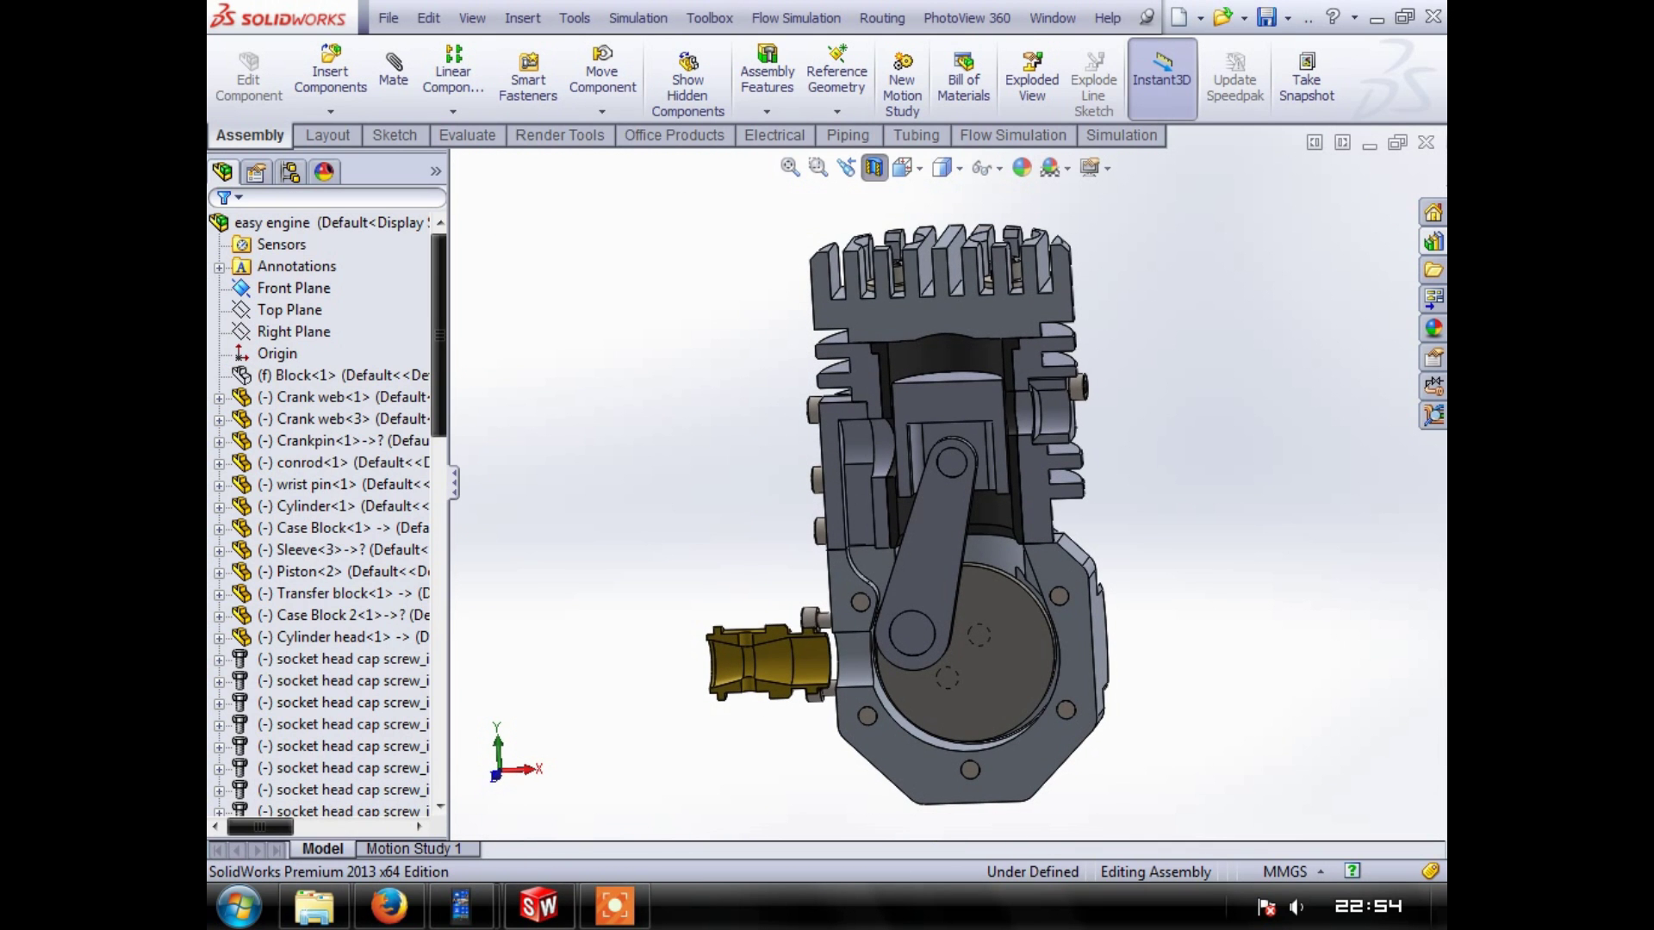
Examine the crank web and the connecting rod inside the sectioned engine
left_click(1030, 573)
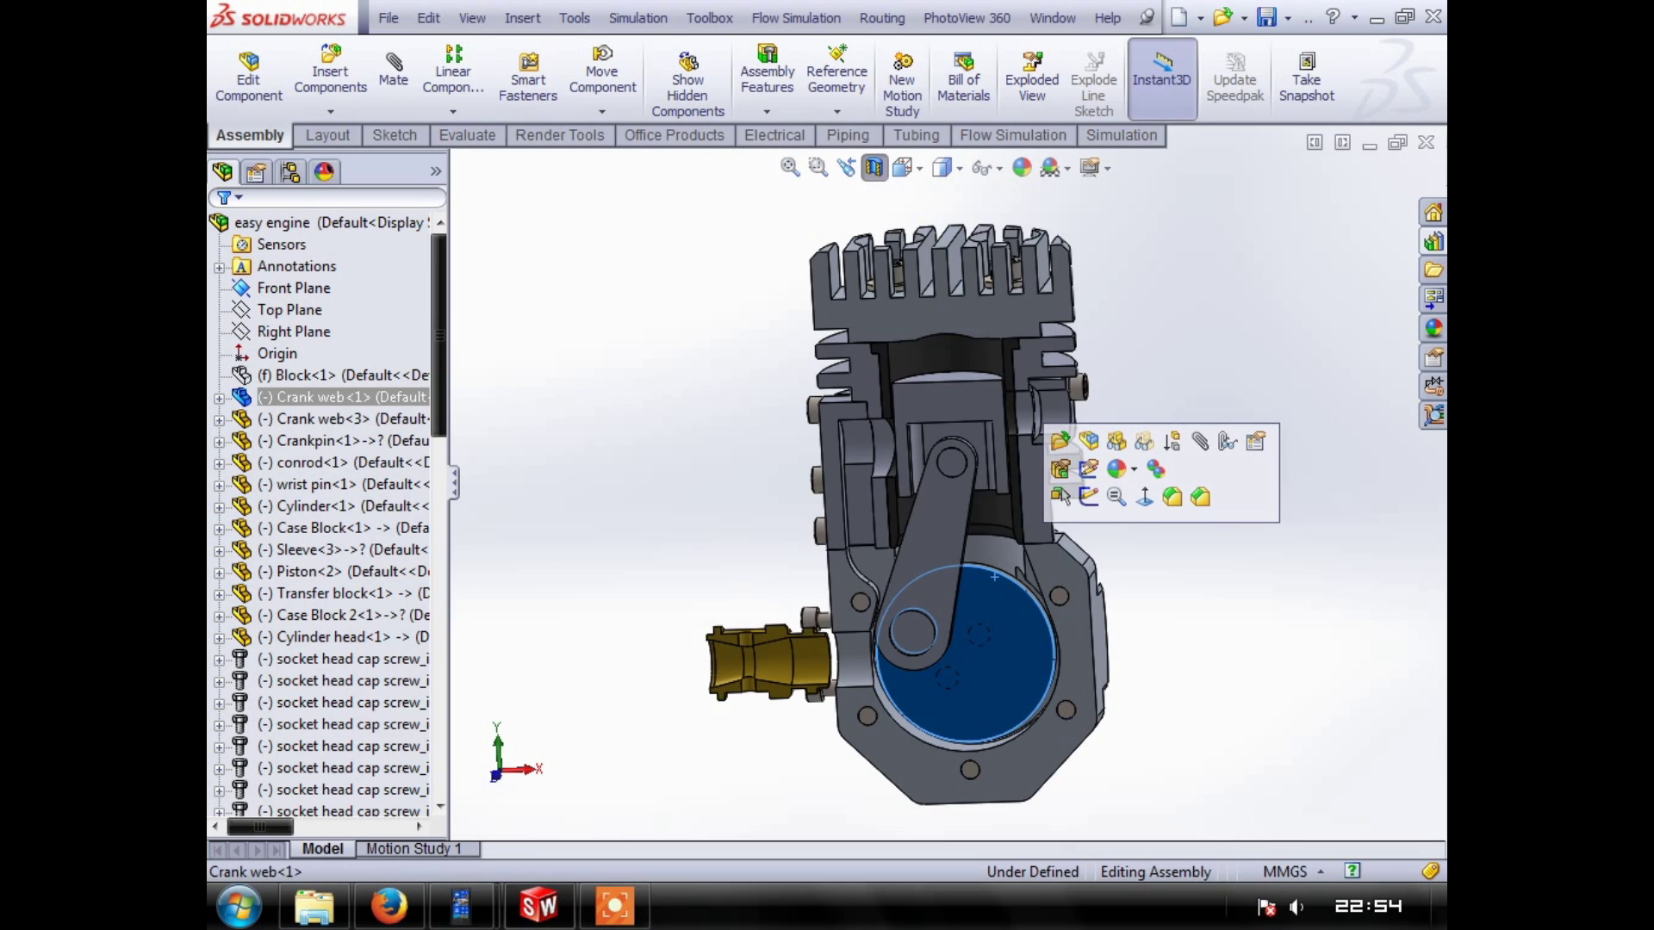
key("Escape")
key("Left")
key("Left")
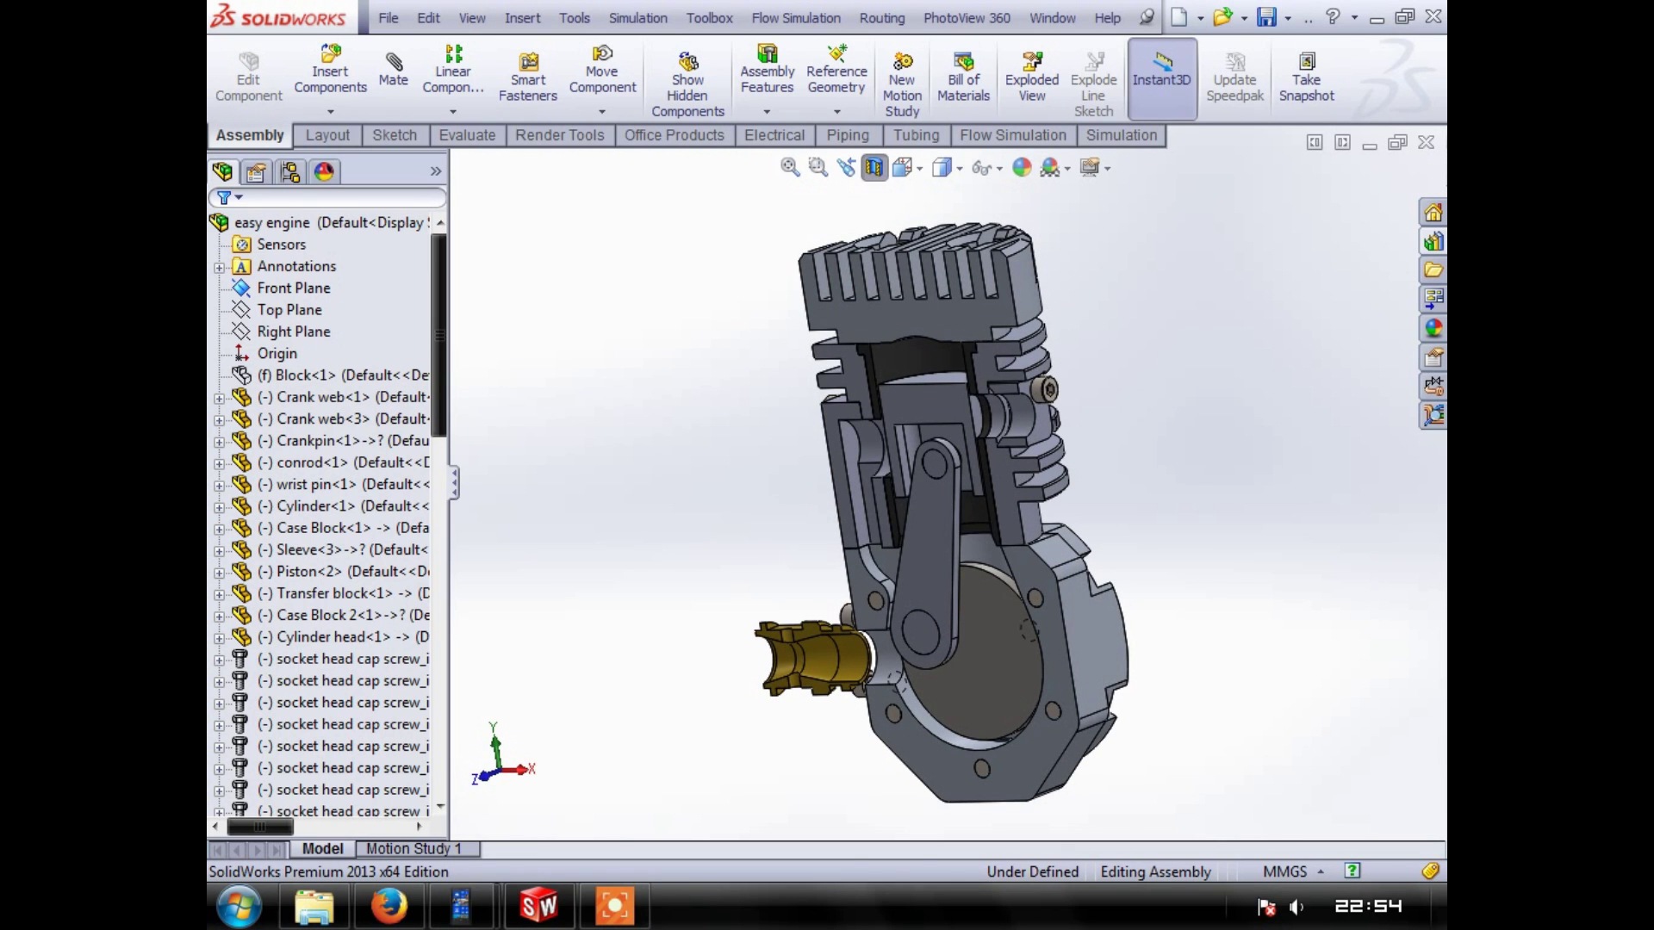
left_click(911, 516)
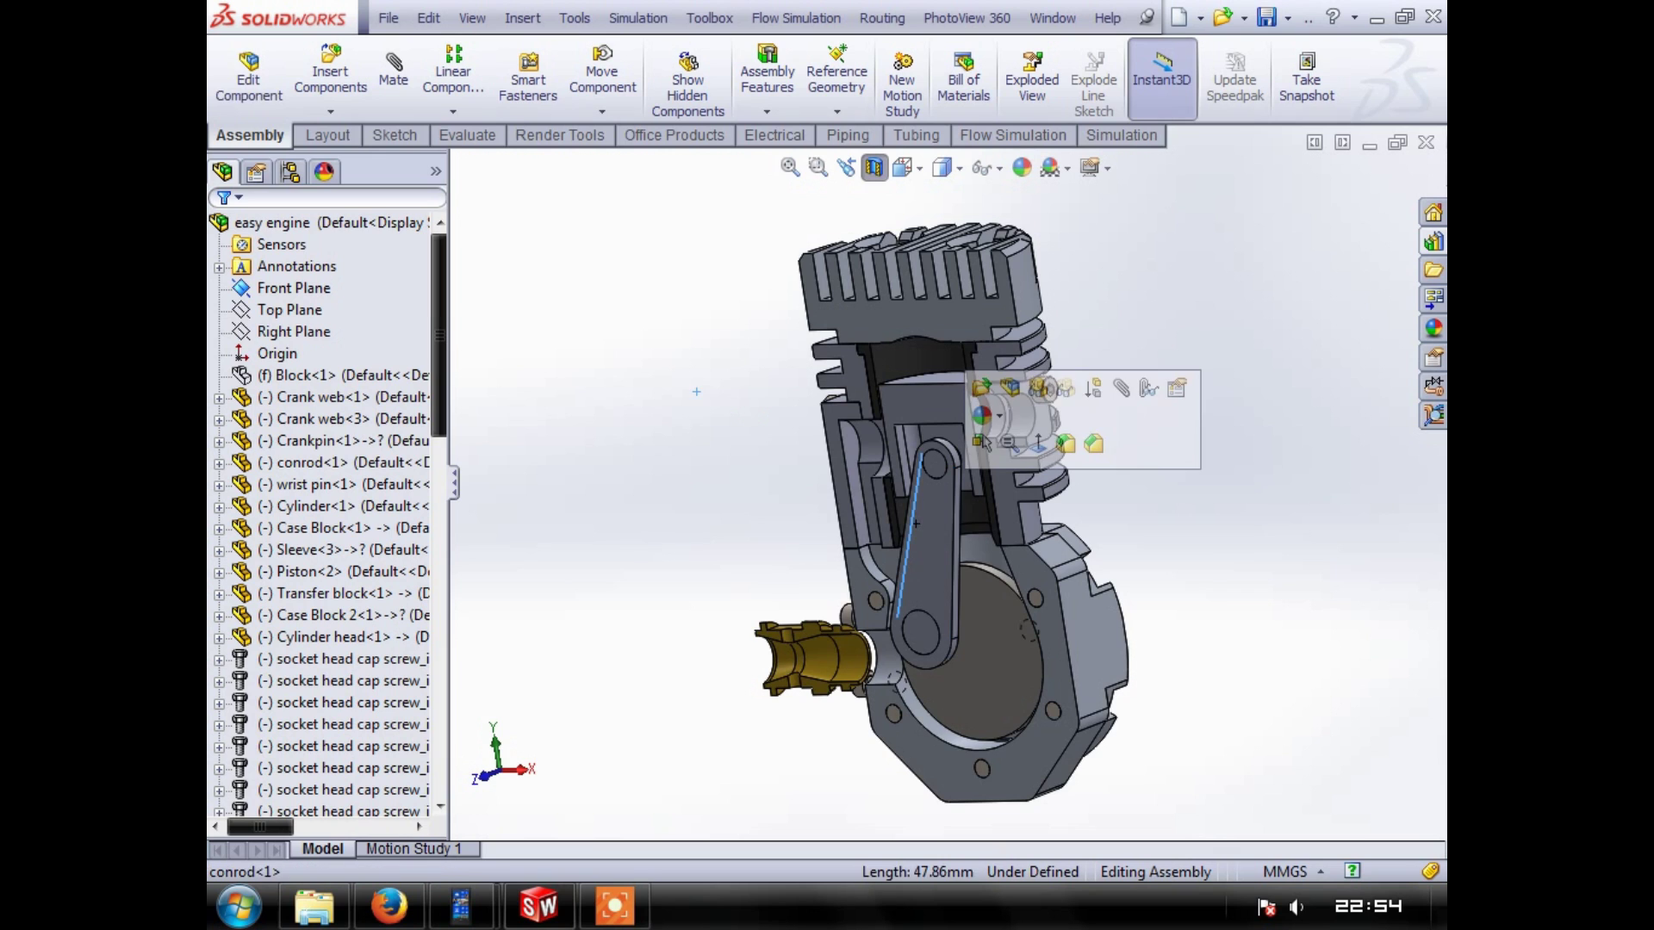
left_click(981, 413)
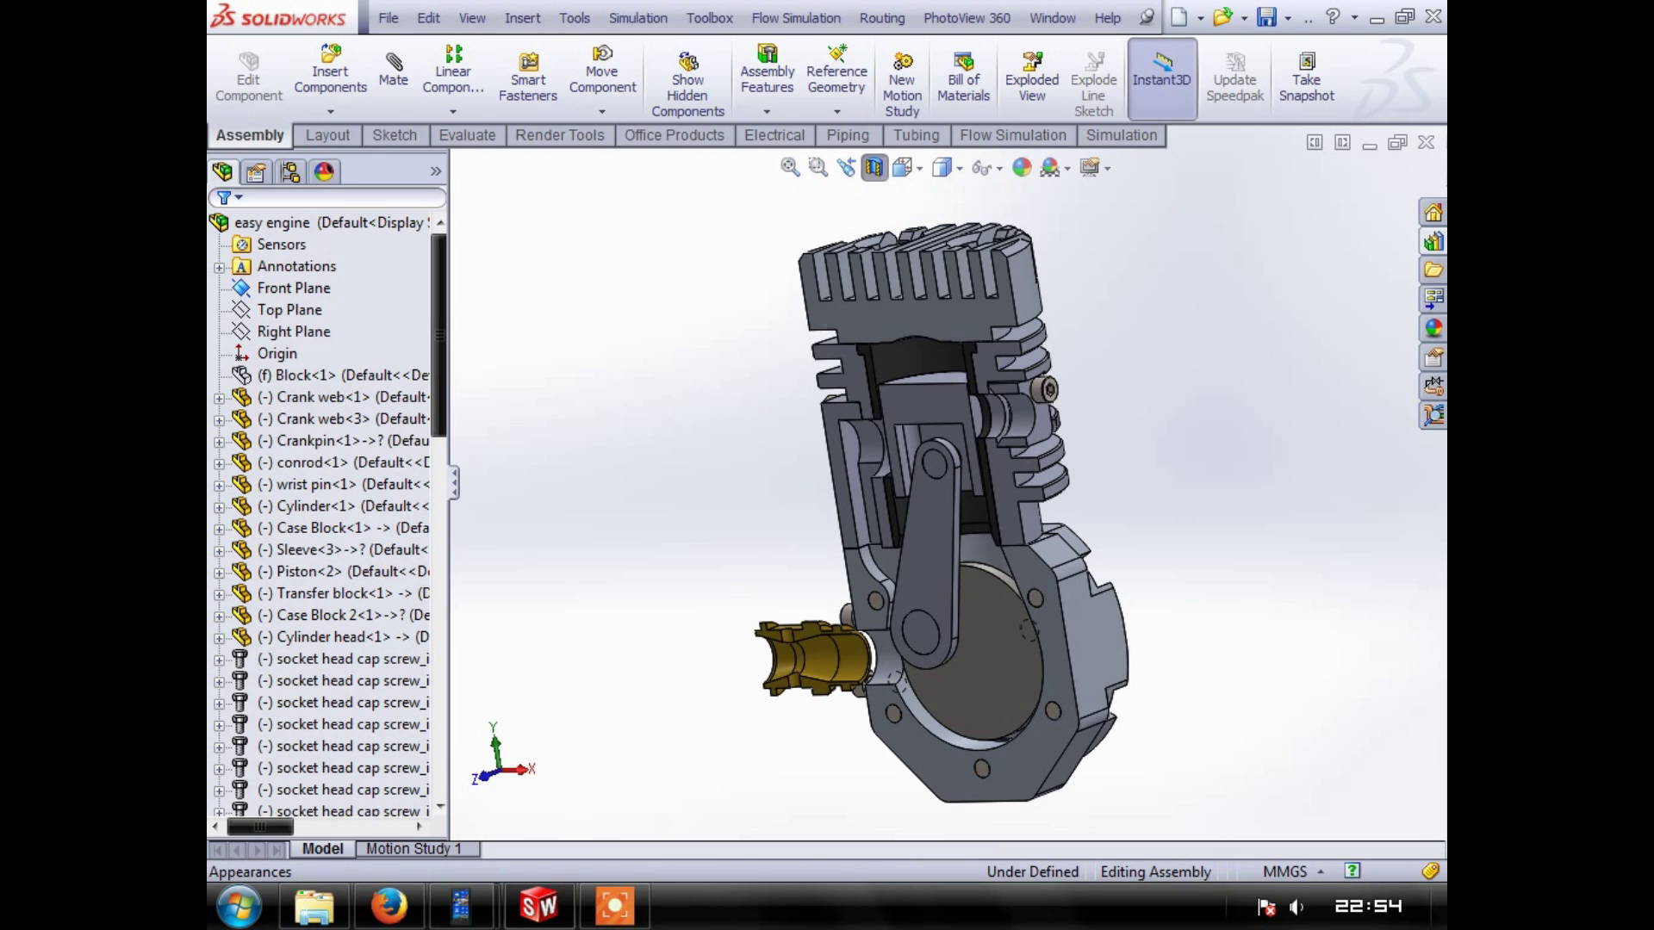
key("Escape")
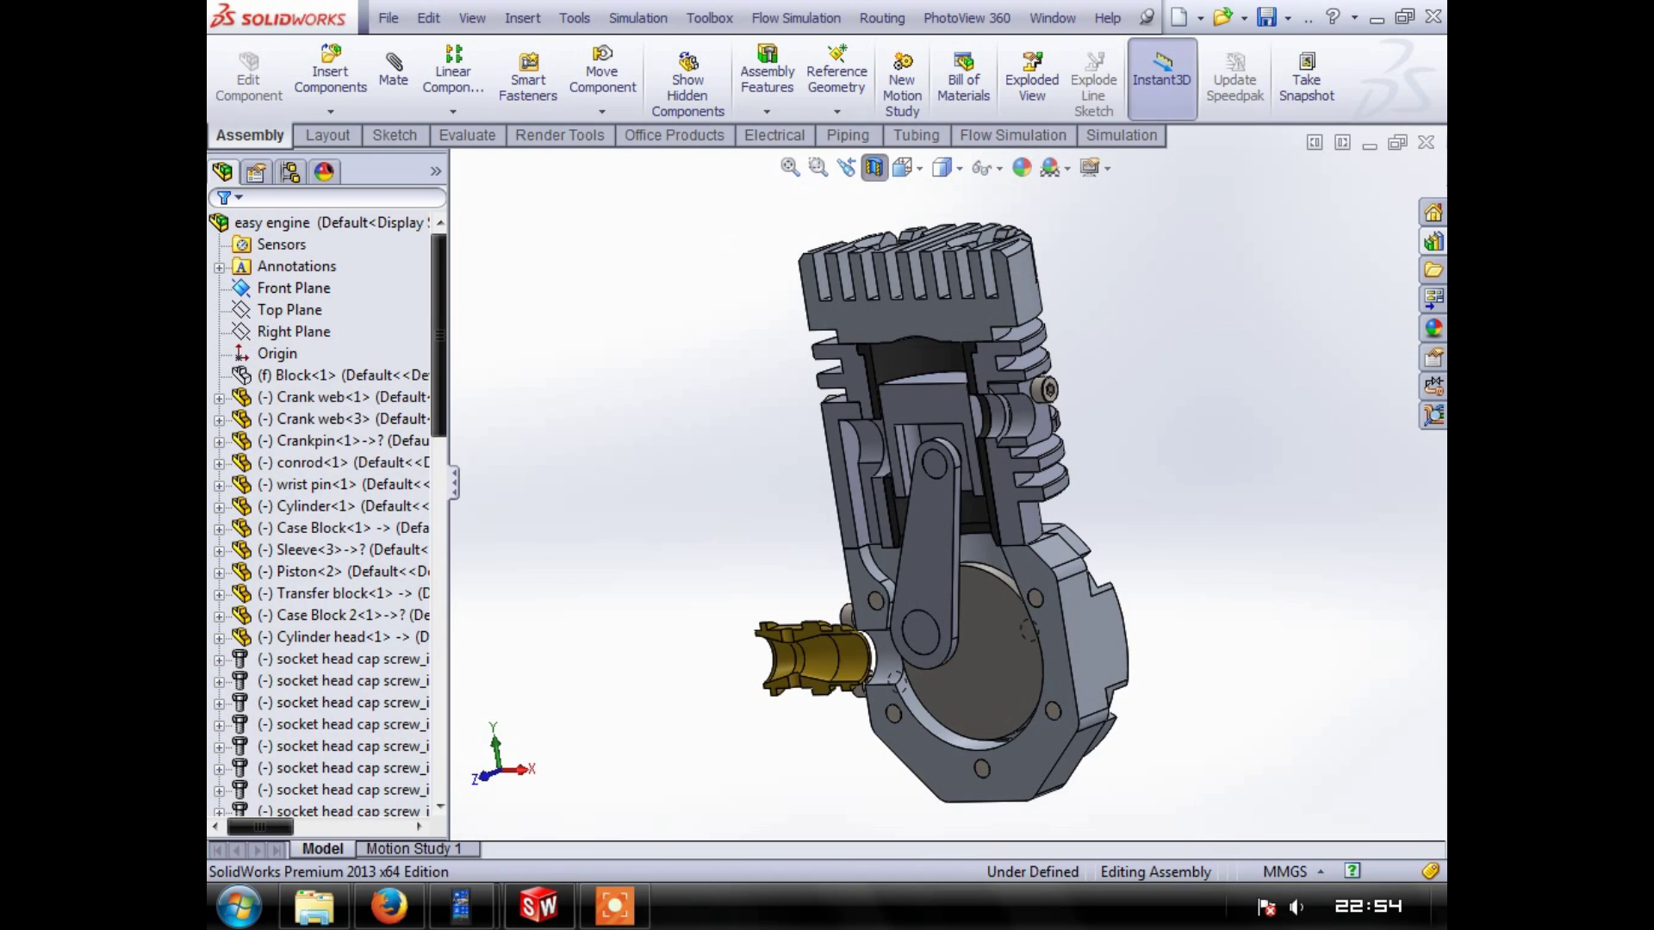
Examine the cylinder, the second case block and the cylinder head in the sectioned engine
left_click(963, 407)
key("Escape")
left_click(1029, 520)
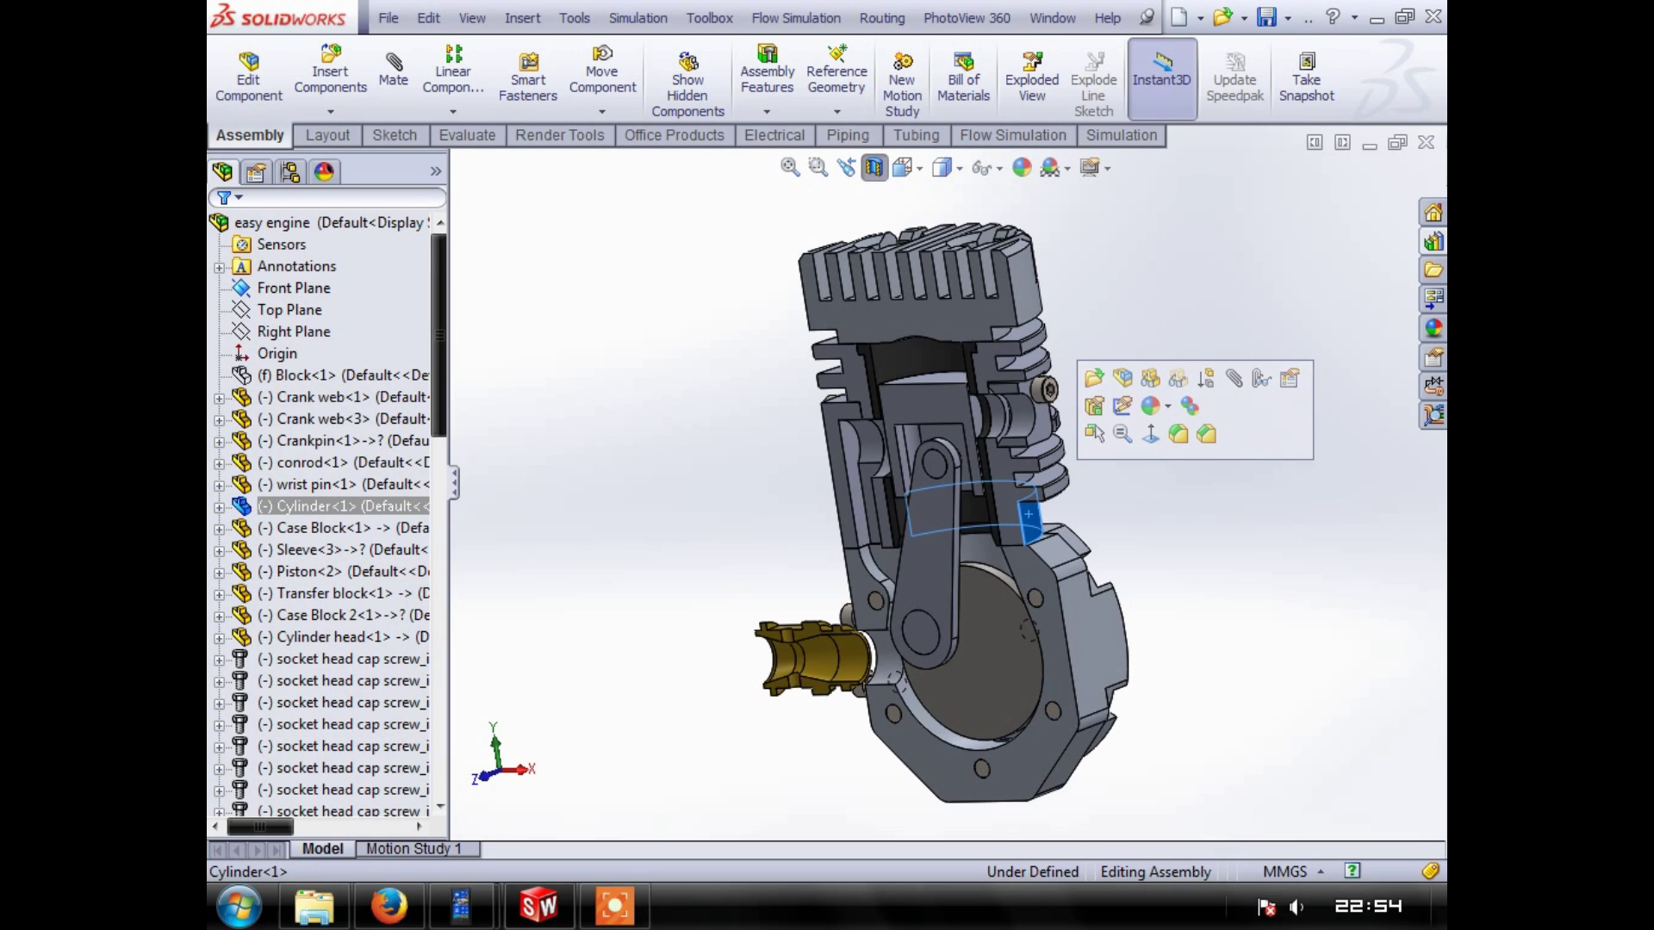
key("Escape")
left_click(1053, 553)
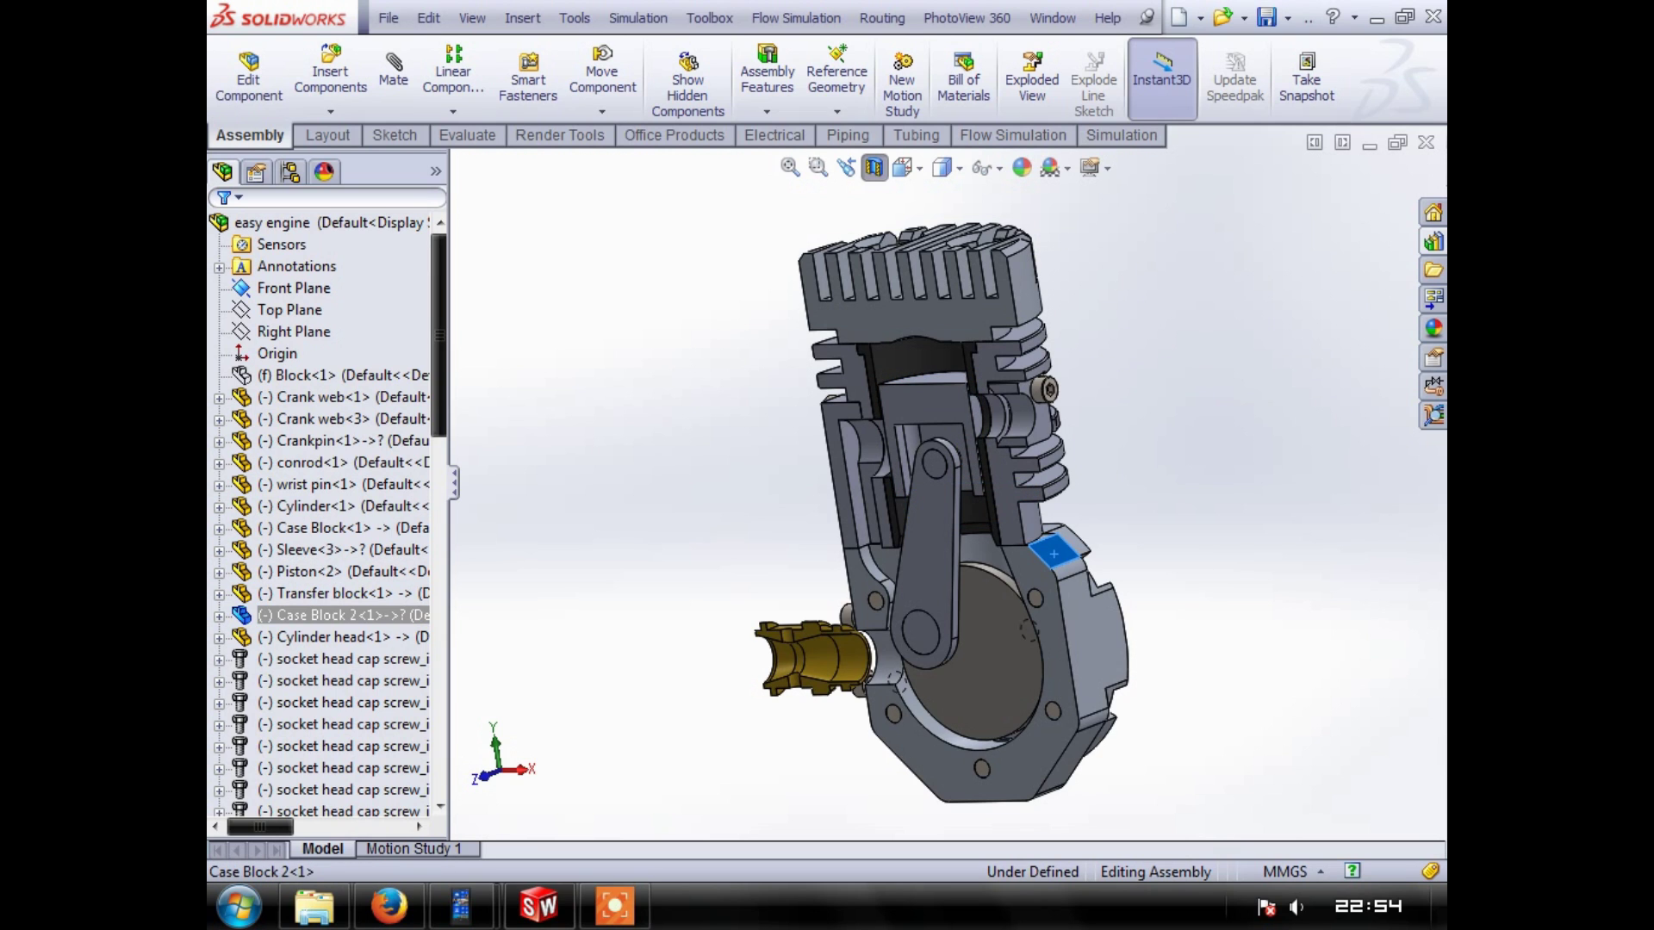
left_click(1010, 260)
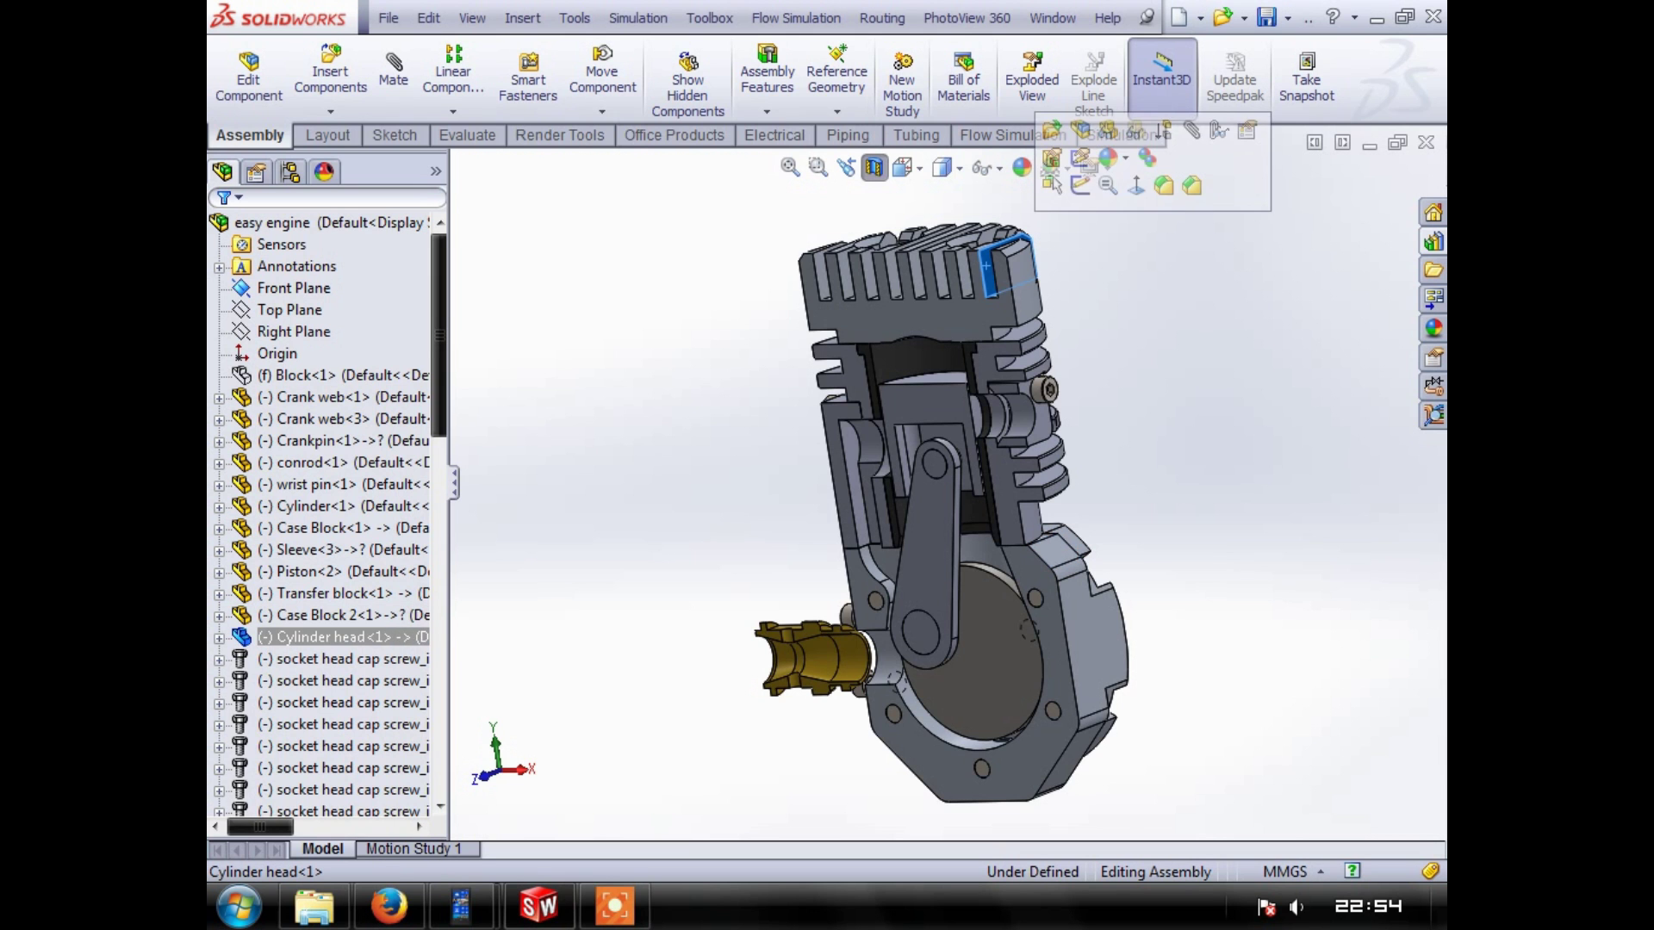
key("Escape")
left_click_drag(930, 448, 1090, 517)
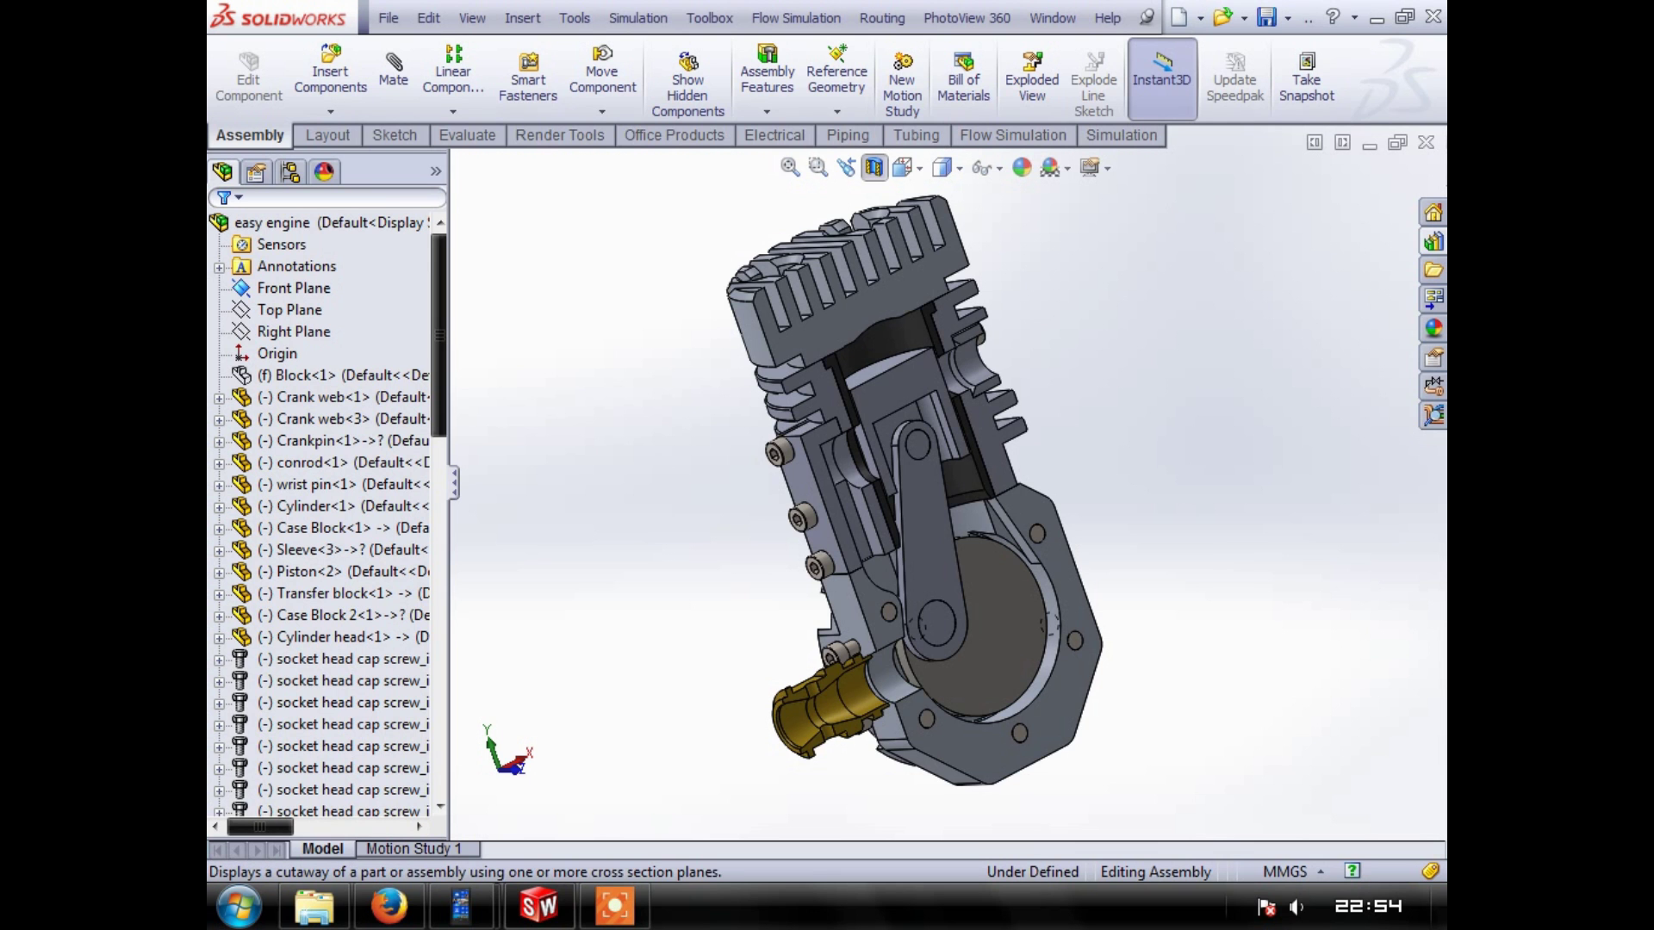
Turn off the section view and examine the complete engine's exterior from all sides
left_click(873, 167)
left_click_drag(1094, 465, 672, 483)
key("Left")
key("Left")
key("Left")
key("Left")
key("Left")
key("Left")
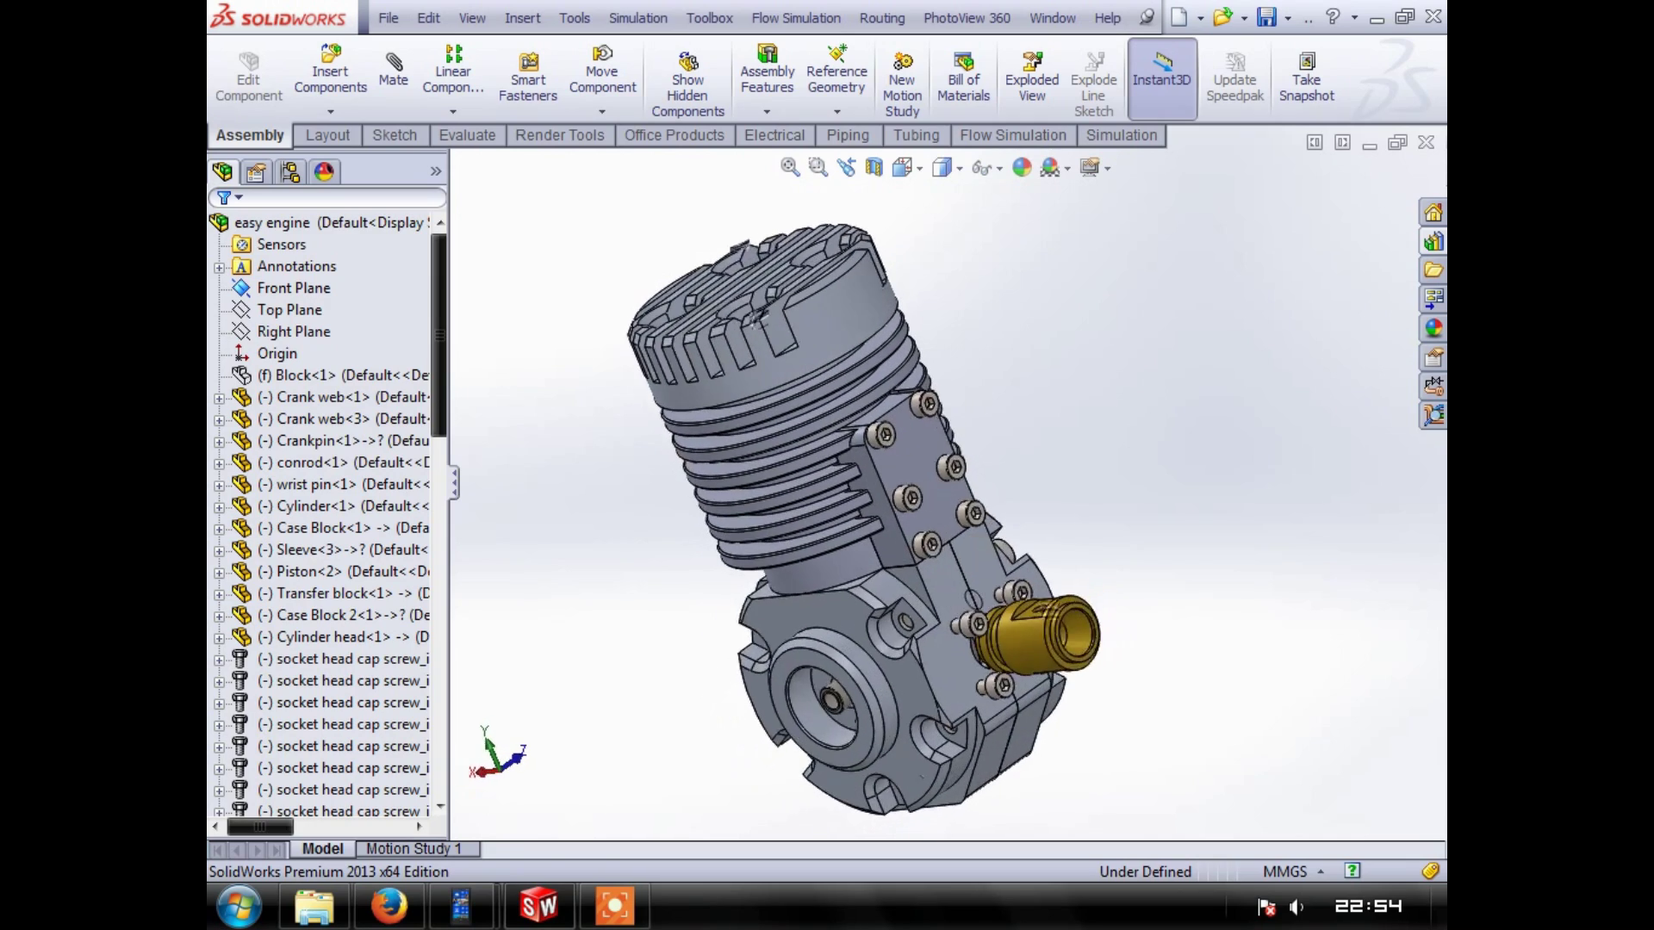
key("Left")
key("Left")
key("Left")
key("Left")
key("Left")
key("Left")
key("Left")
key("Left")
key("Left")
key("Left")
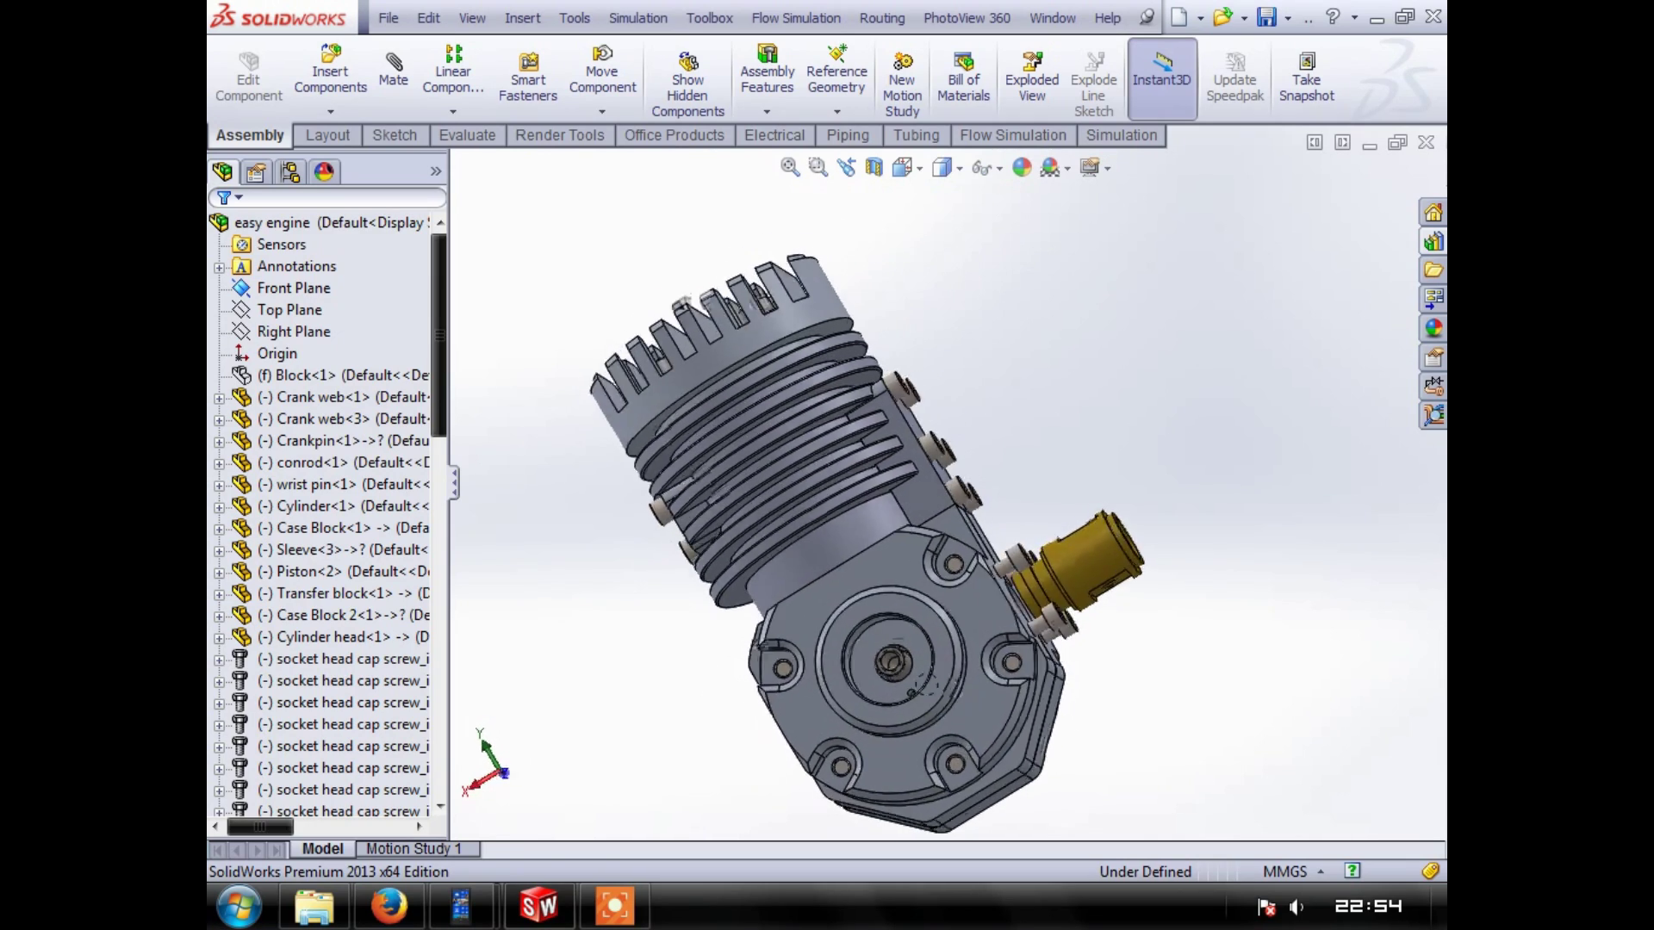
key("Left")
key("Left")
key("Left")
key("Left")
key("Left")
key("Left")
key("Left")
key("Left")
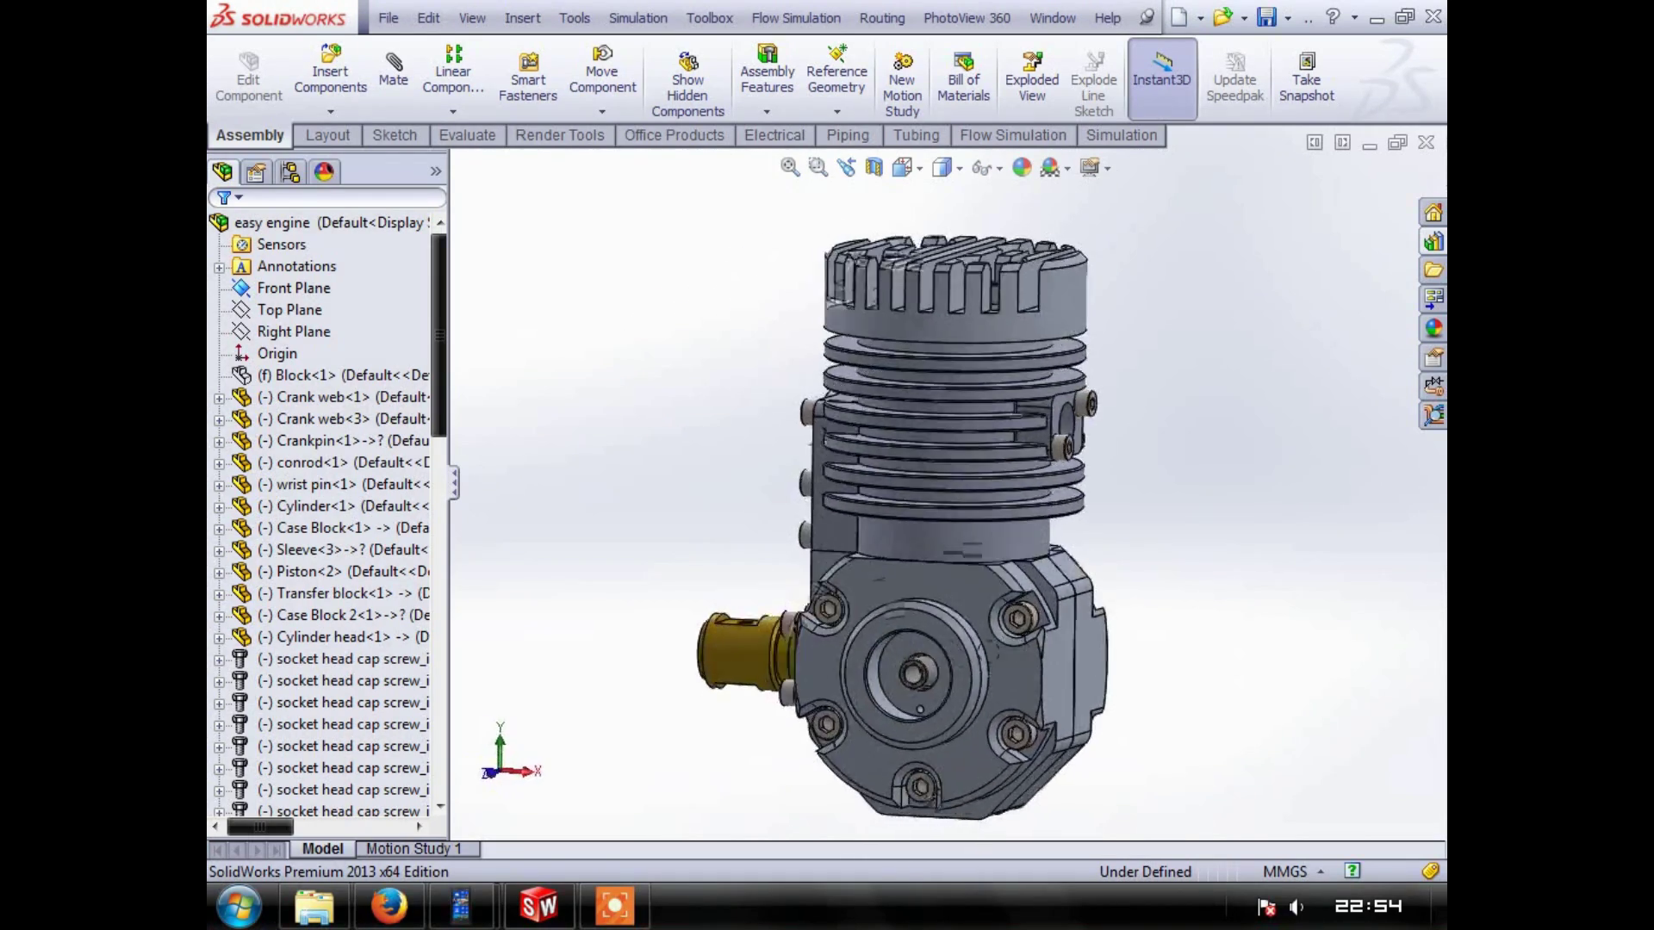
Examine the engine from above the cylinder head and around the crankcase to the bolted port on the cylinder
key("Right")
key("Down")
key("Down")
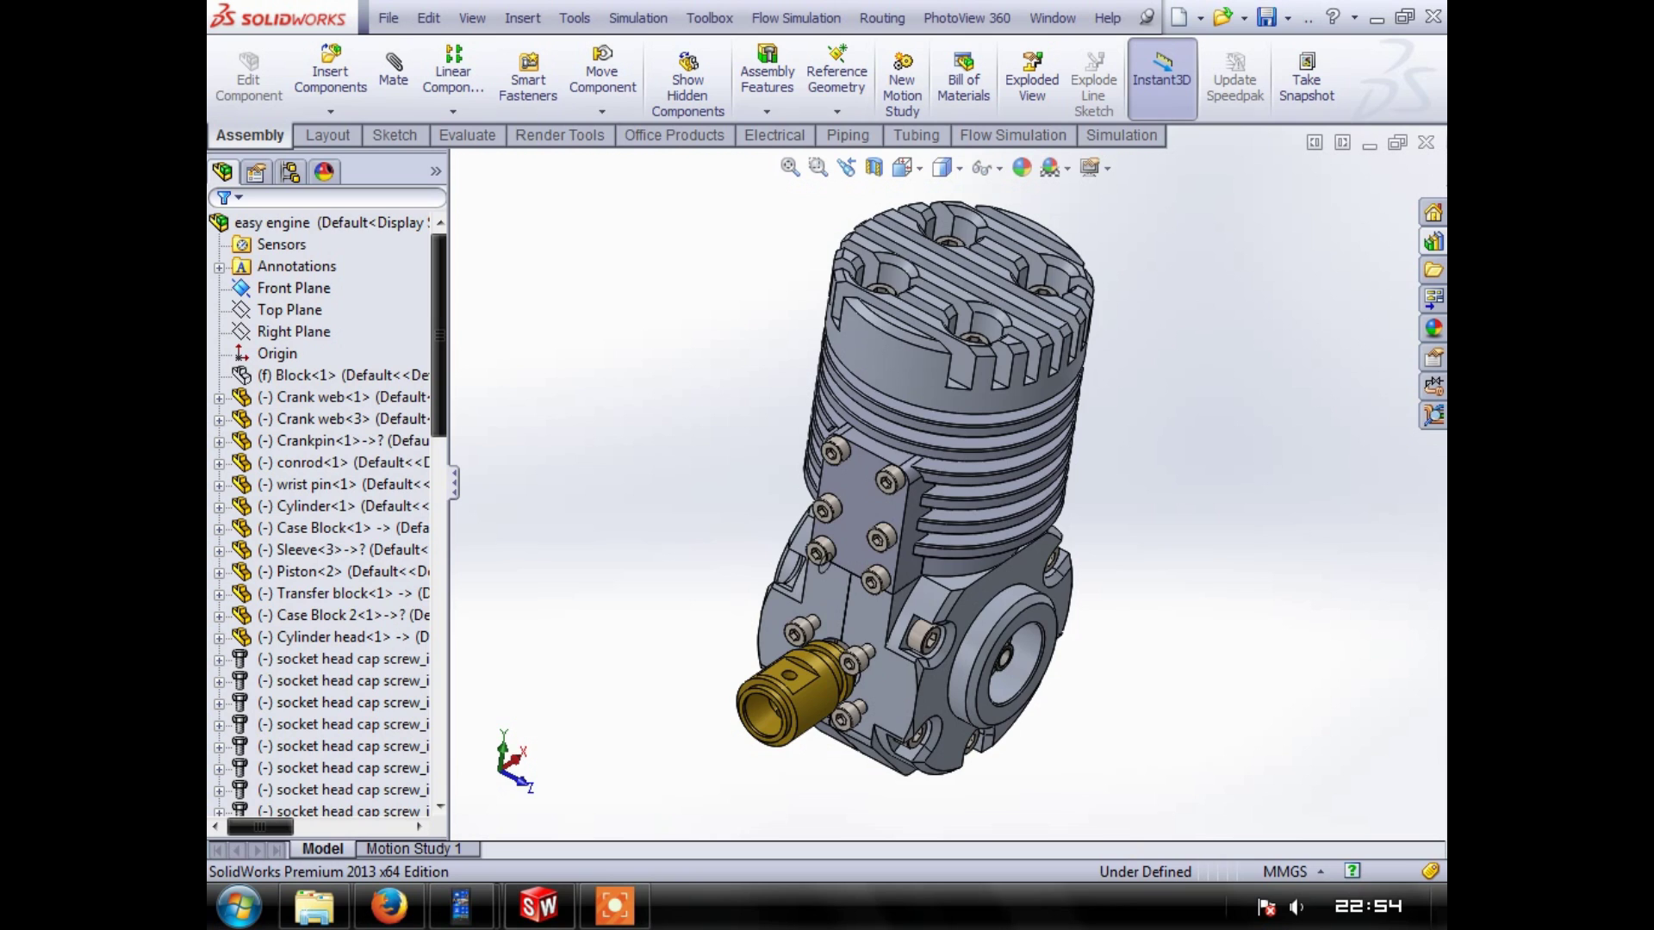
key("ctrl+3")
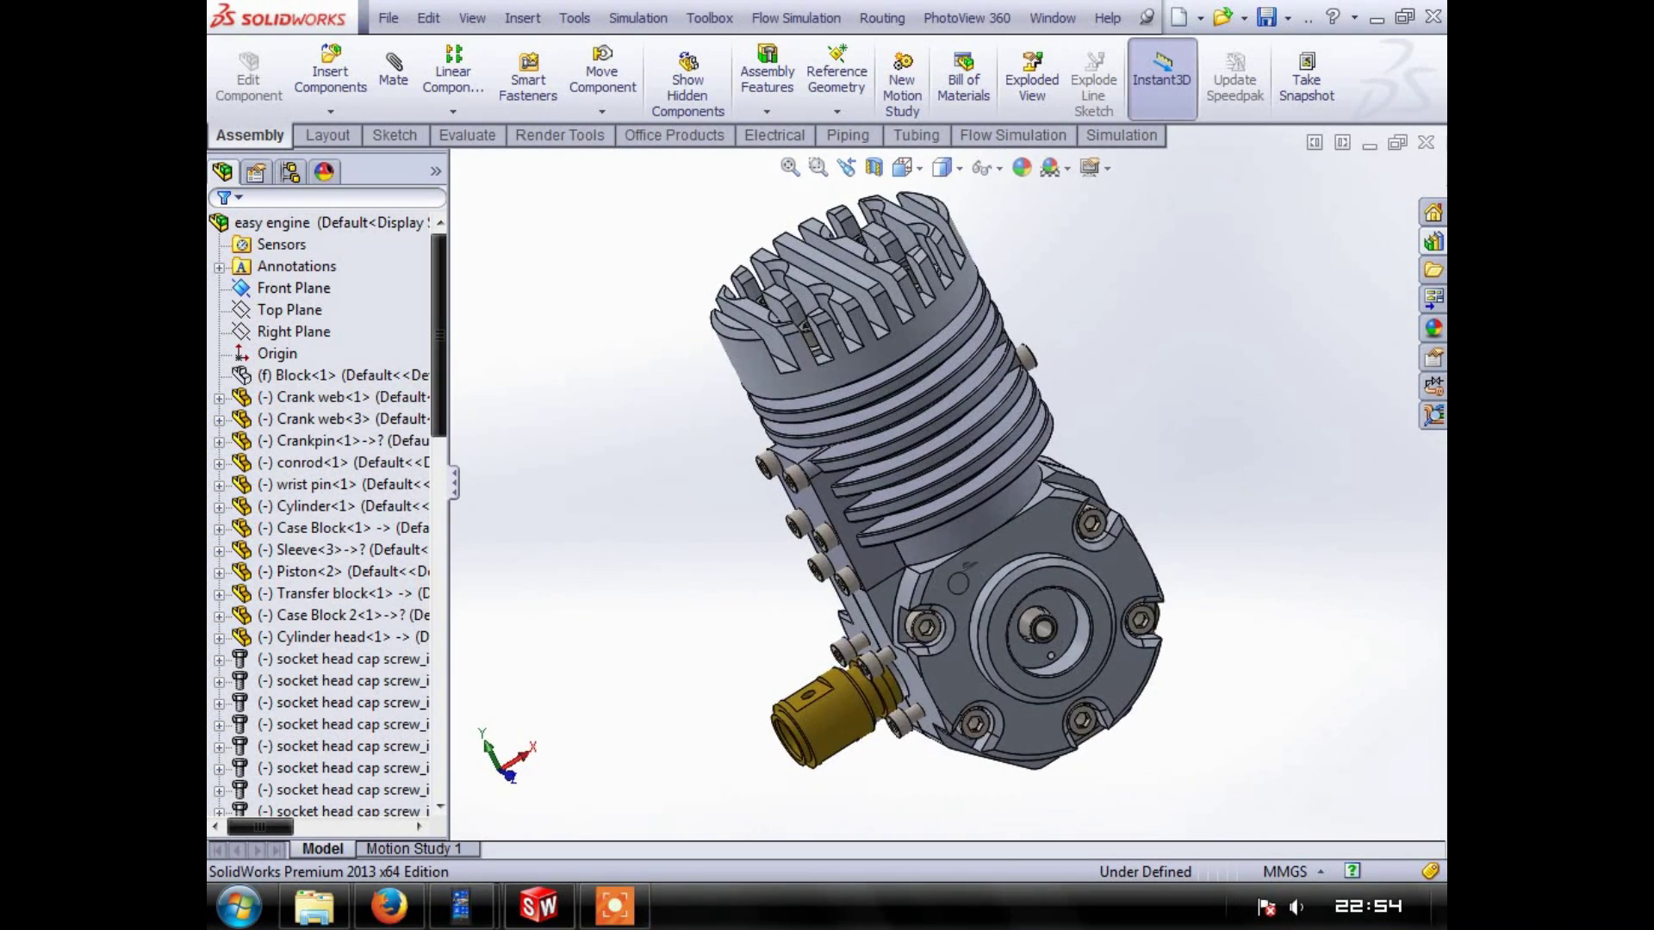
left_click_drag(1002, 570, 812, 694)
key("Right")
key("Right")
key("Right")
key("Right")
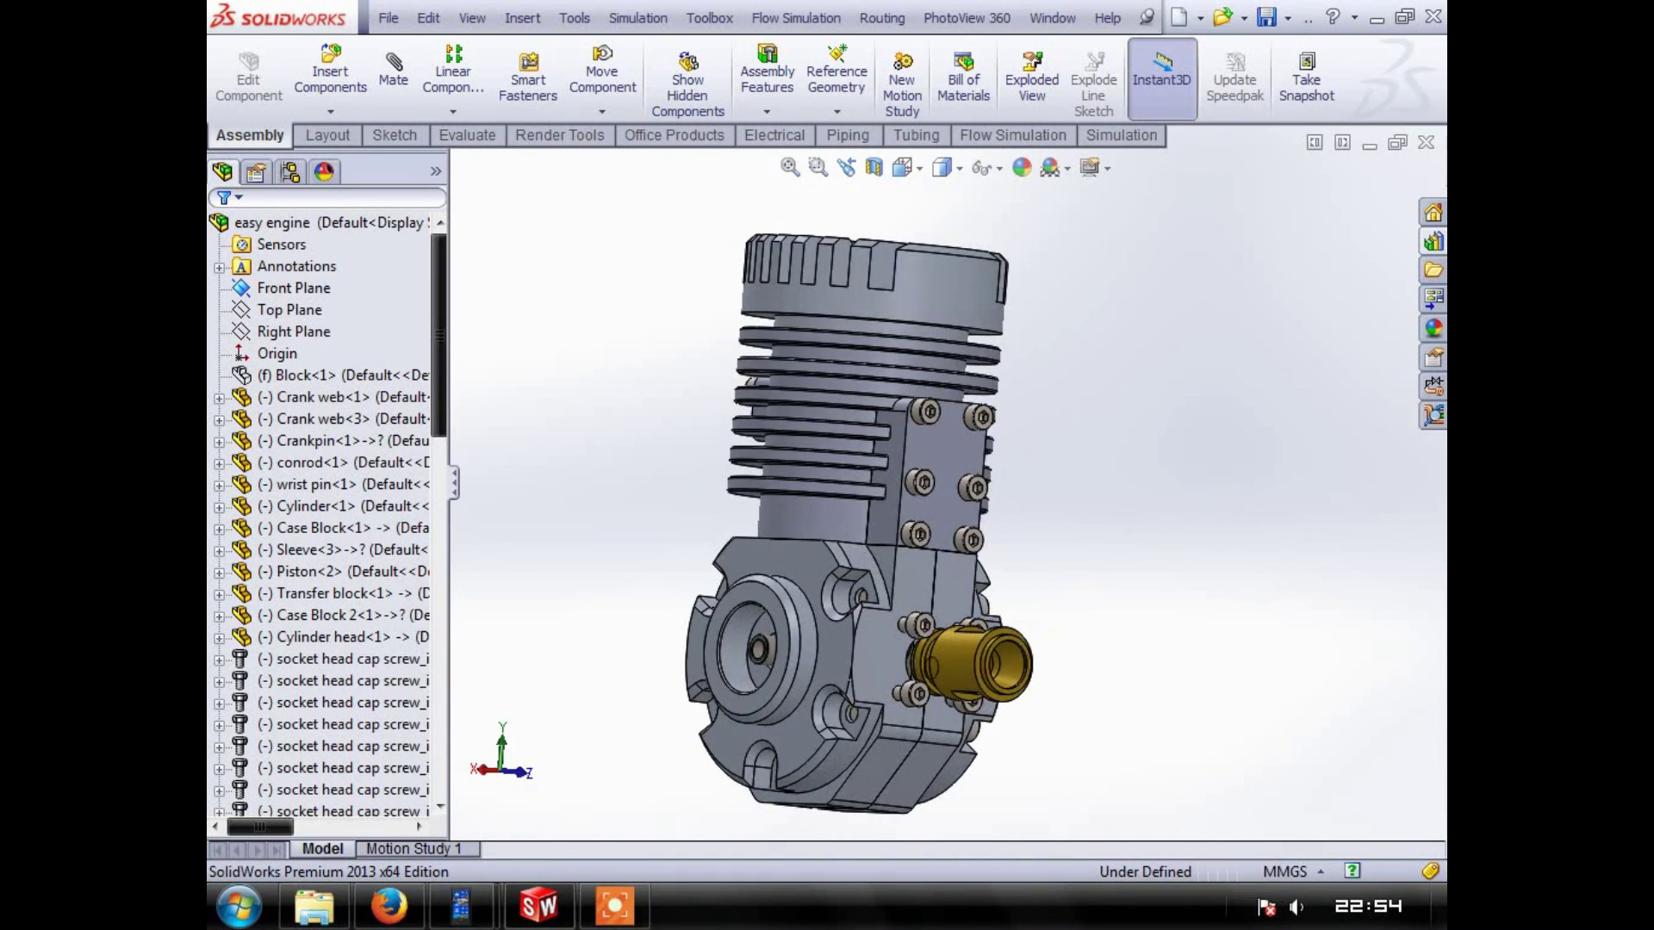
key("Right")
key("Right")
key("Right")
key("Right")
key("Right")
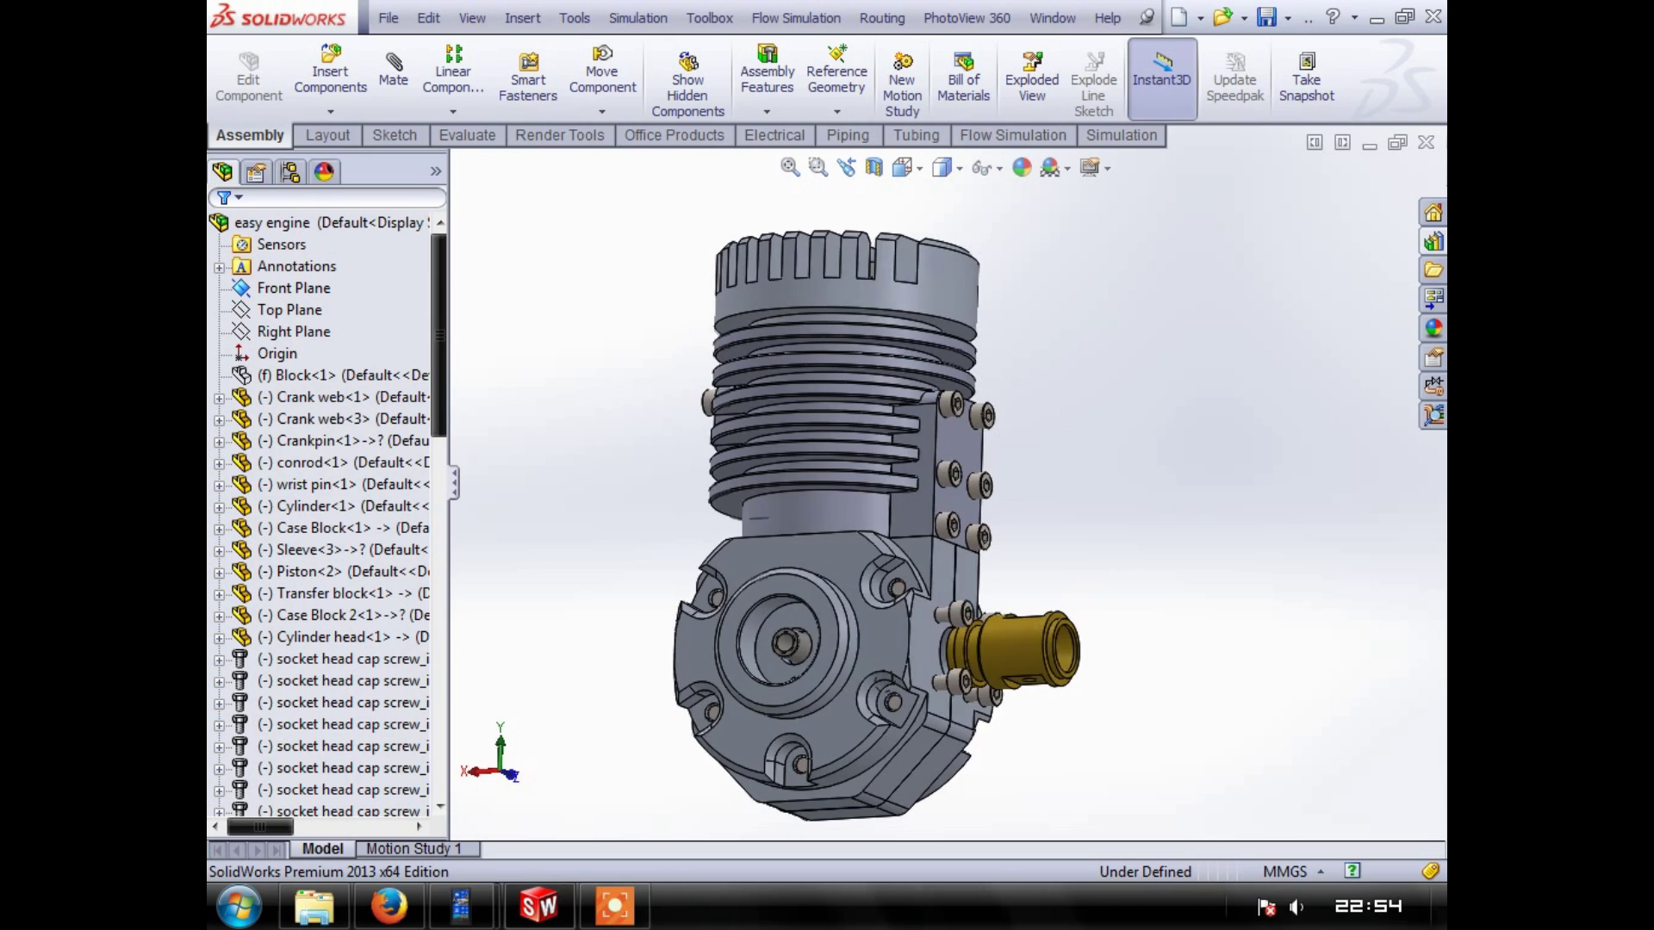
key("Right")
key("Right")
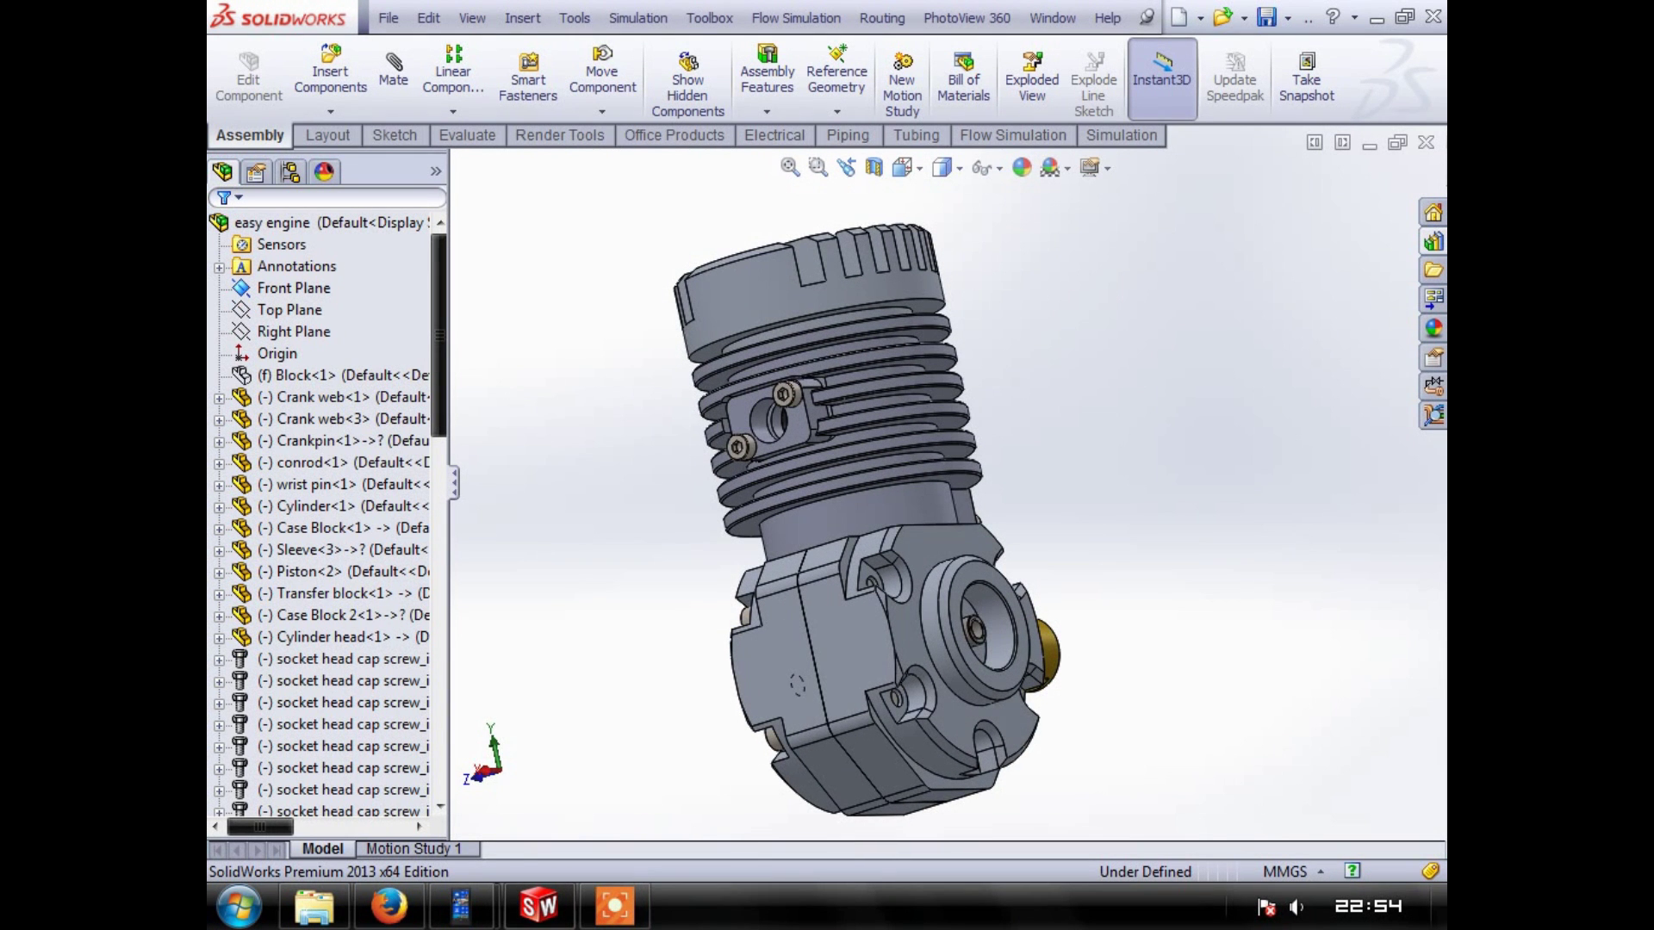
Examine the cooling fins, the crankcase bearing housing and the cylinder port while circling the engine
left_click(909, 168)
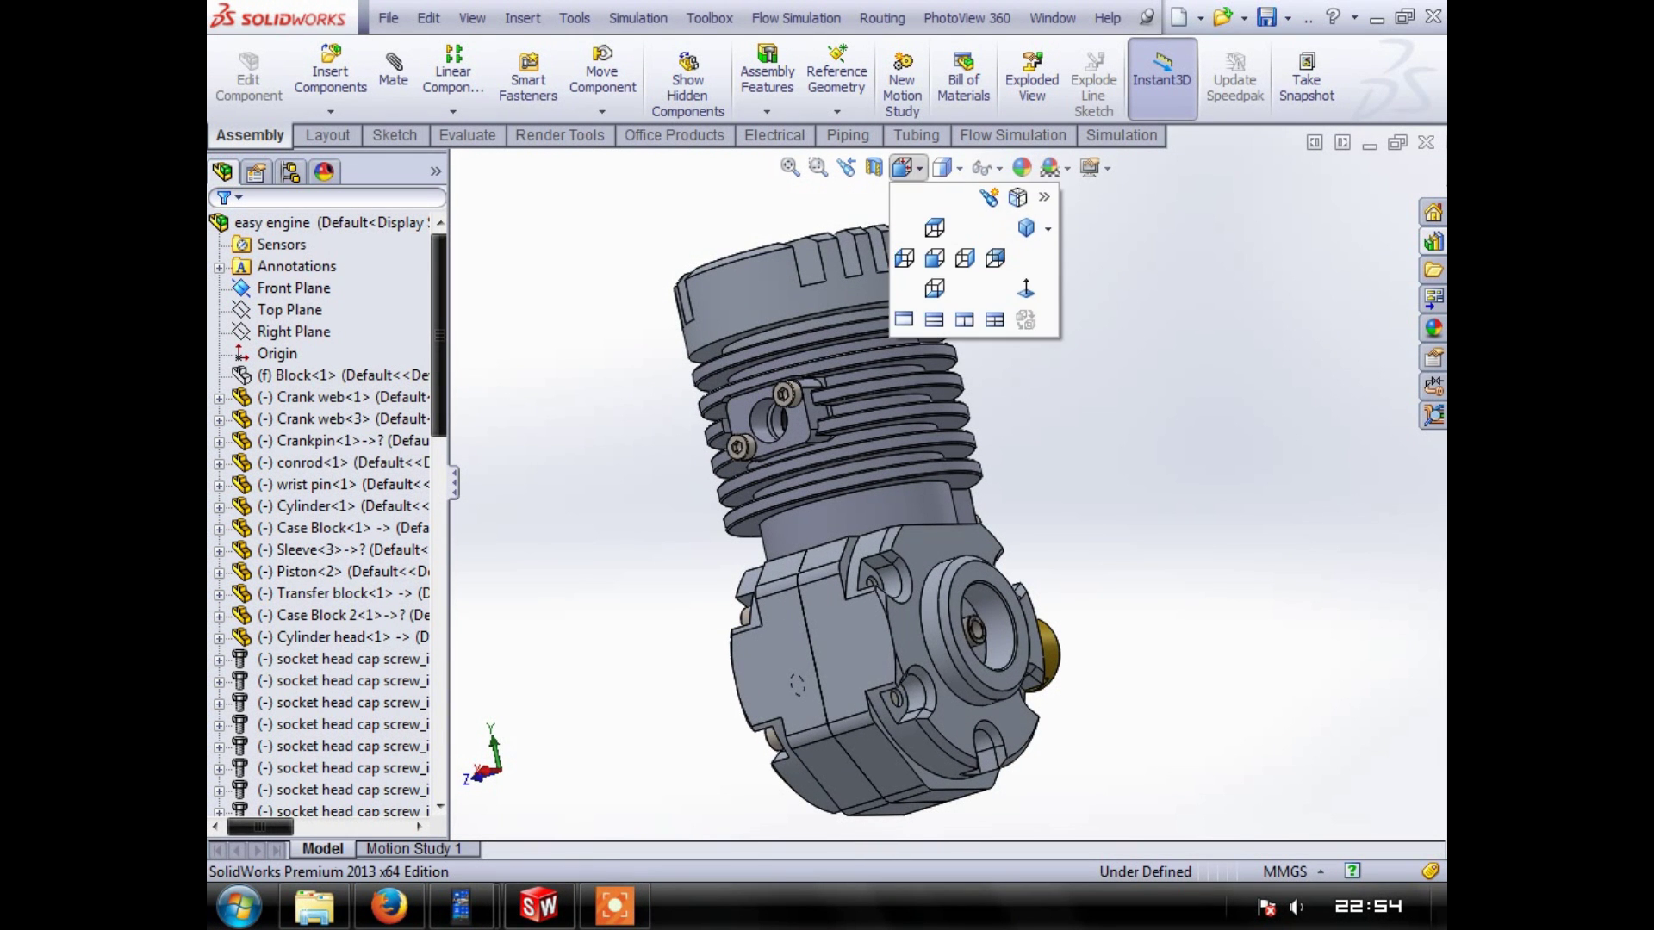
left_click(1026, 229)
key("Right")
key("Right")
key("Right")
key("Right")
key("Right")
key("Right")
key("Right")
key("Right")
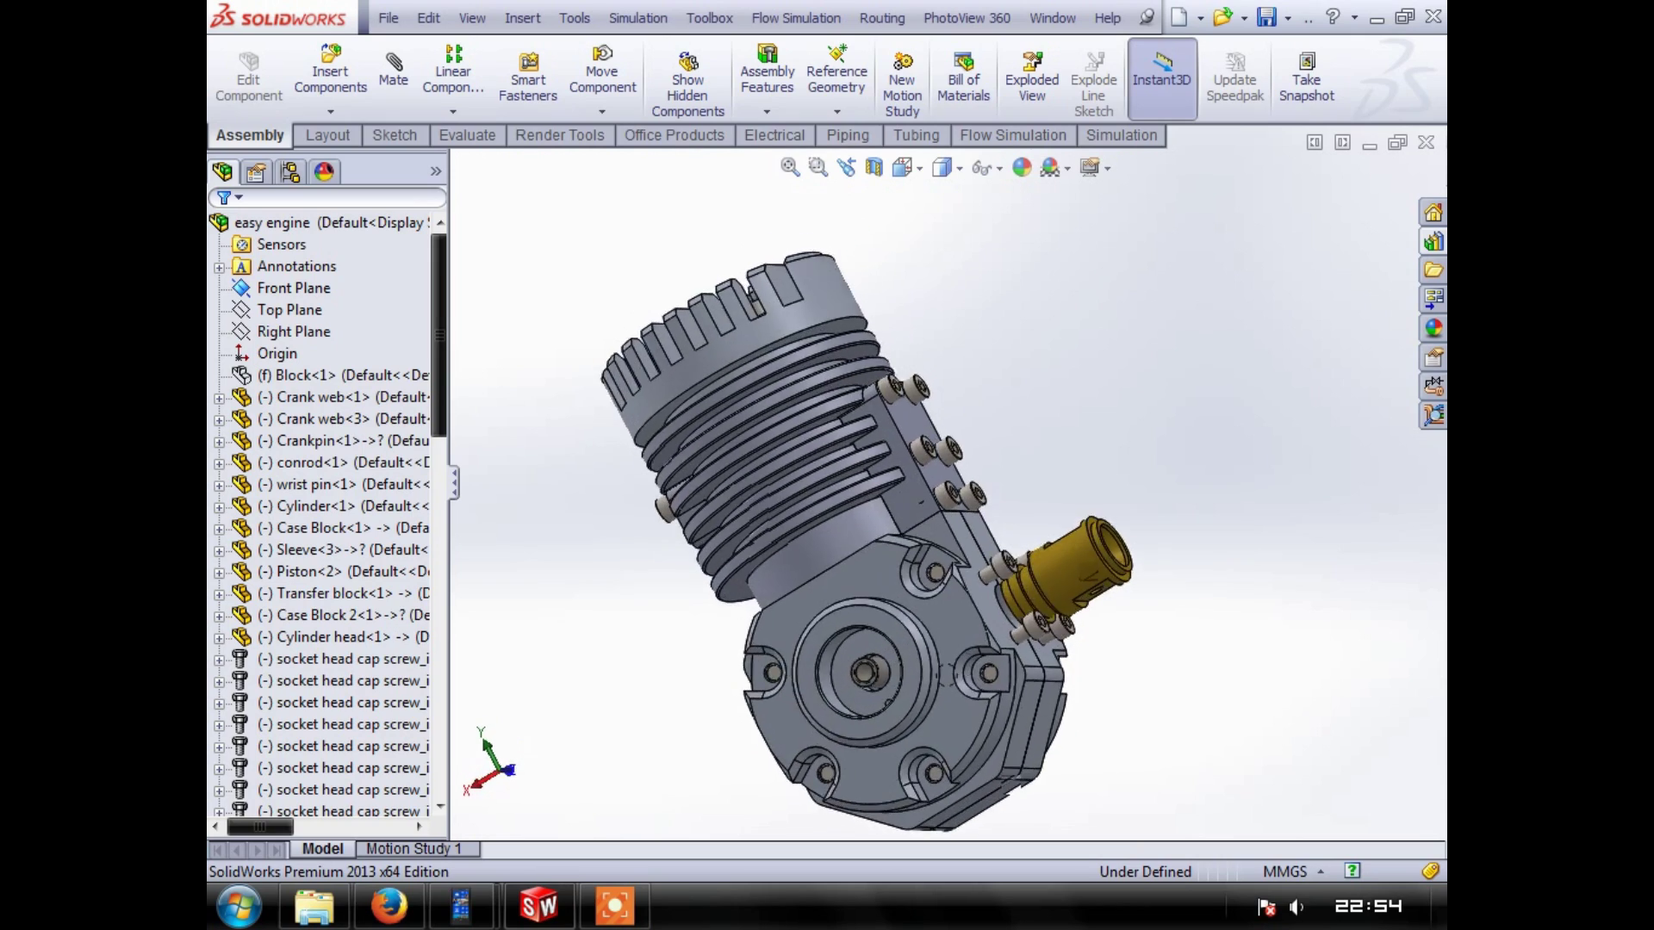
key("Right")
key("Right")
key("Right")
key("Right")
key("Right")
key("Right")
key("Right")
key("Right")
key("Right")
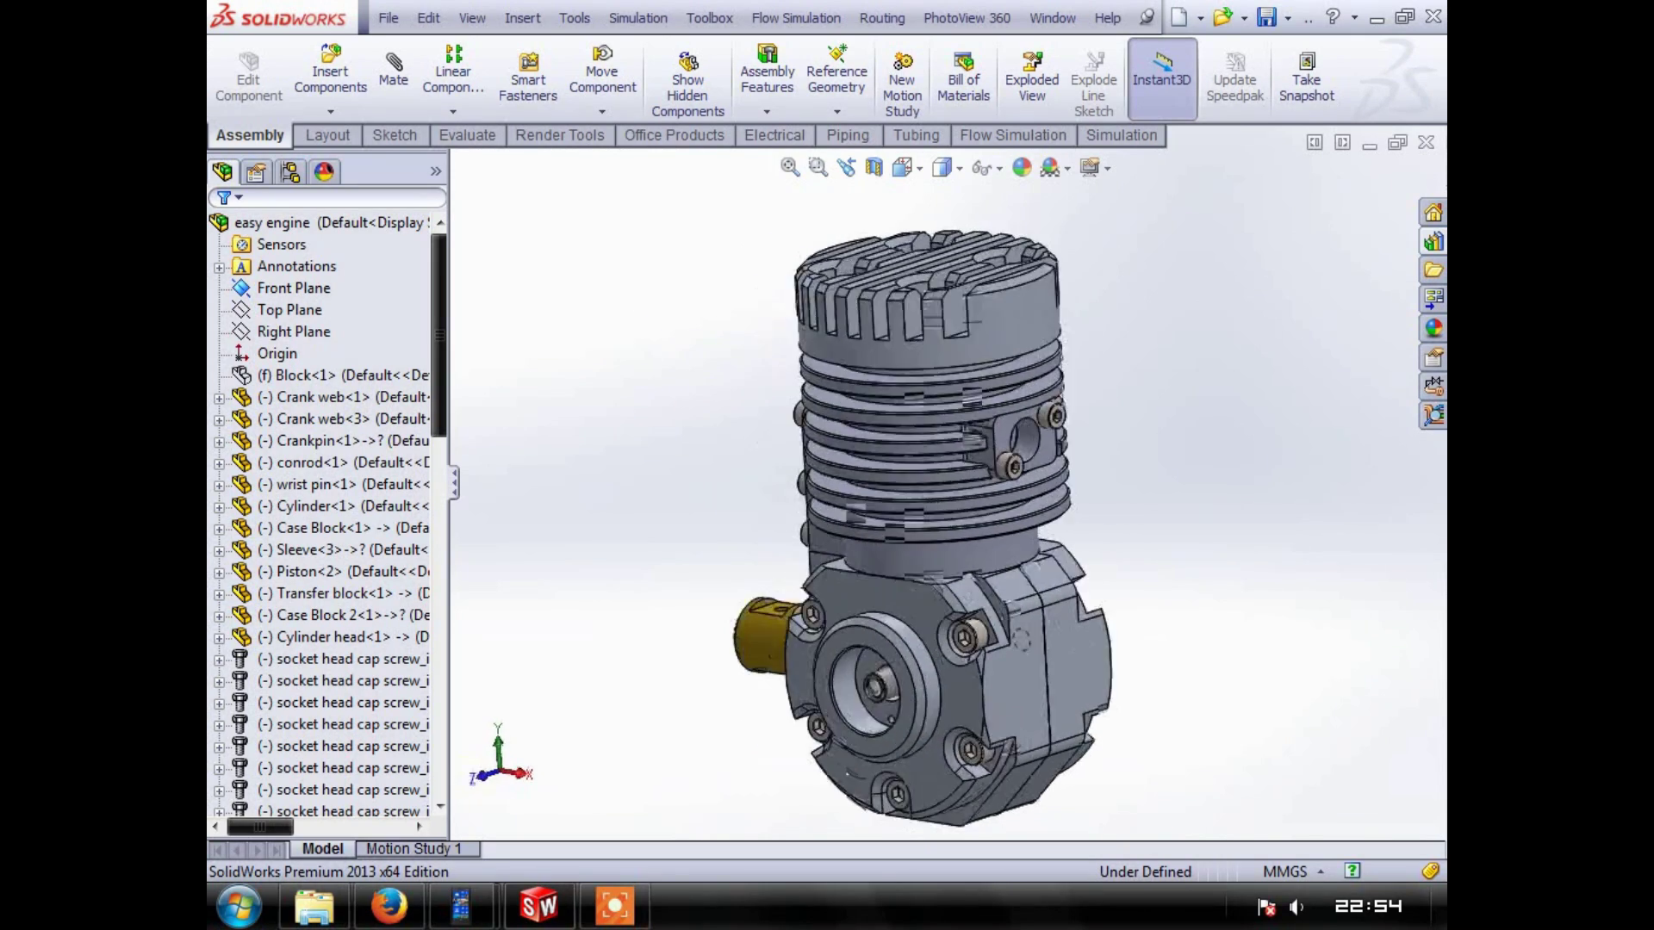
Examine the cylinder head, the transfer block screws and the brass intake fitting from above and from the side
key("Down")
key("Down")
key("Down")
key("Down")
key("Down")
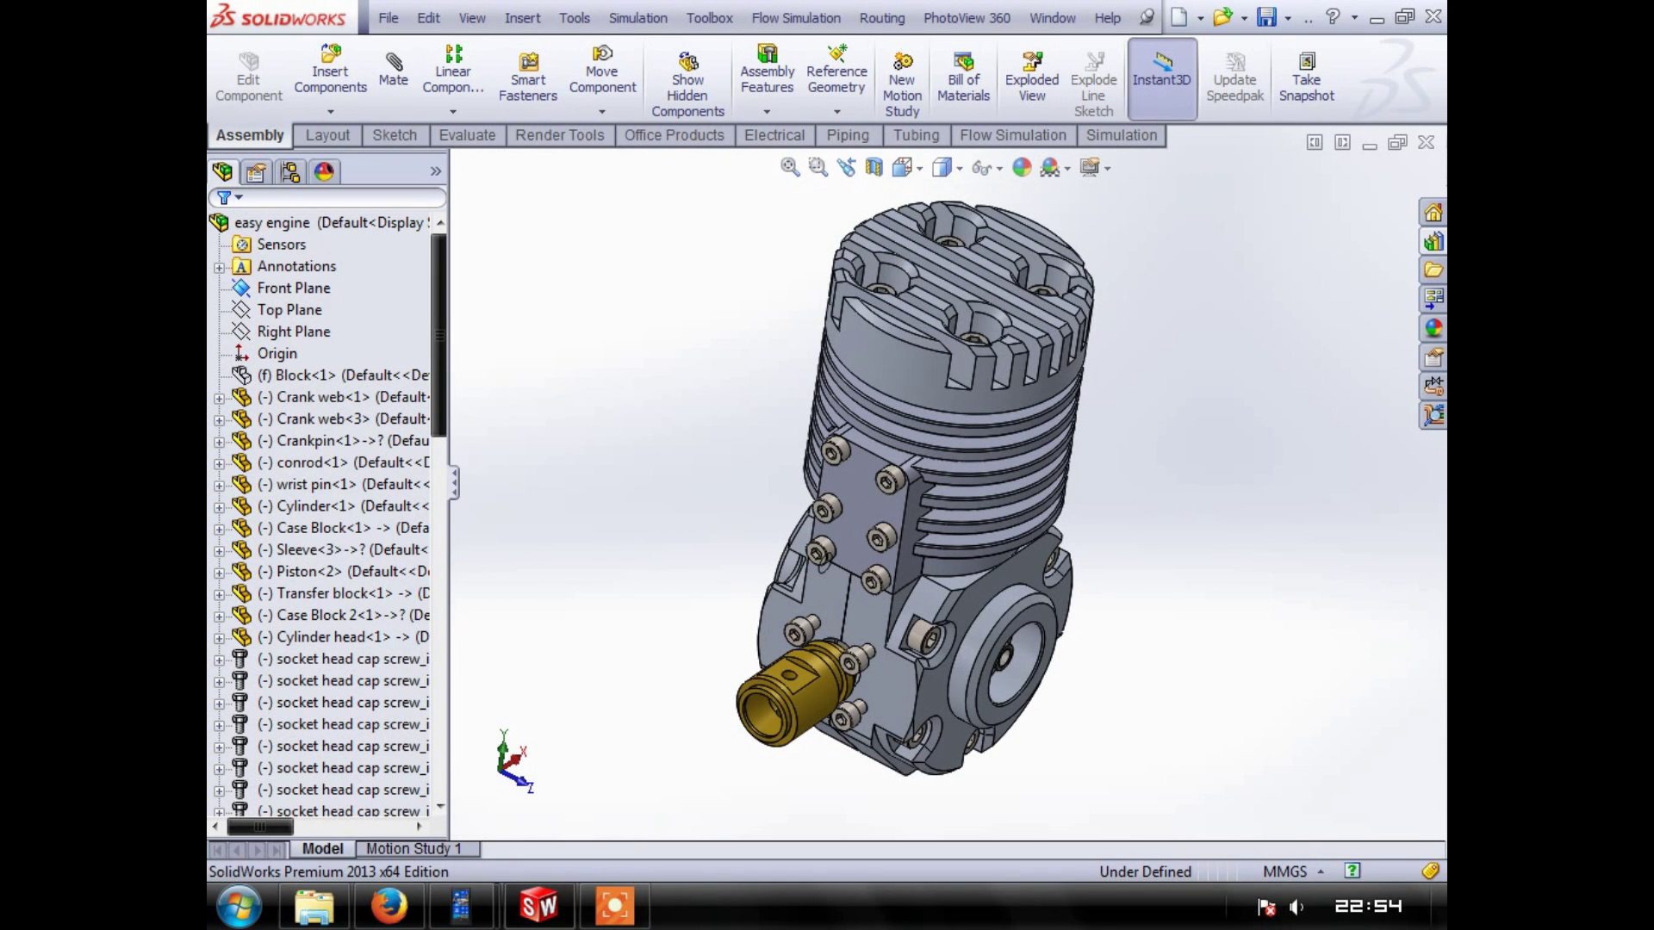
key("Up")
key("Up")
key("Up")
key("Right")
key("Right")
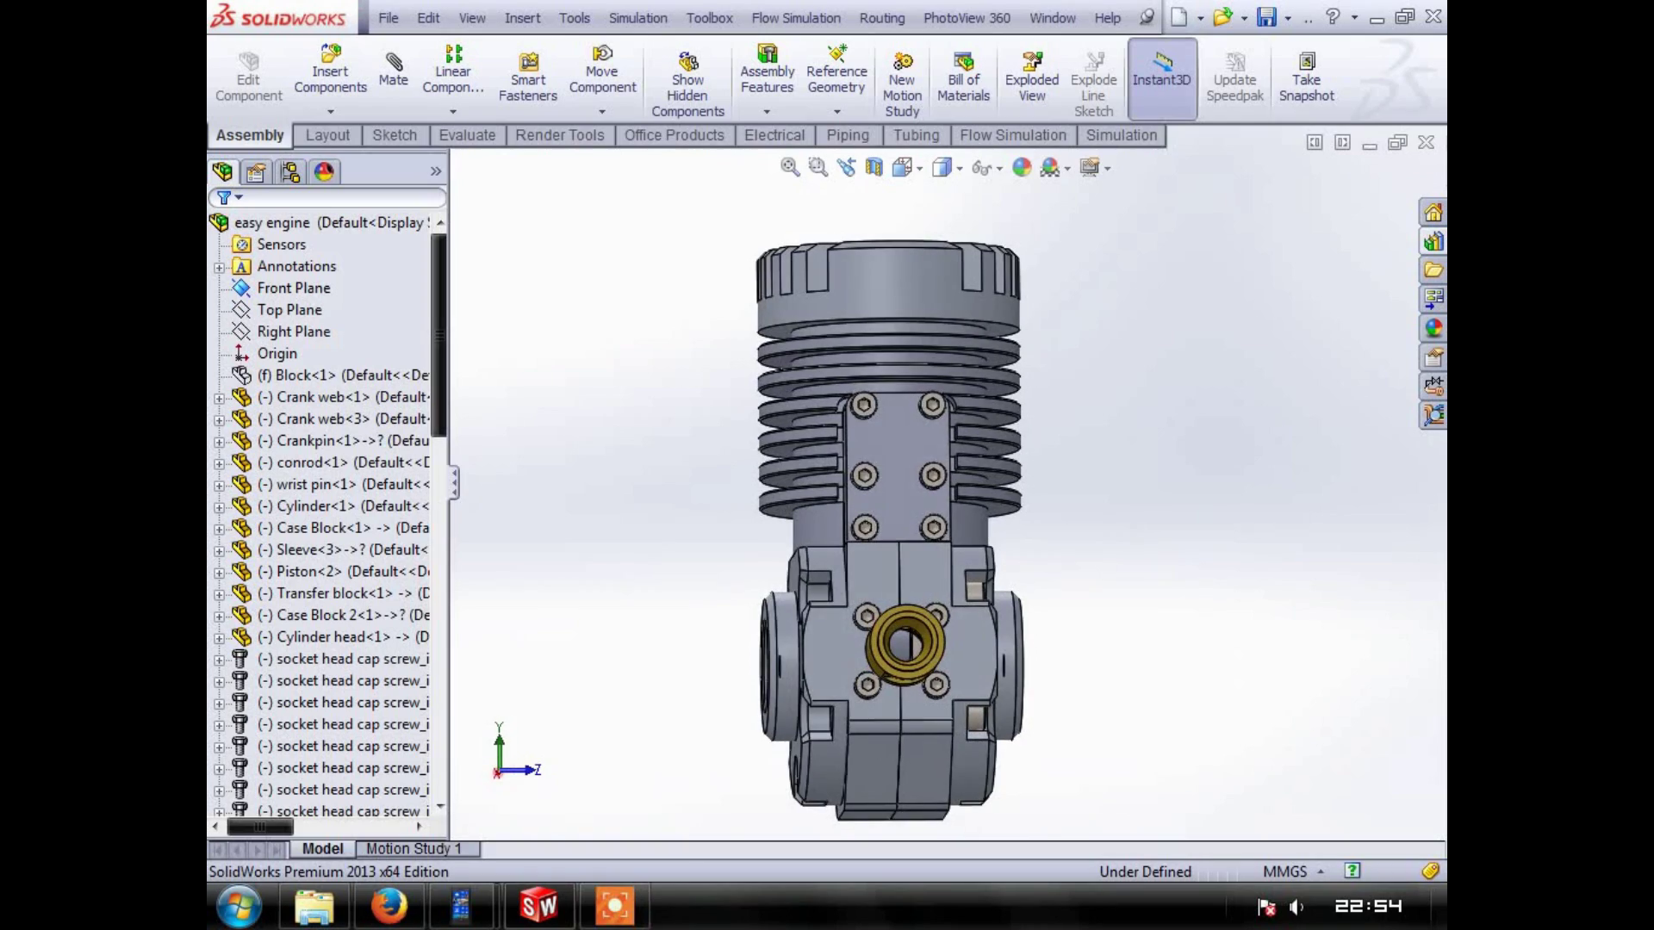
key("Down")
key("Left")
key("Left")
key("Left")
key("Left")
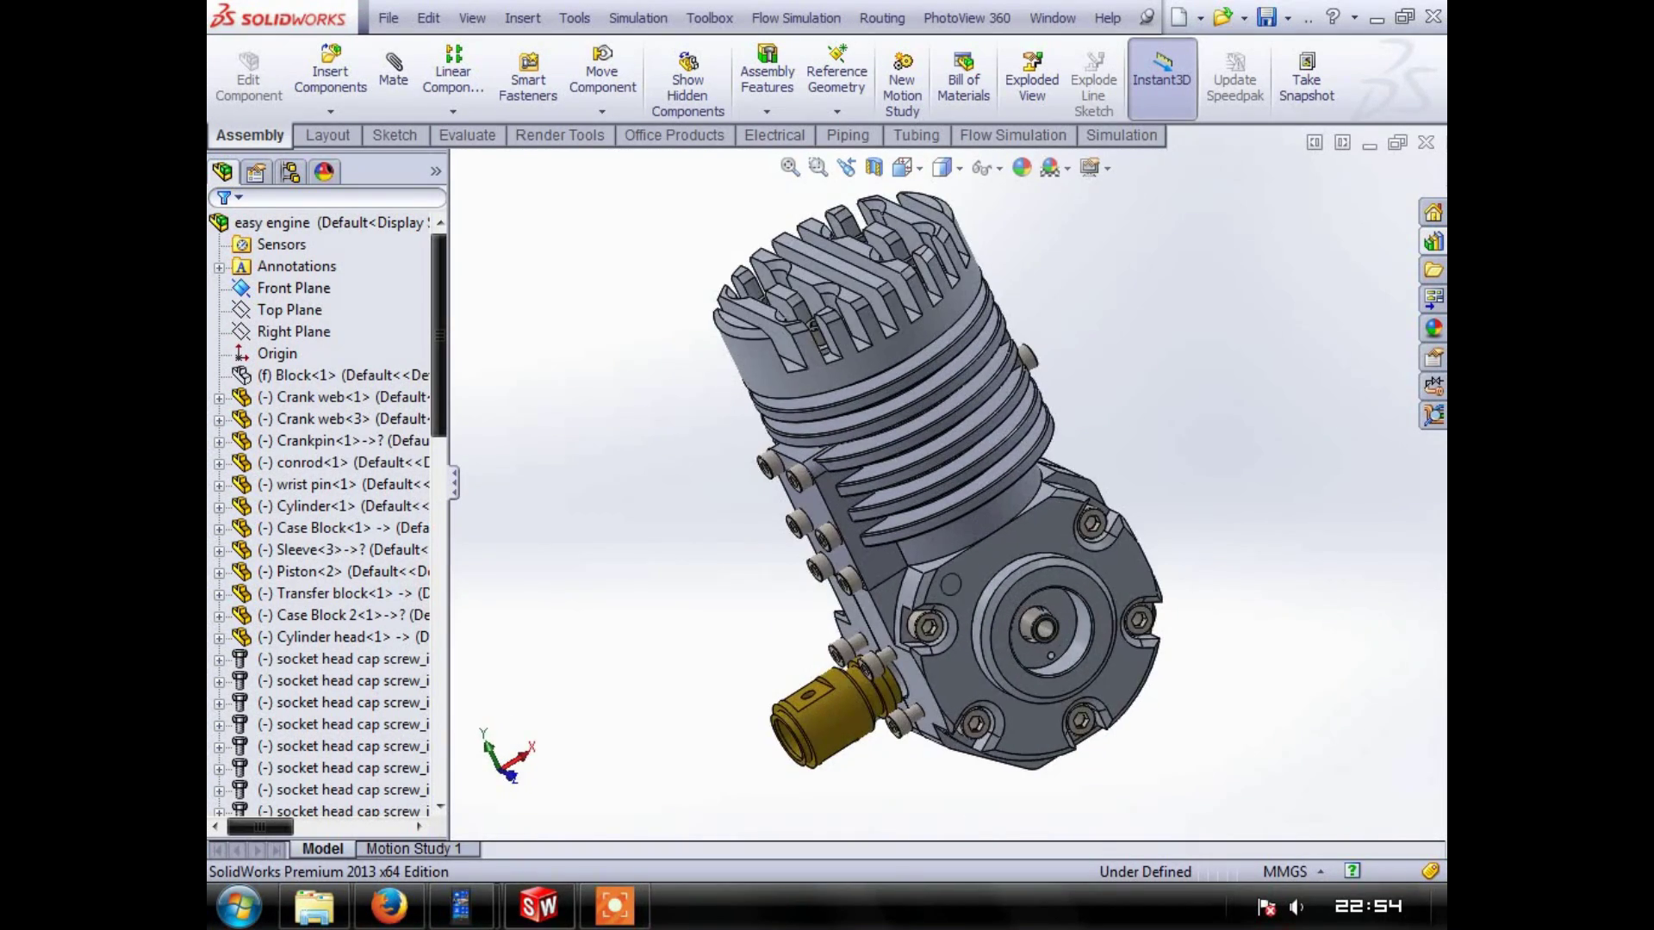
left_click_drag(975, 582, 670, 733)
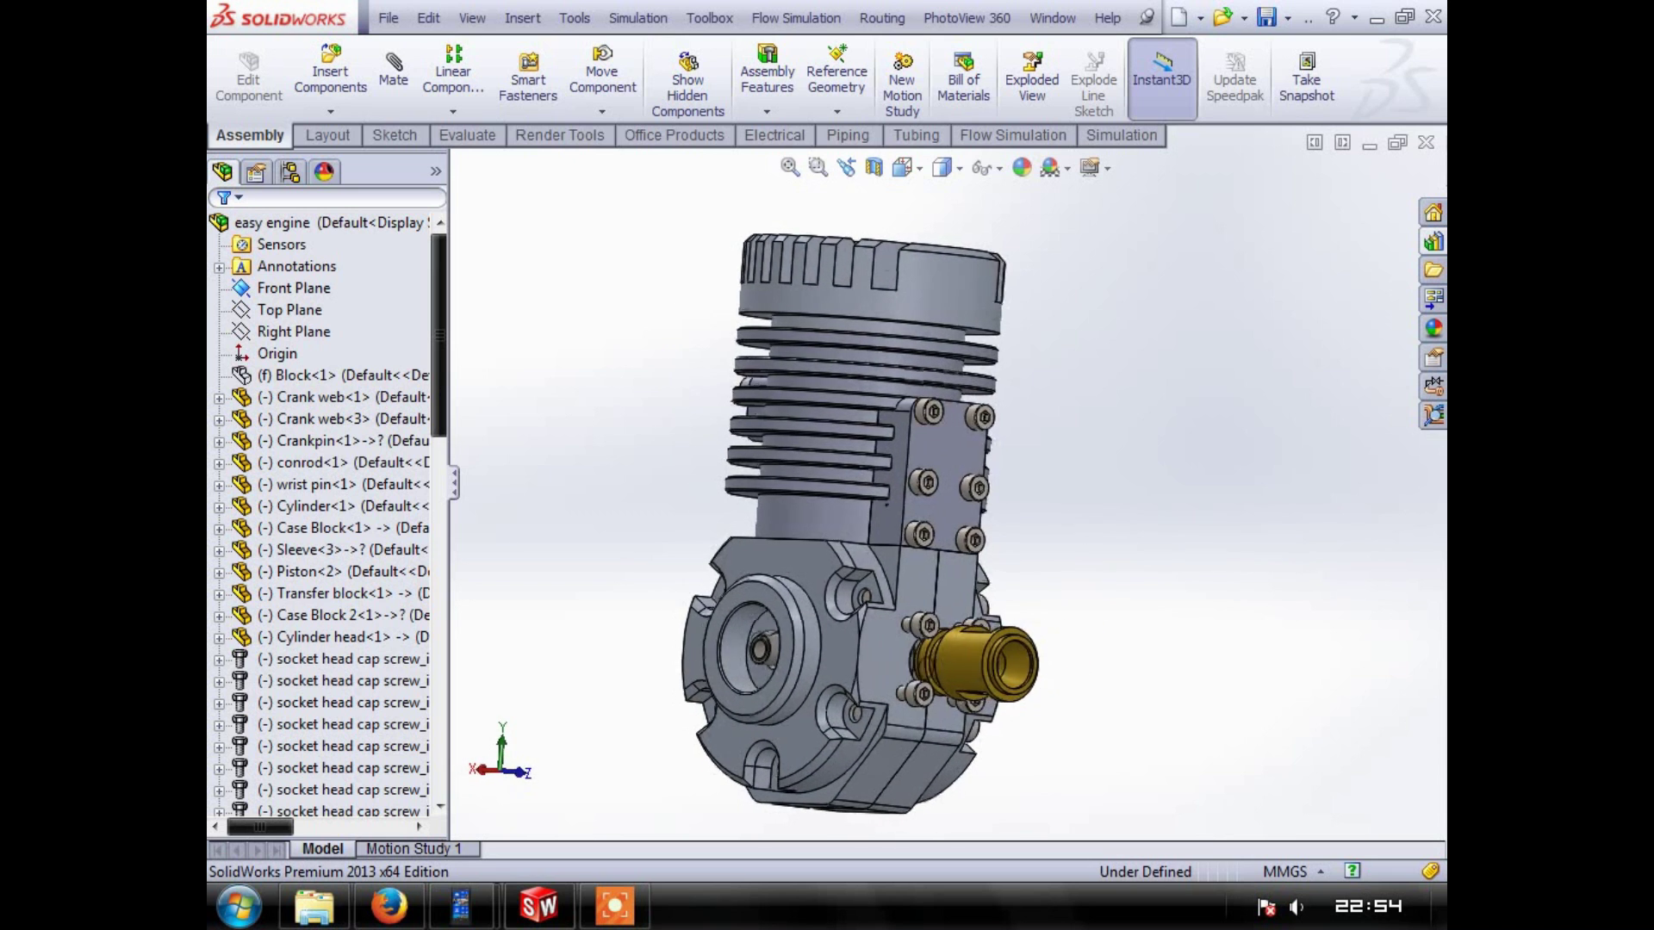
Examine the crankcase bearing housing and the bolted cylinder port while circling the engine
key("Left")
key("Left")
key("Left")
key("Left")
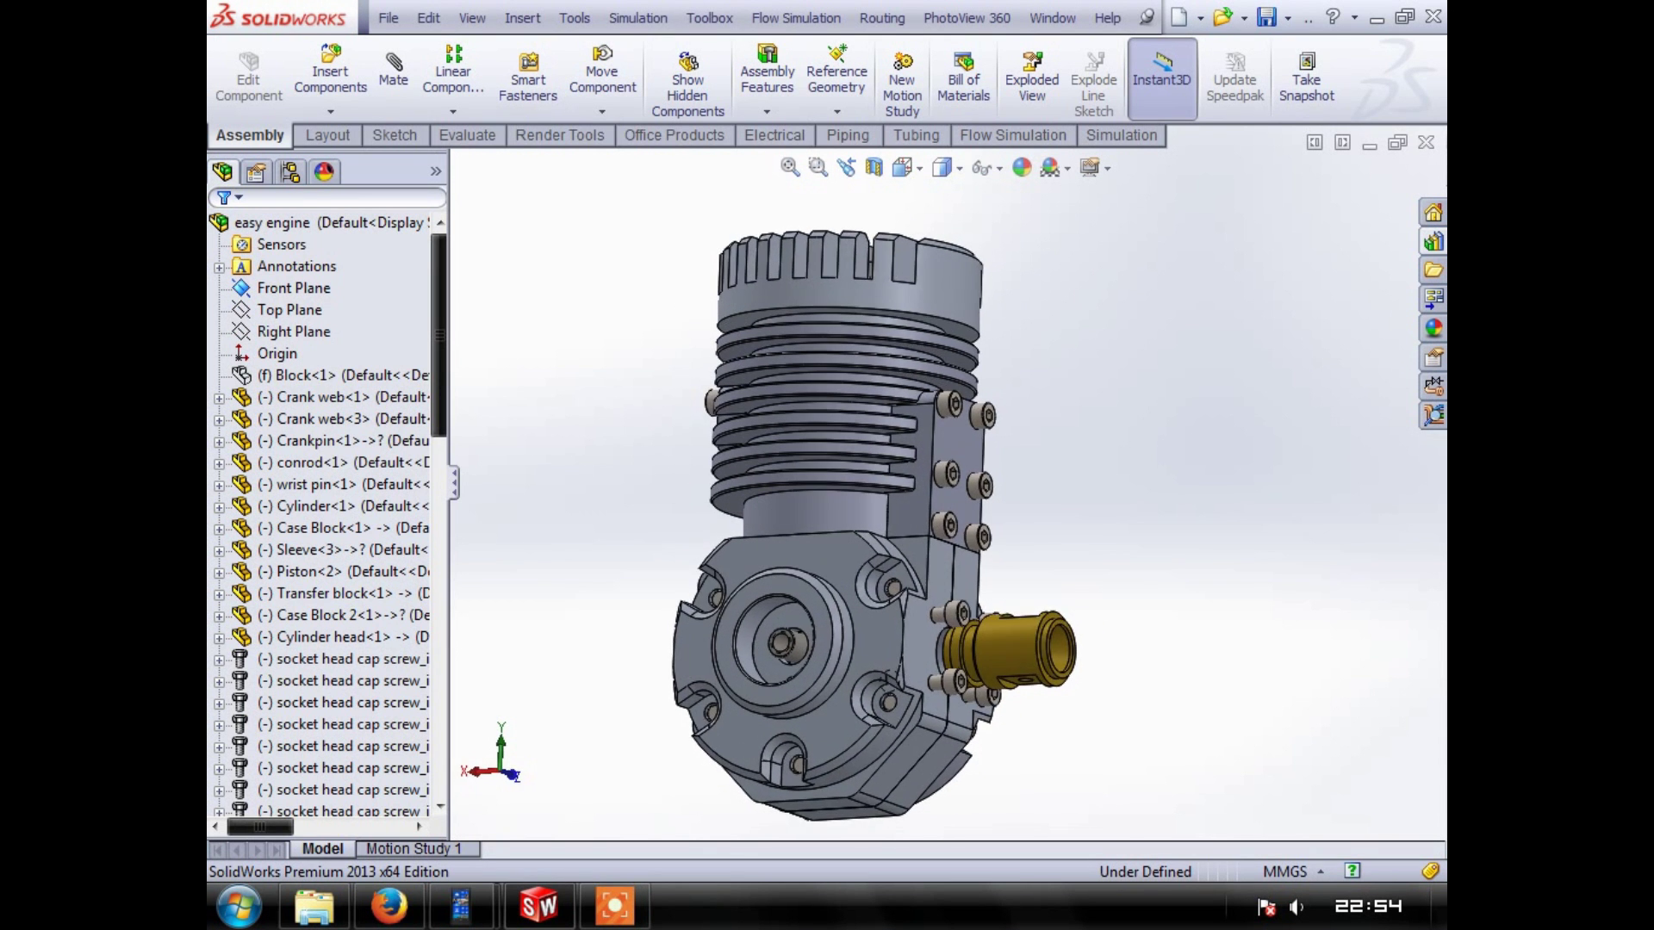
key("Right")
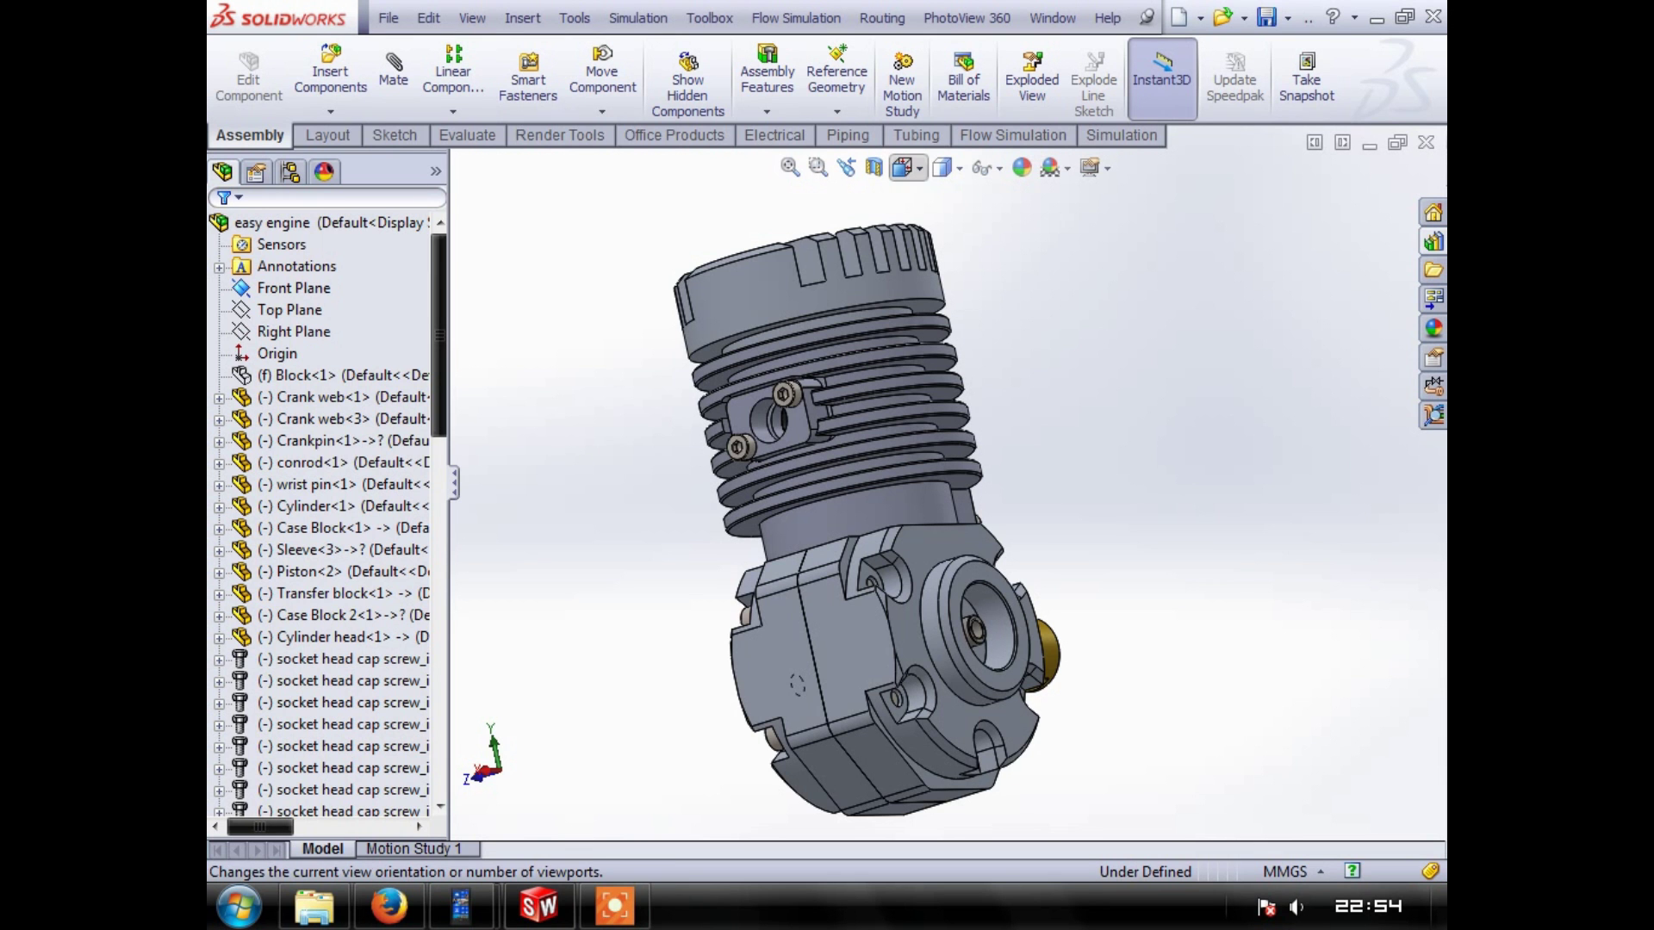
left_click(907, 168)
left_click(904, 258)
key("Left")
key("Left")
key("Left")
key("Left")
key("Left")
key("Left")
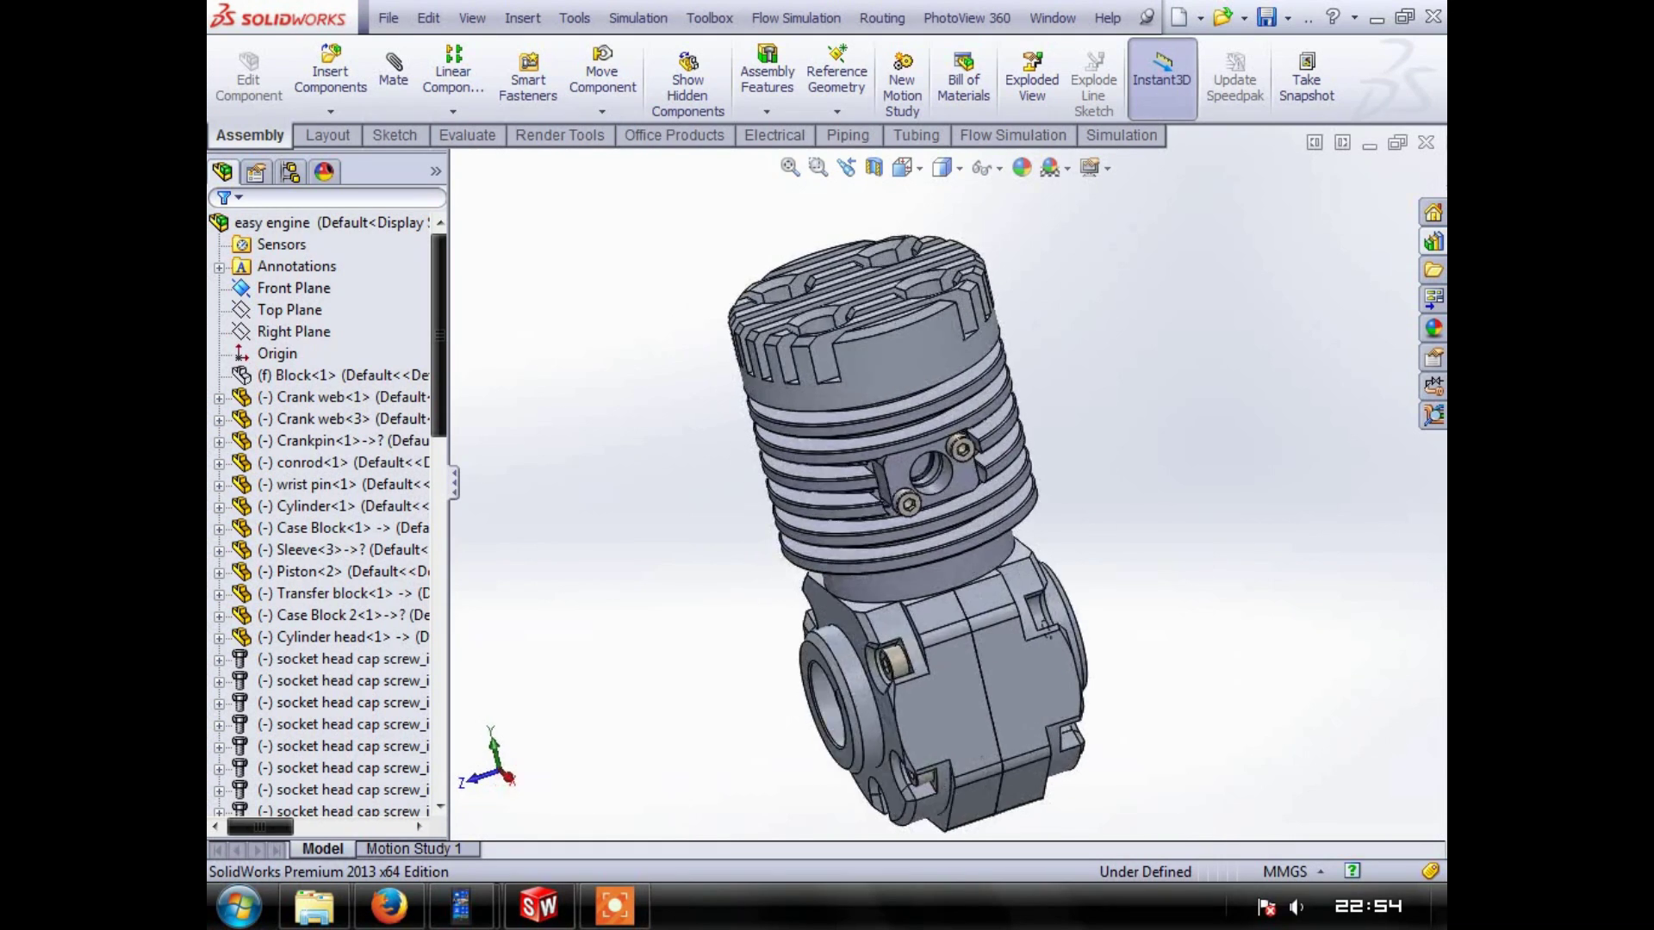
Examine the cylinder head's screw recesses, the transfer block and the brass intake fitting from above
key("Left")
key("Left")
key("Left")
key("Left")
key("Left")
key("Left")
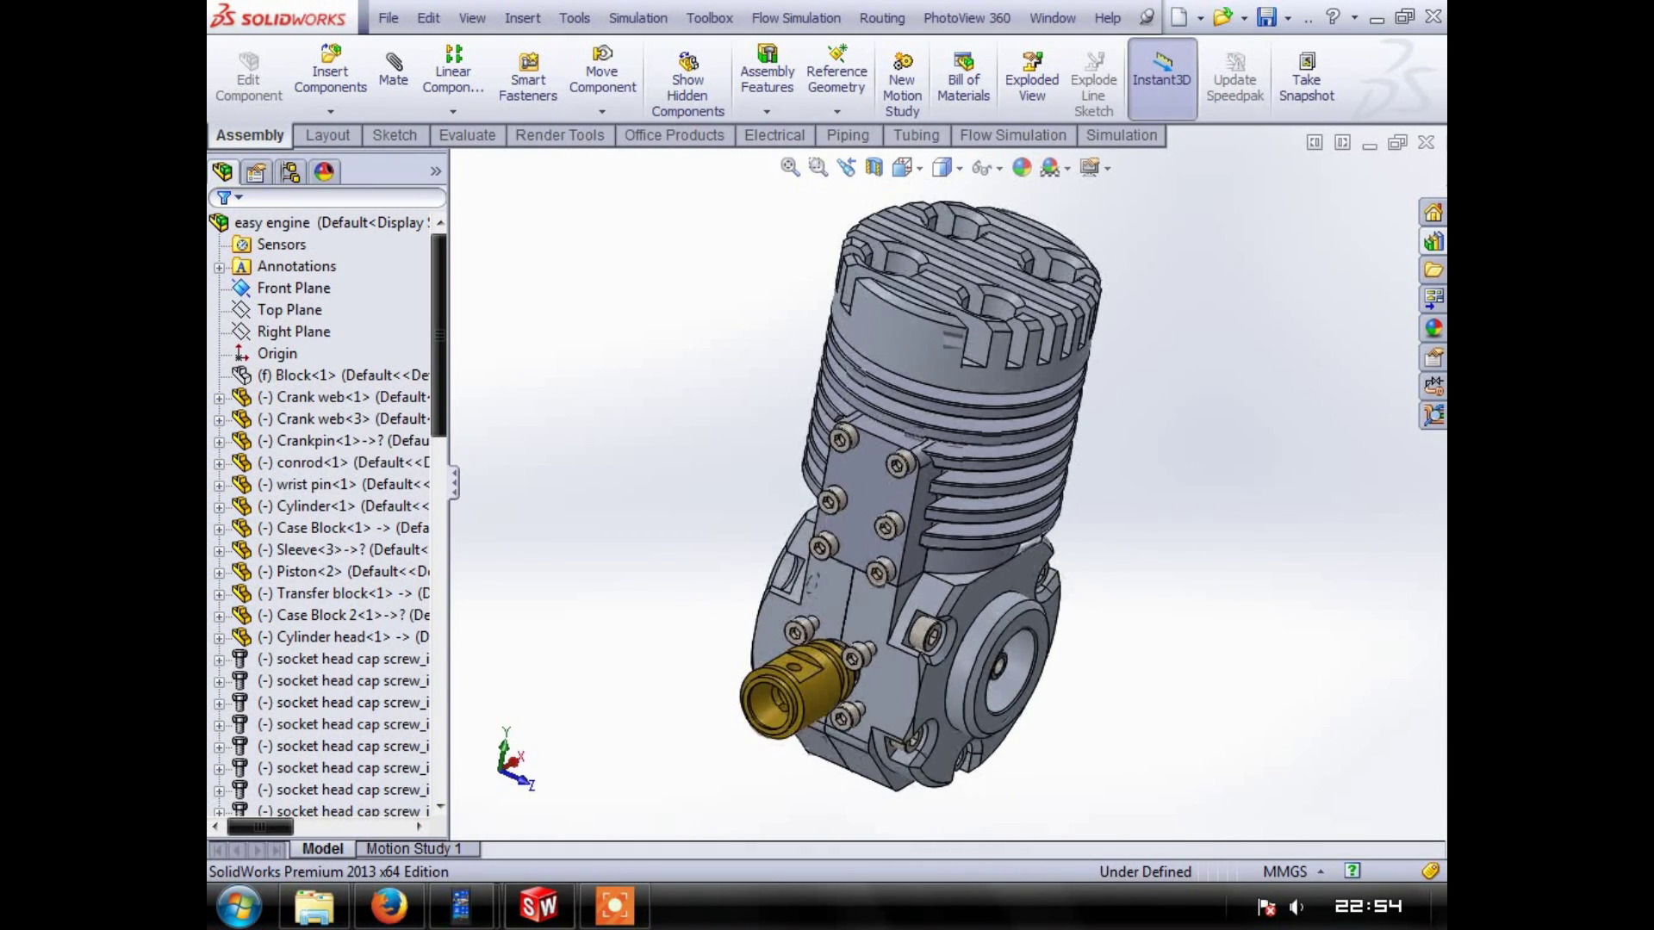
key("Down")
key("Down")
key("Down")
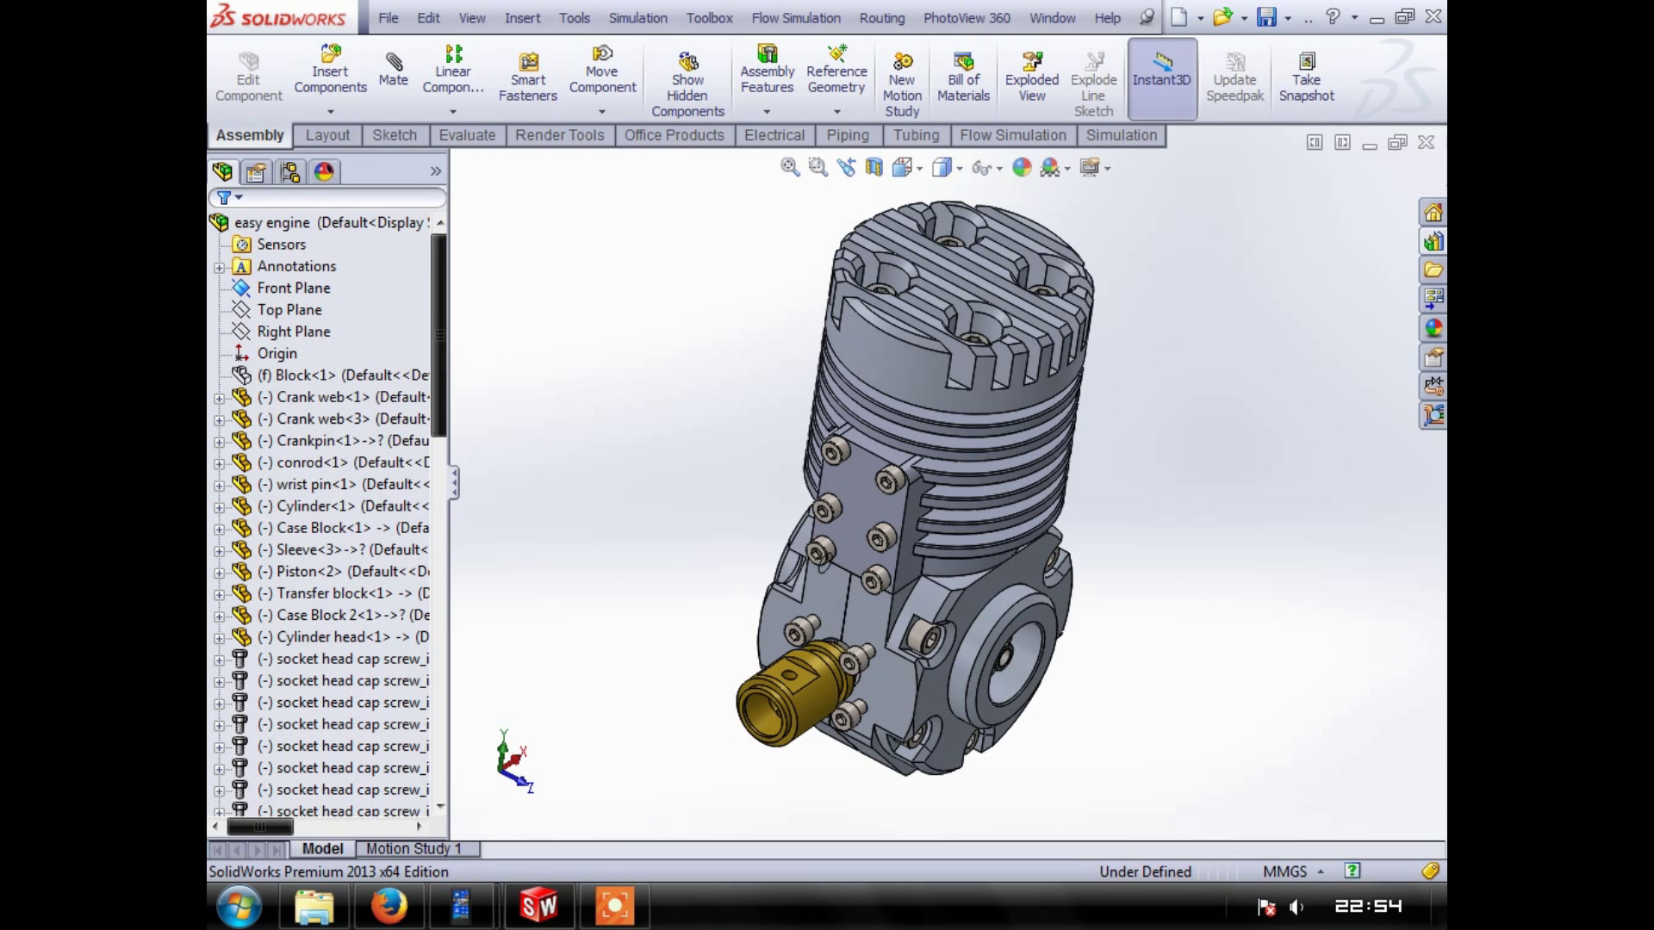
Examine the engine facing the brass intake fitting and at an angle toward the crankcase cover screws
key("ctrl+4")
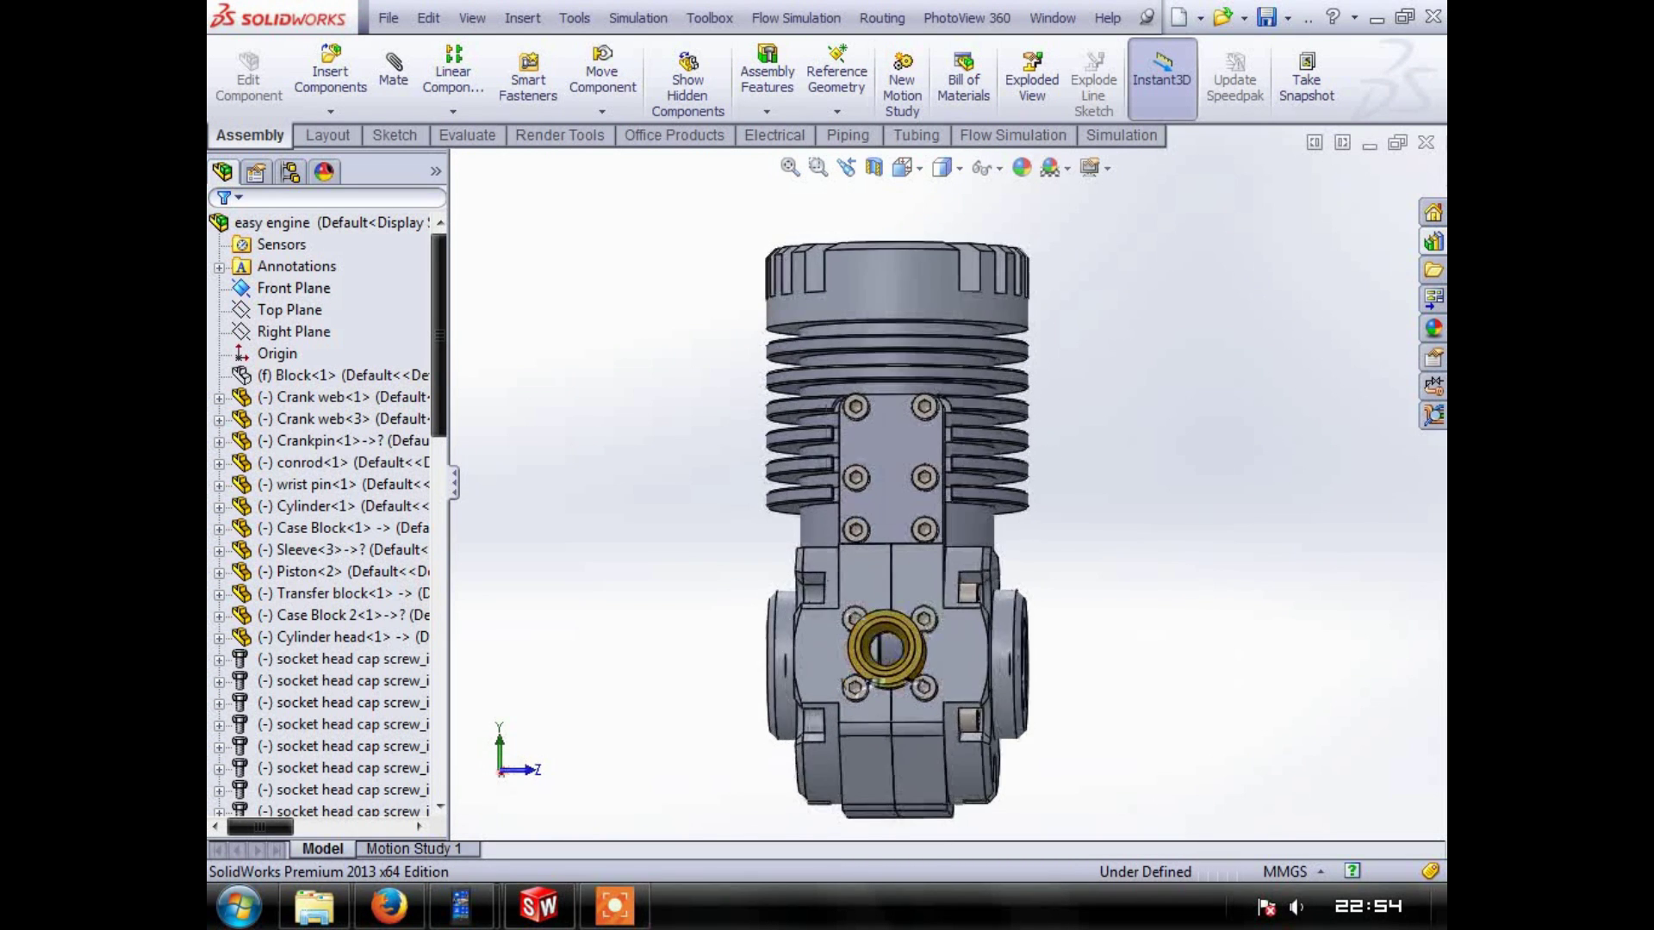
key("Down")
key("Down")
key("Left")
key("Left")
key("Left")
key("Left")
key("Left")
key("Left")
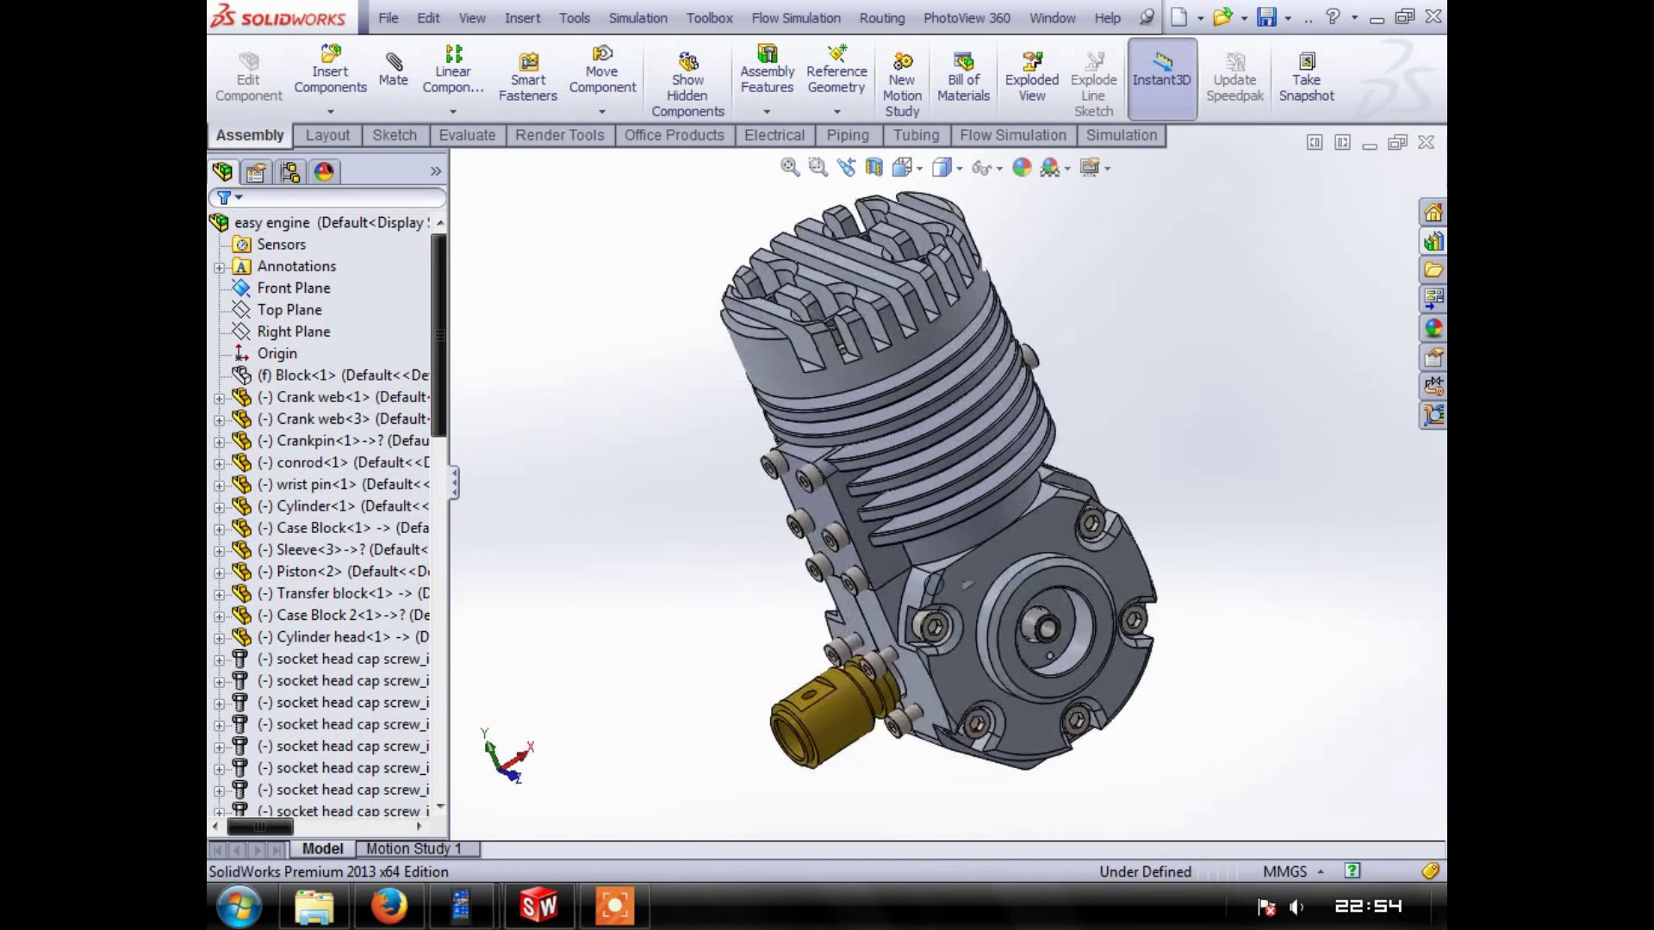
Examine the crankcase cover and the bolted cylinder port with the engine tilted over
key("Down")
key("Down")
key("Left")
key("Left")
key("Left")
key("Left")
key("Left")
key("Left")
key("Left")
key("Left")
key("Left")
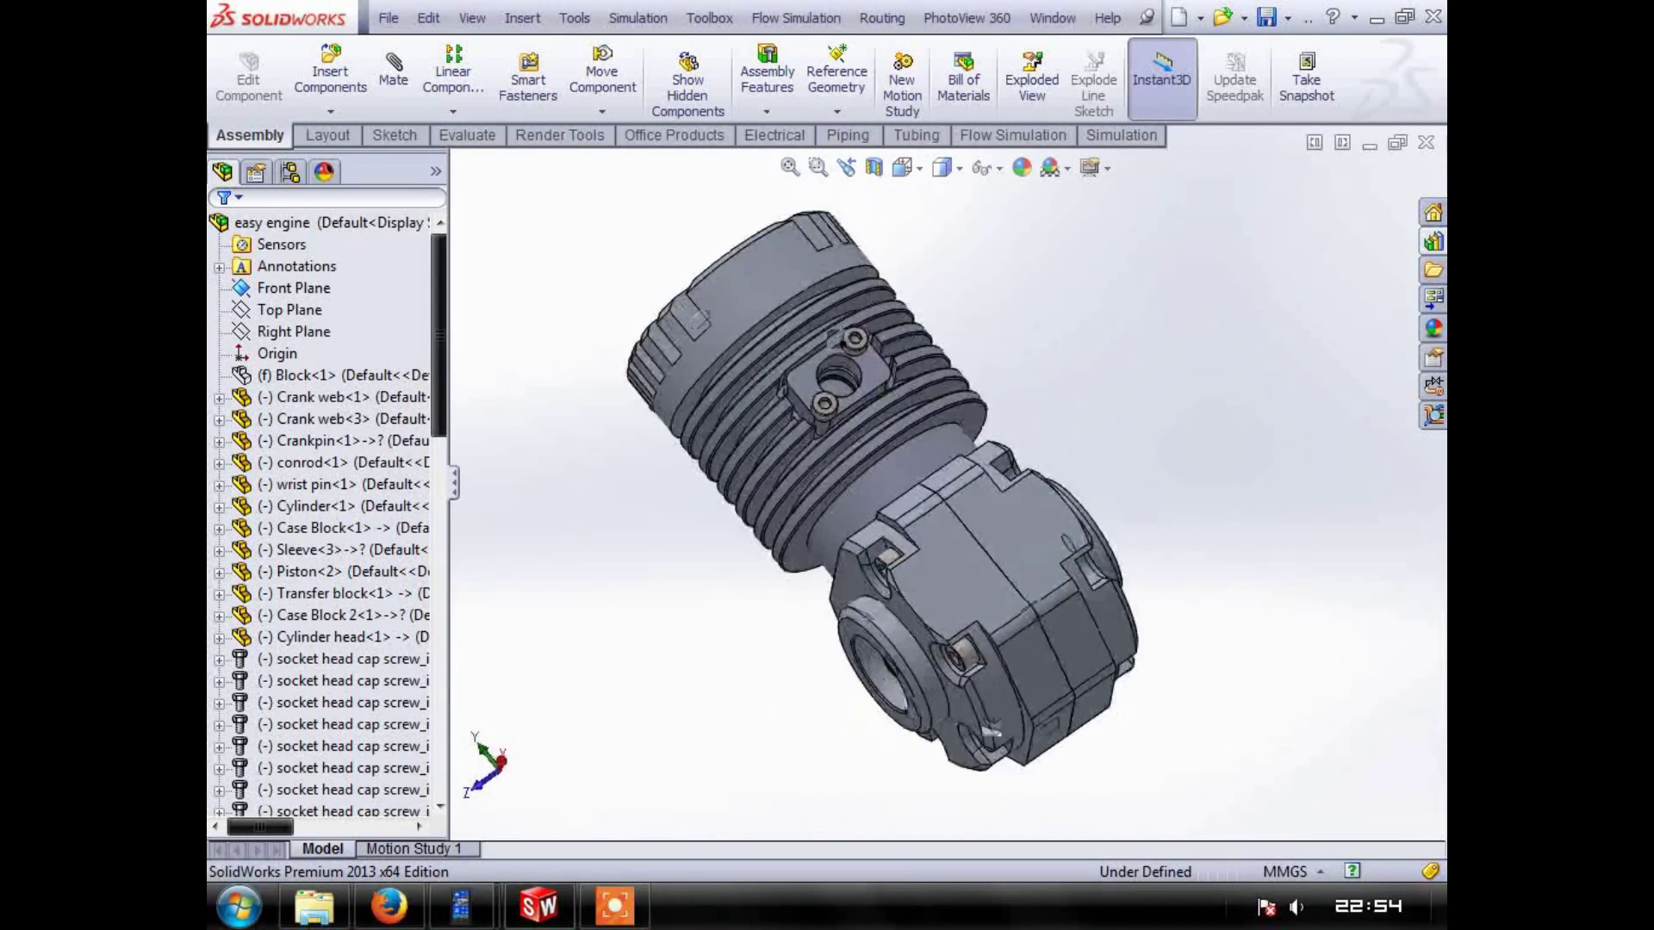
Examine the engine upright from the transfer block around the bearing housing to the cylinder port
key("Down")
key("Down")
key("Left")
key("Left")
key("Left")
key("Left")
key("Left")
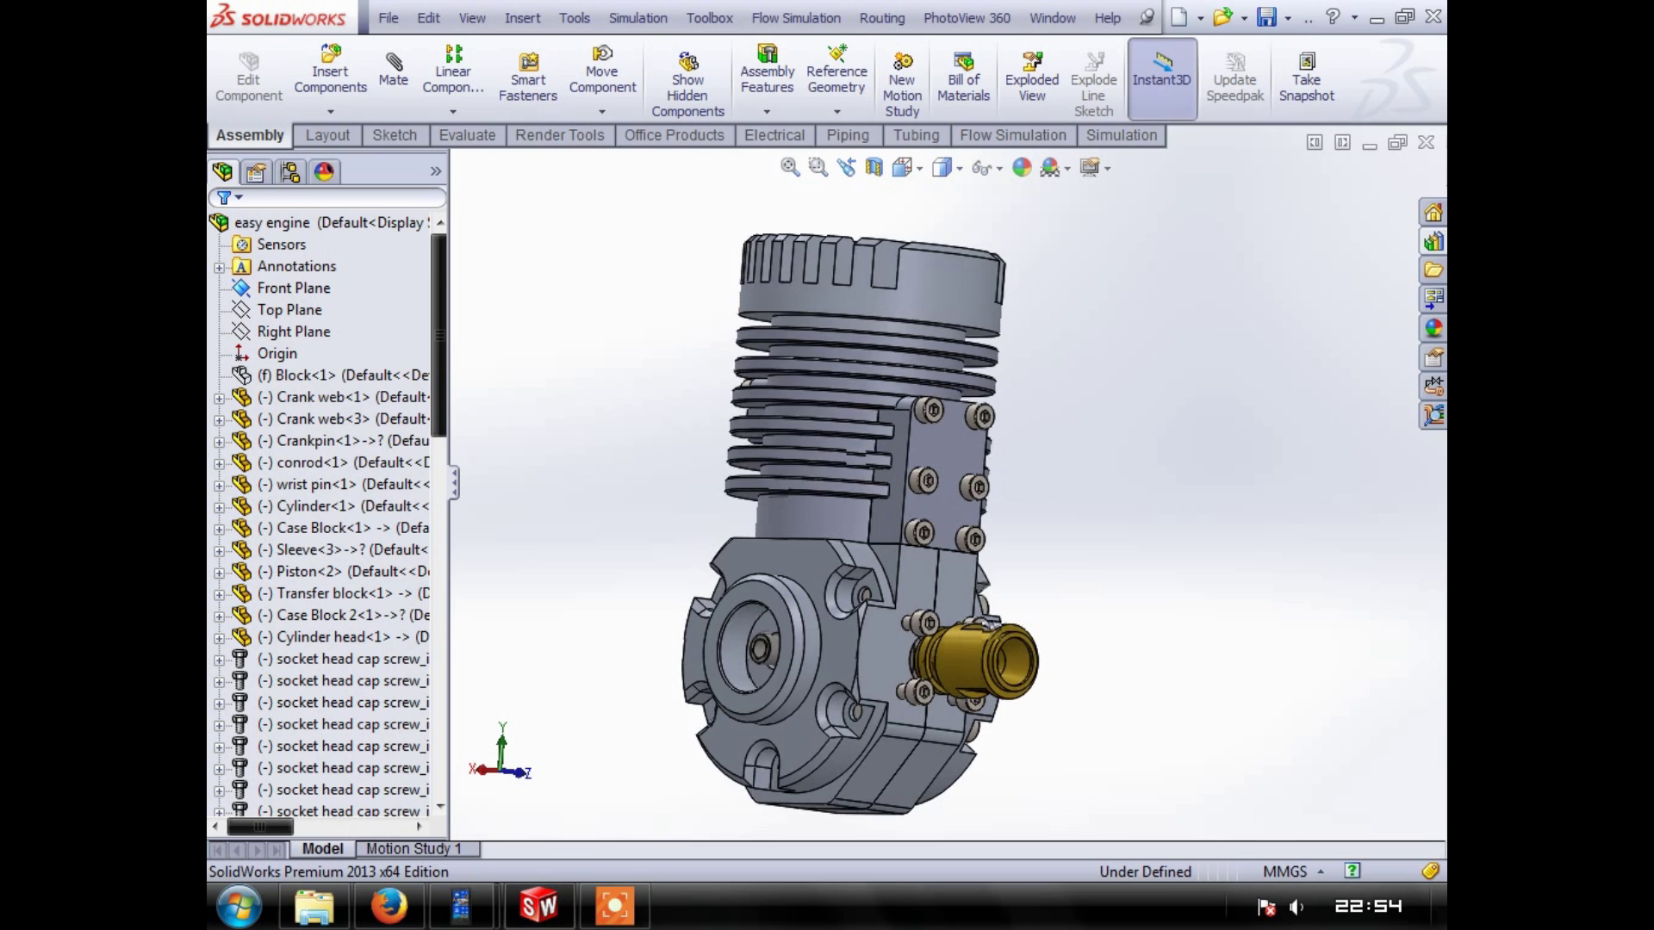
key("Right")
key("Right")
key("Right")
key("Right")
key("Right")
key("Right")
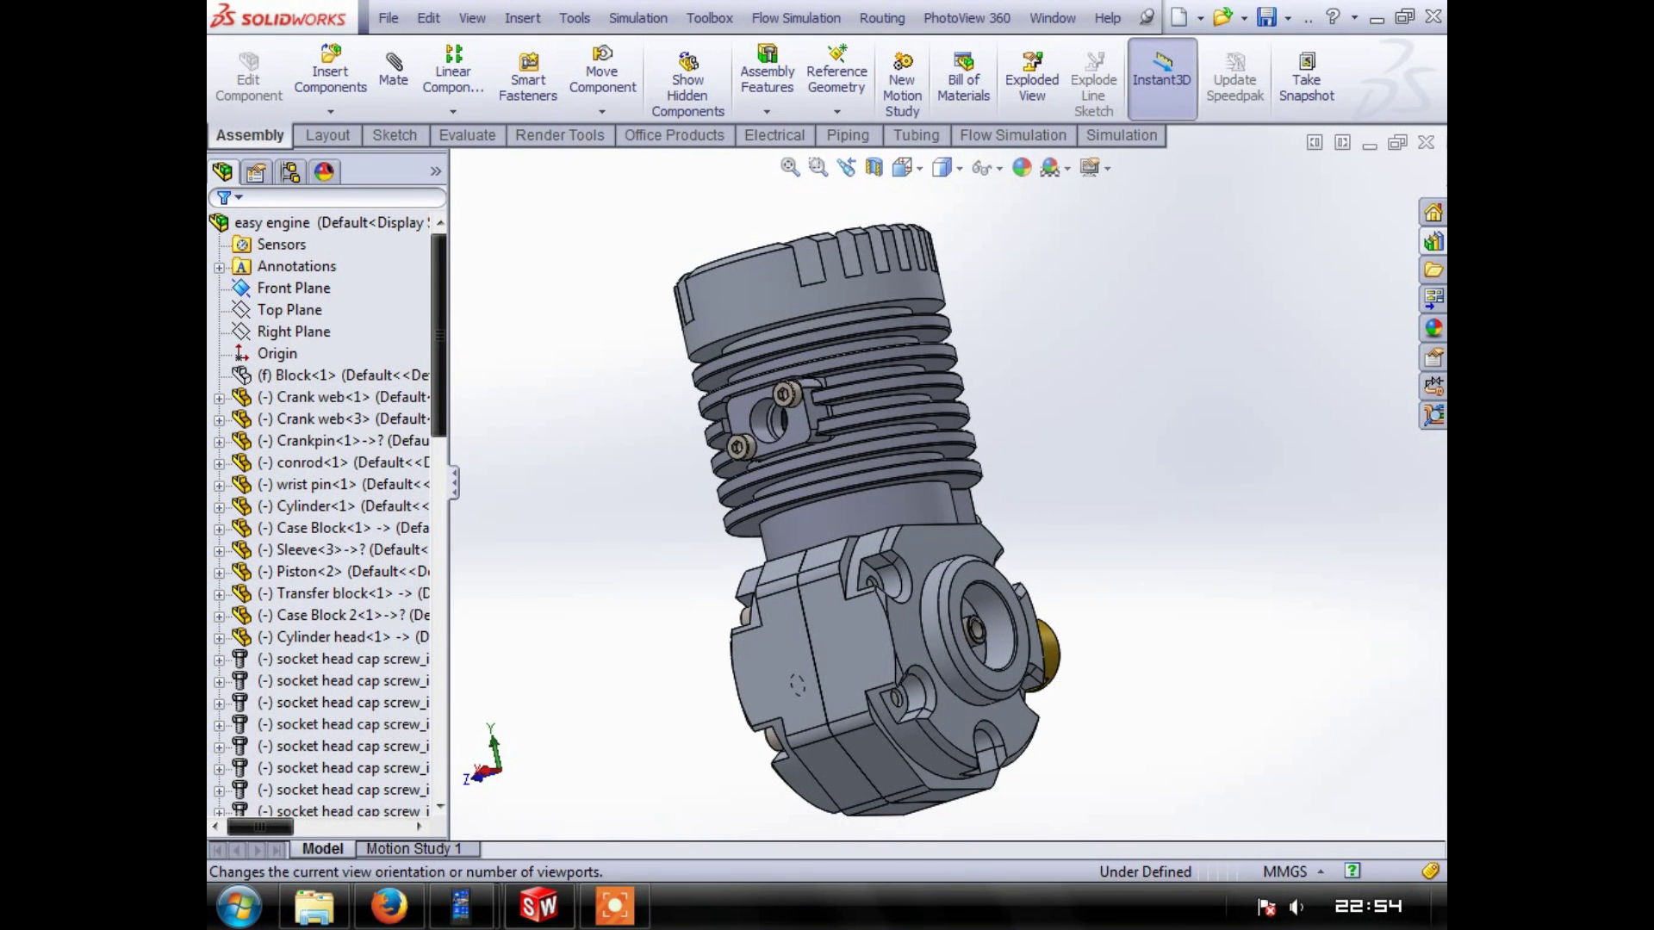
Examine the tilted engine from the transfer block side around to the bolted cylinder port
left_click(902, 167)
left_click(1025, 207)
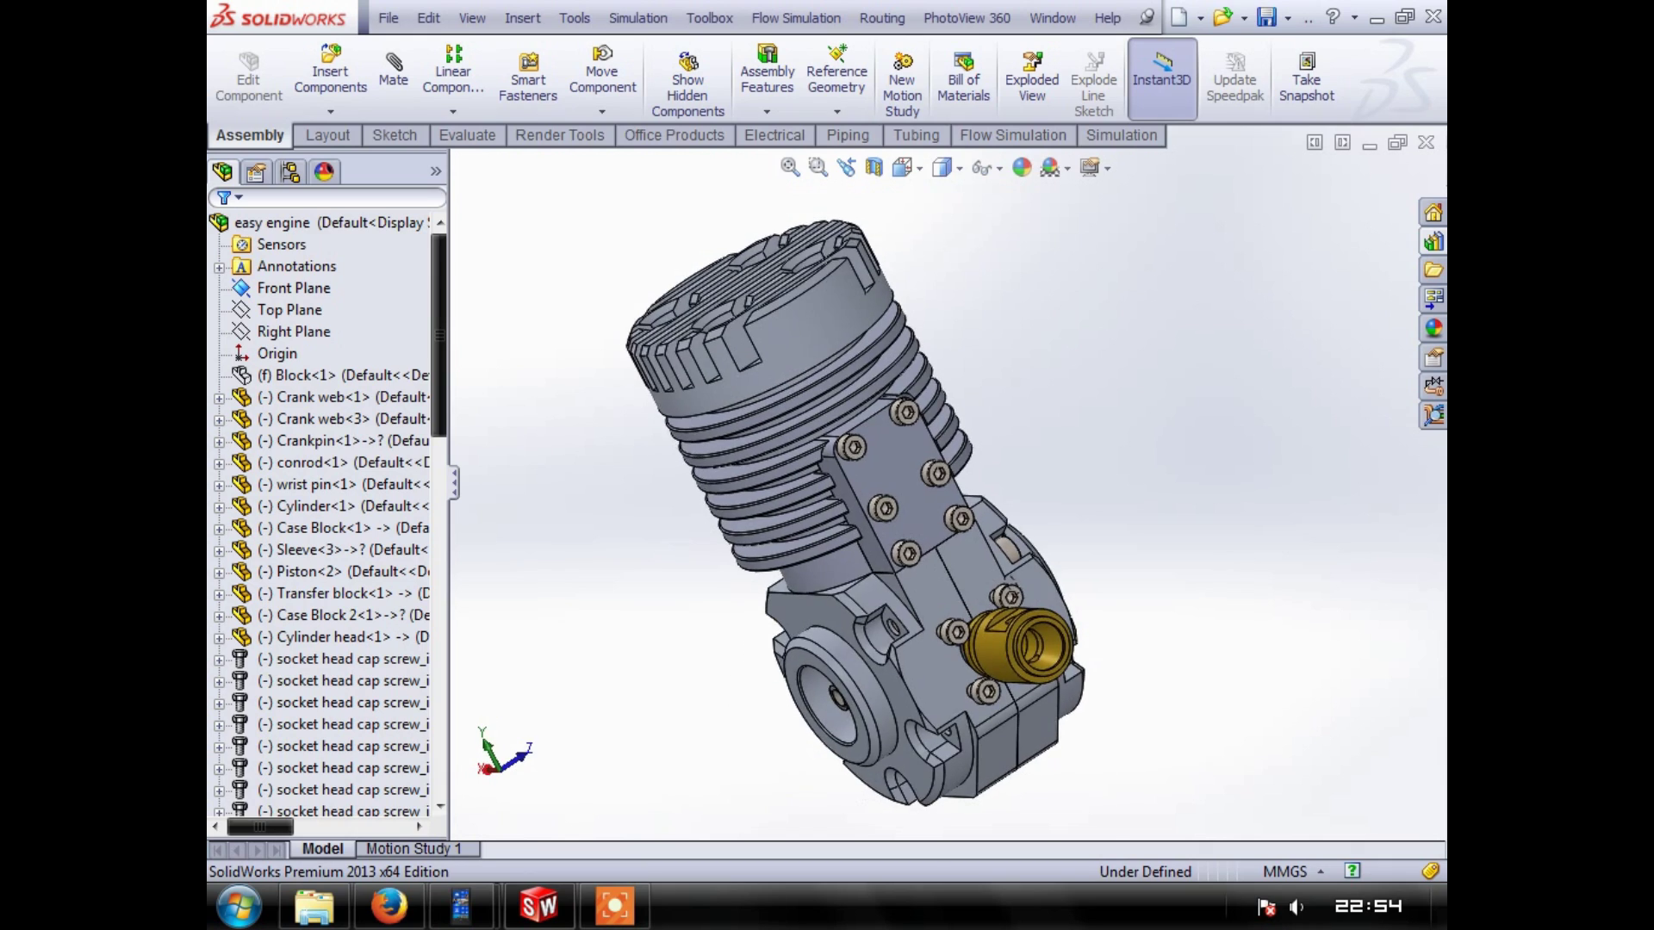
key("Right")
key("Right")
key("Right")
key("Right")
key("Right")
key("Right")
key("Right")
key("Right")
key("Right")
key("Right")
key("Right")
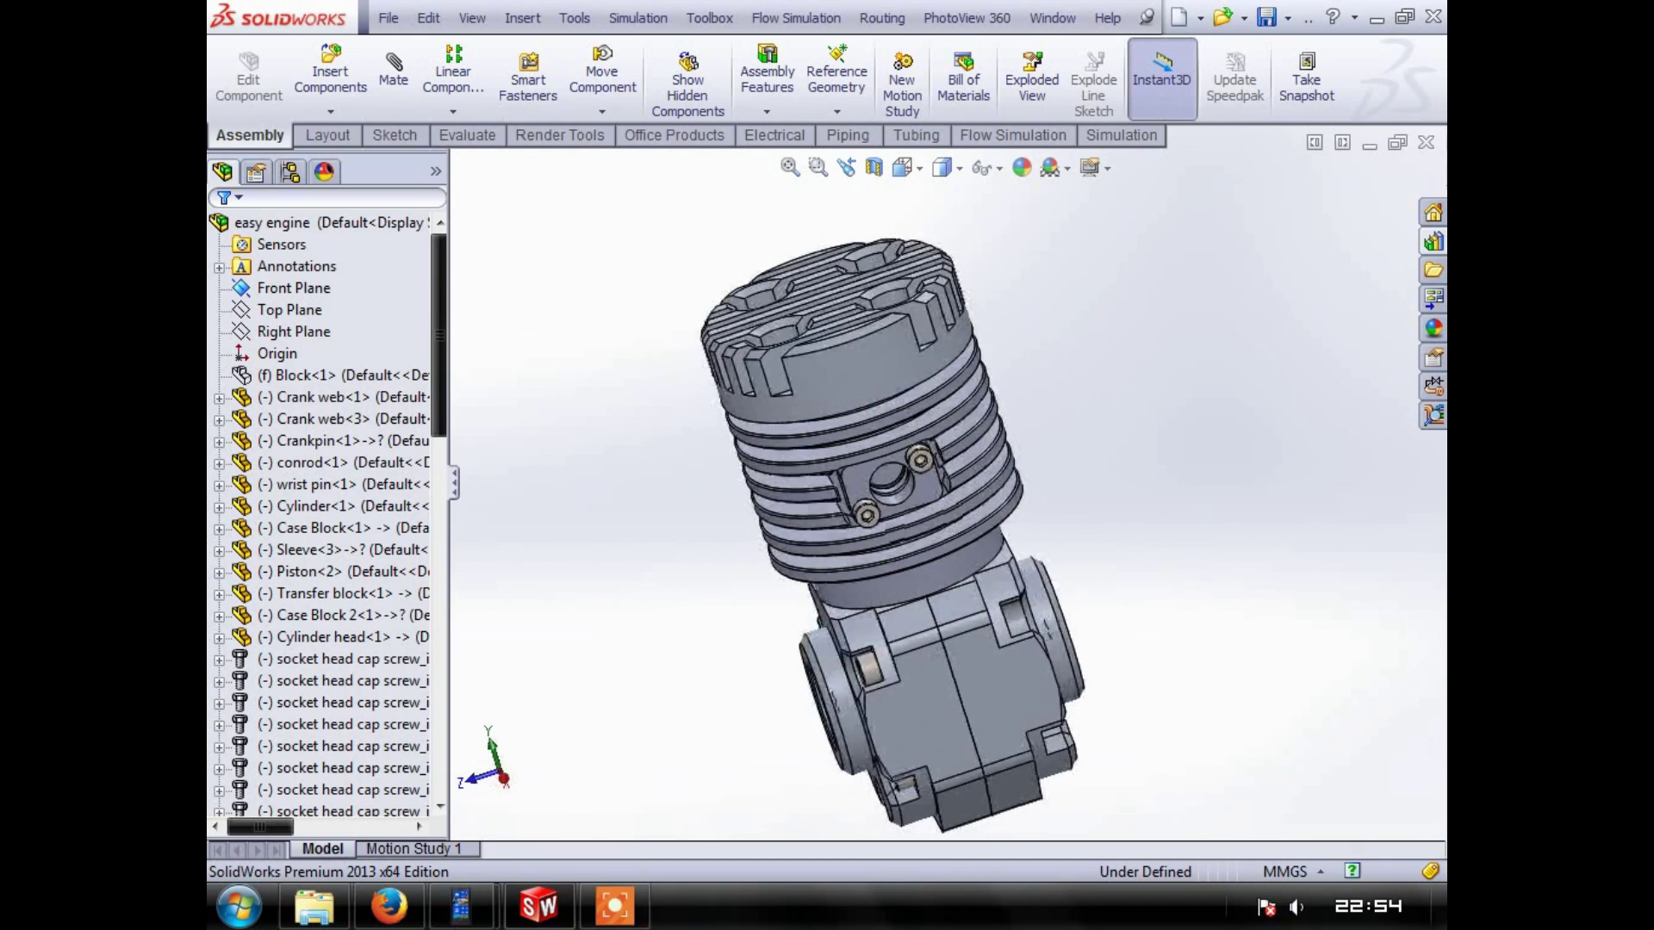
Examine the cooling fins, the screwed crankcase cover and the grooved top of the cylinder head
key("Left")
key("Left")
key("Left")
key("Left")
key("Left")
key("Left")
key("Left")
key("Left")
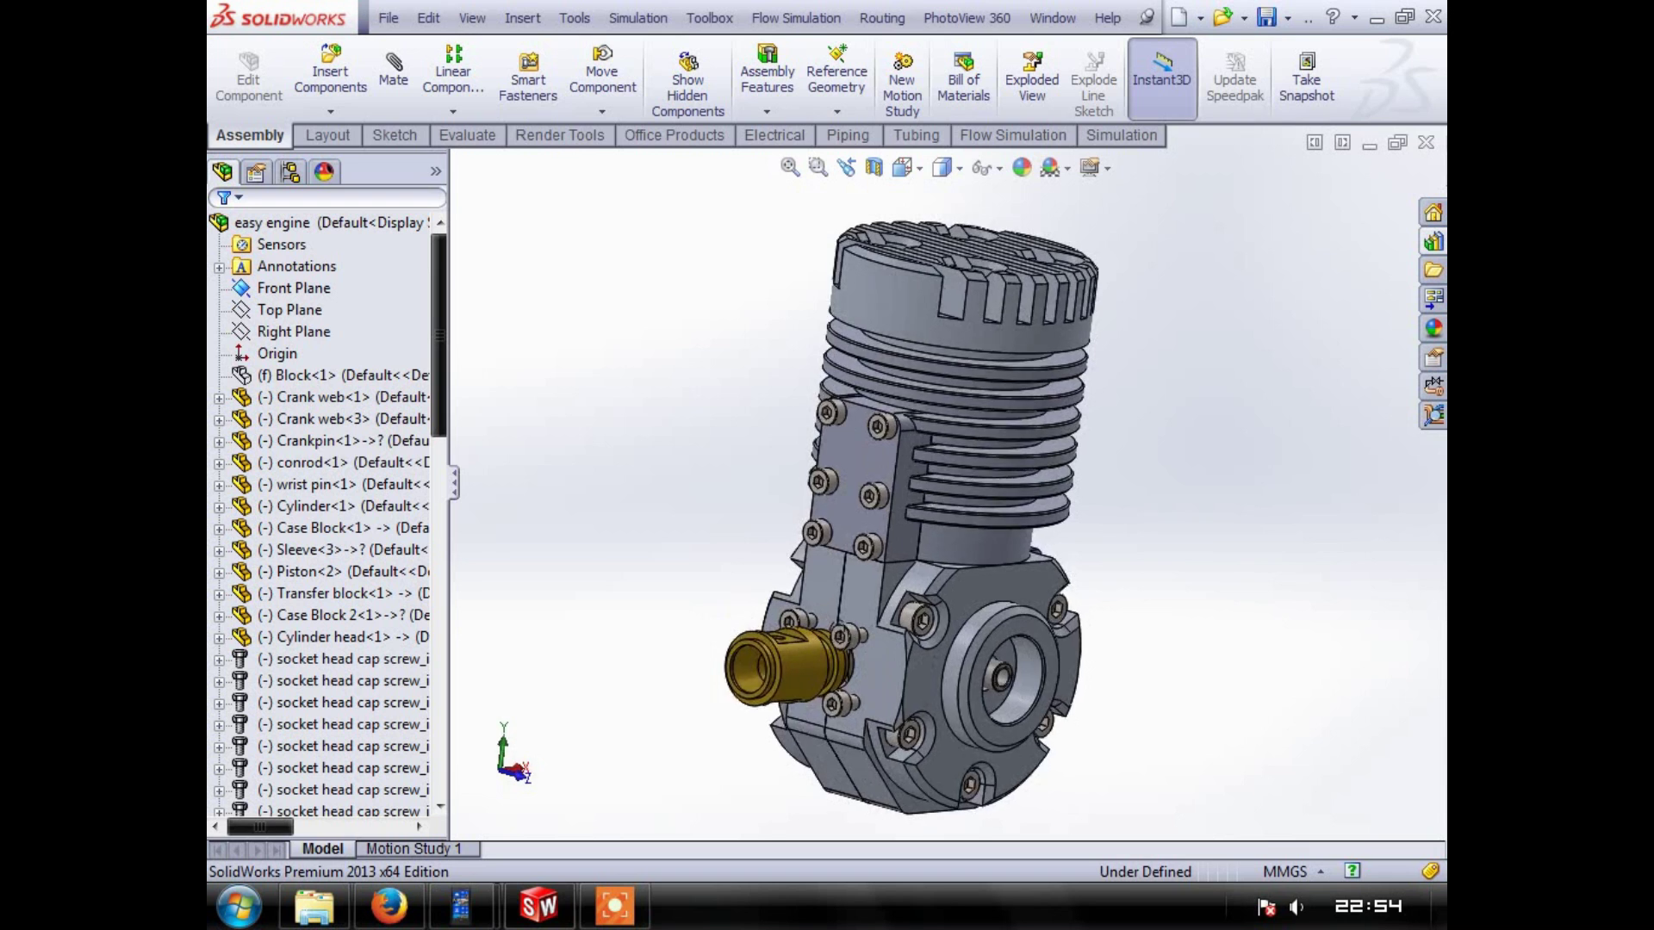
key("Left")
key("Left")
key("Left")
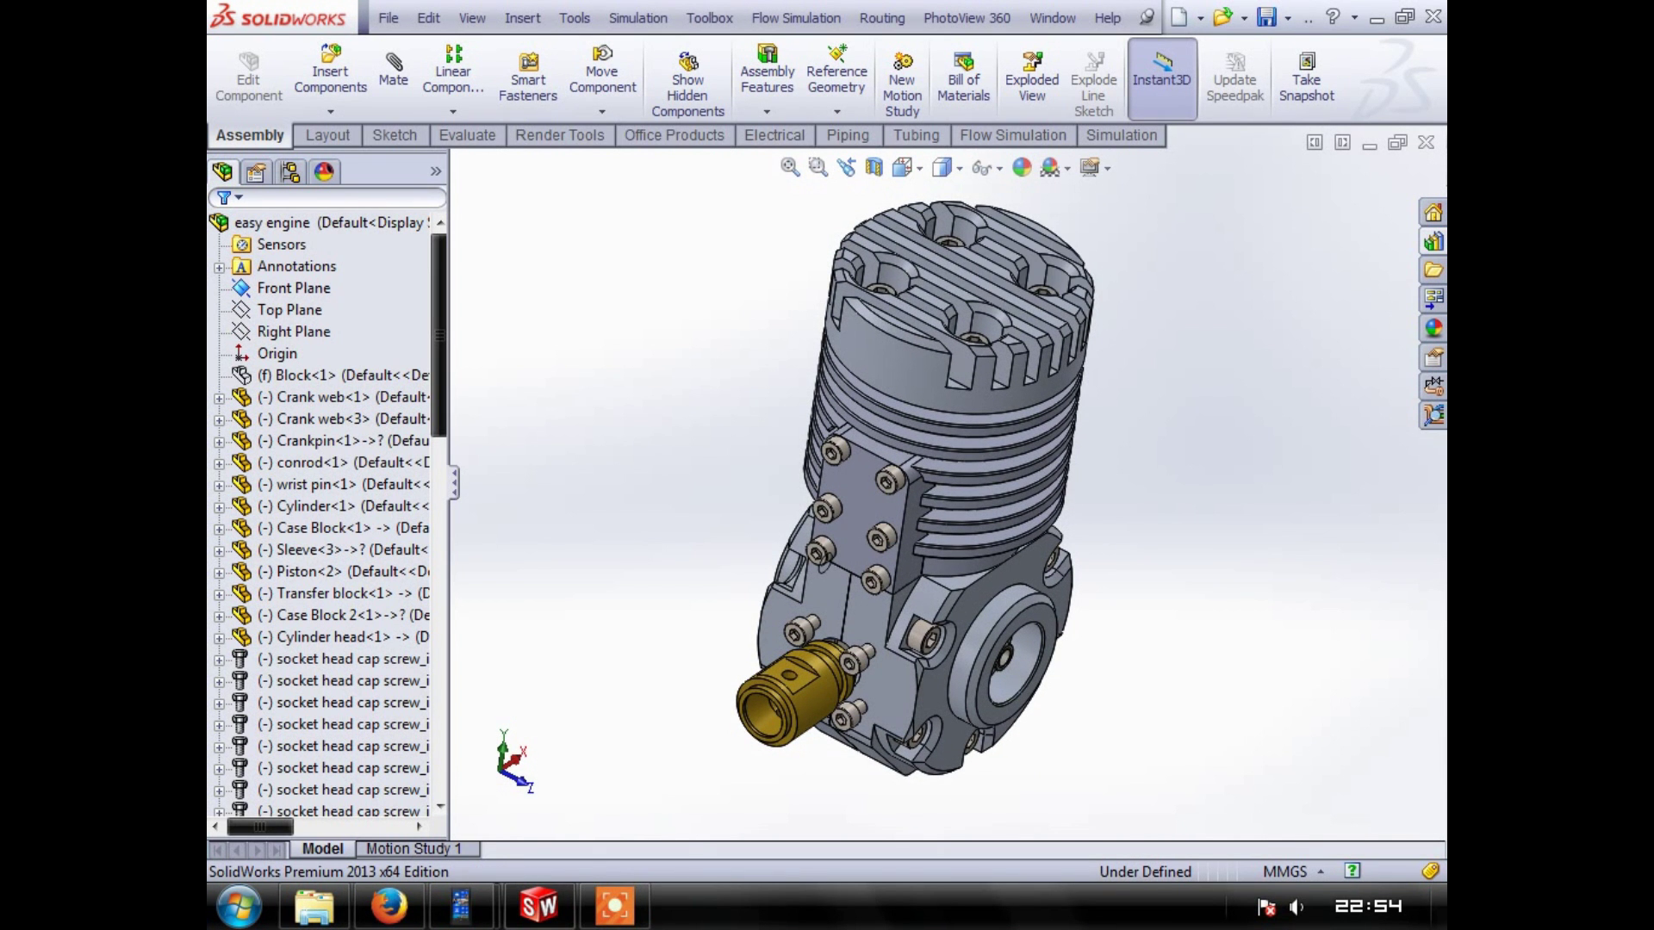
Examine the transfer block, the brass intake fitting and the crankcase from level and raised angles
key("ctrl+3")
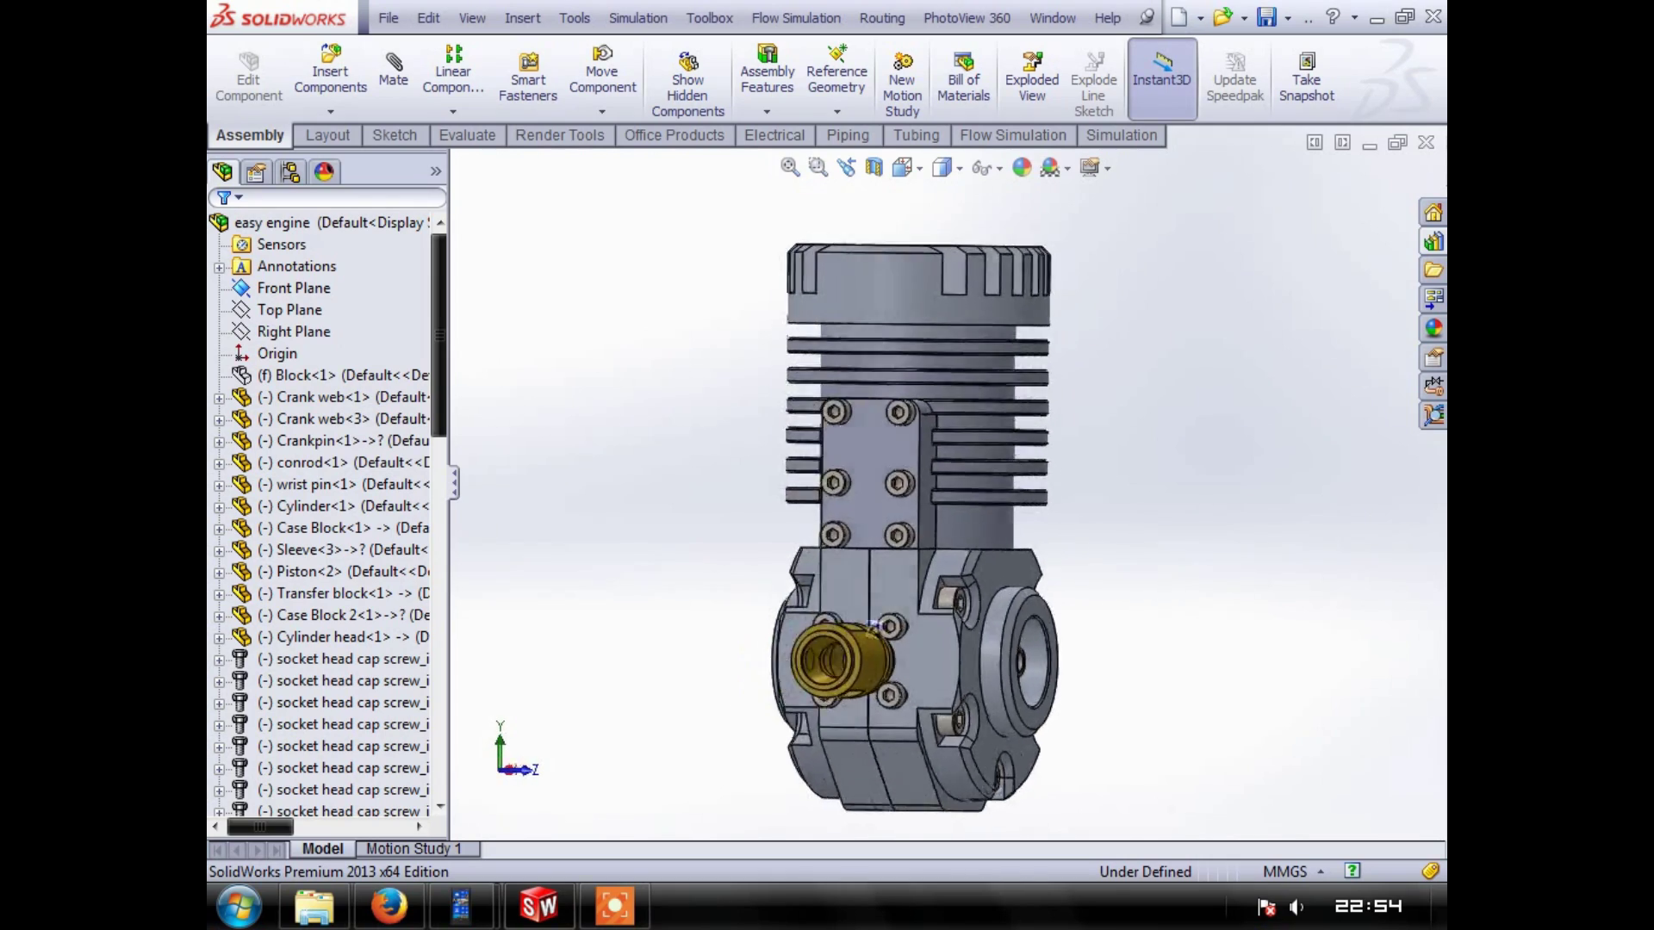
left_click_drag(1206, 465, 1020, 565)
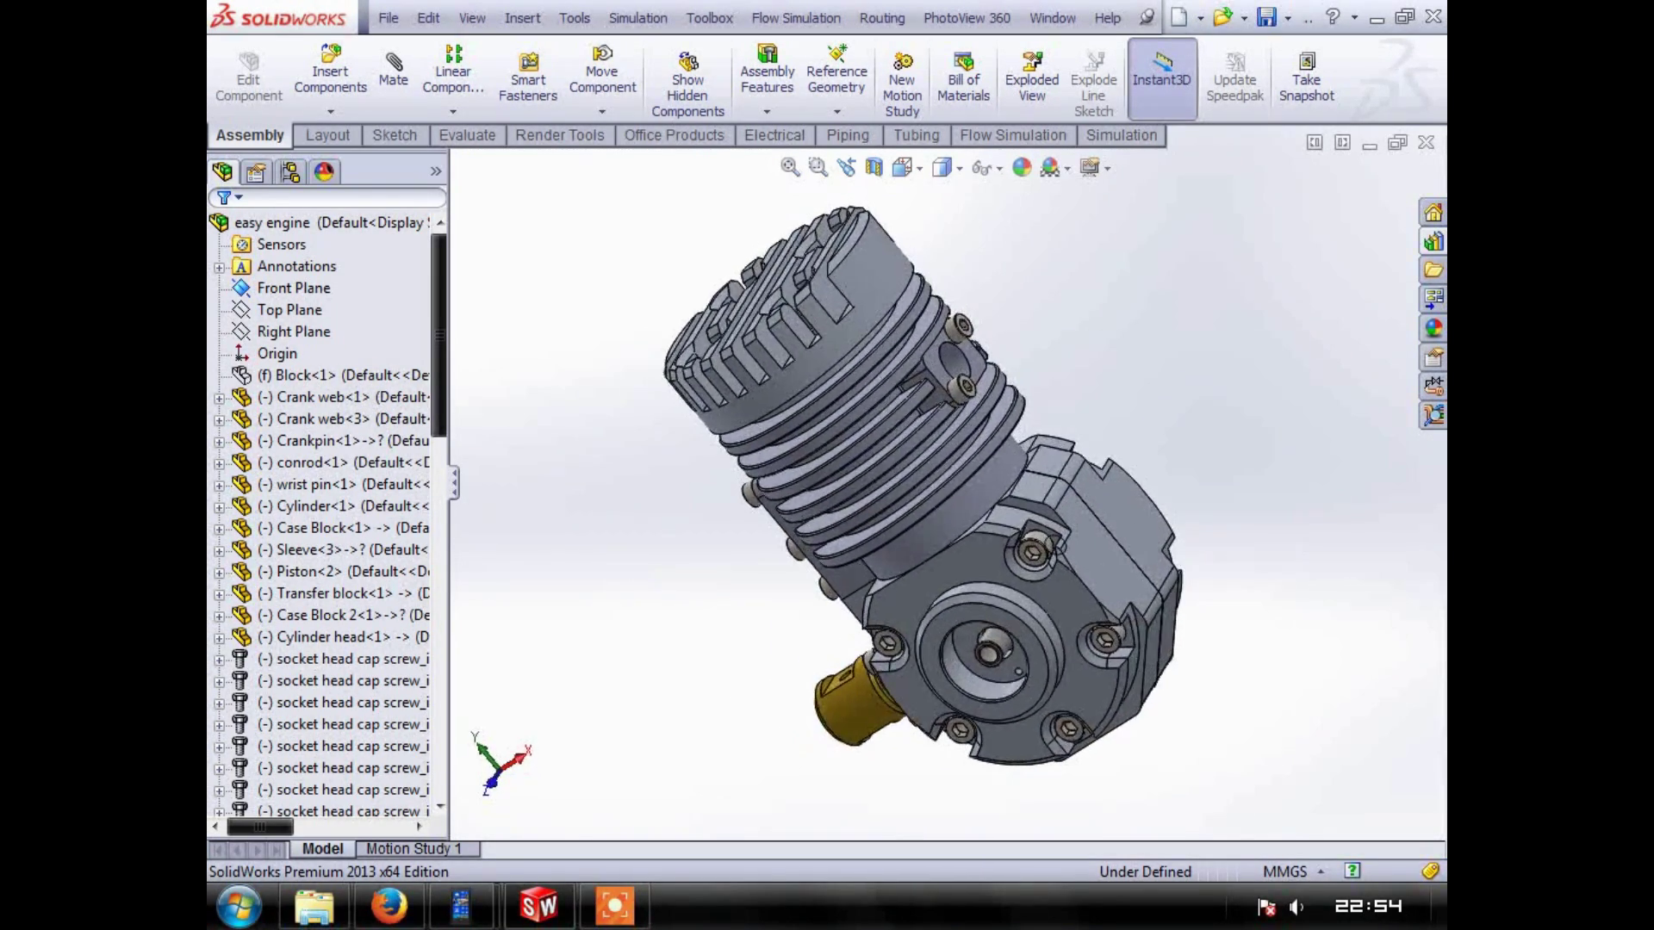
left_click_drag(1257, 560, 973, 684)
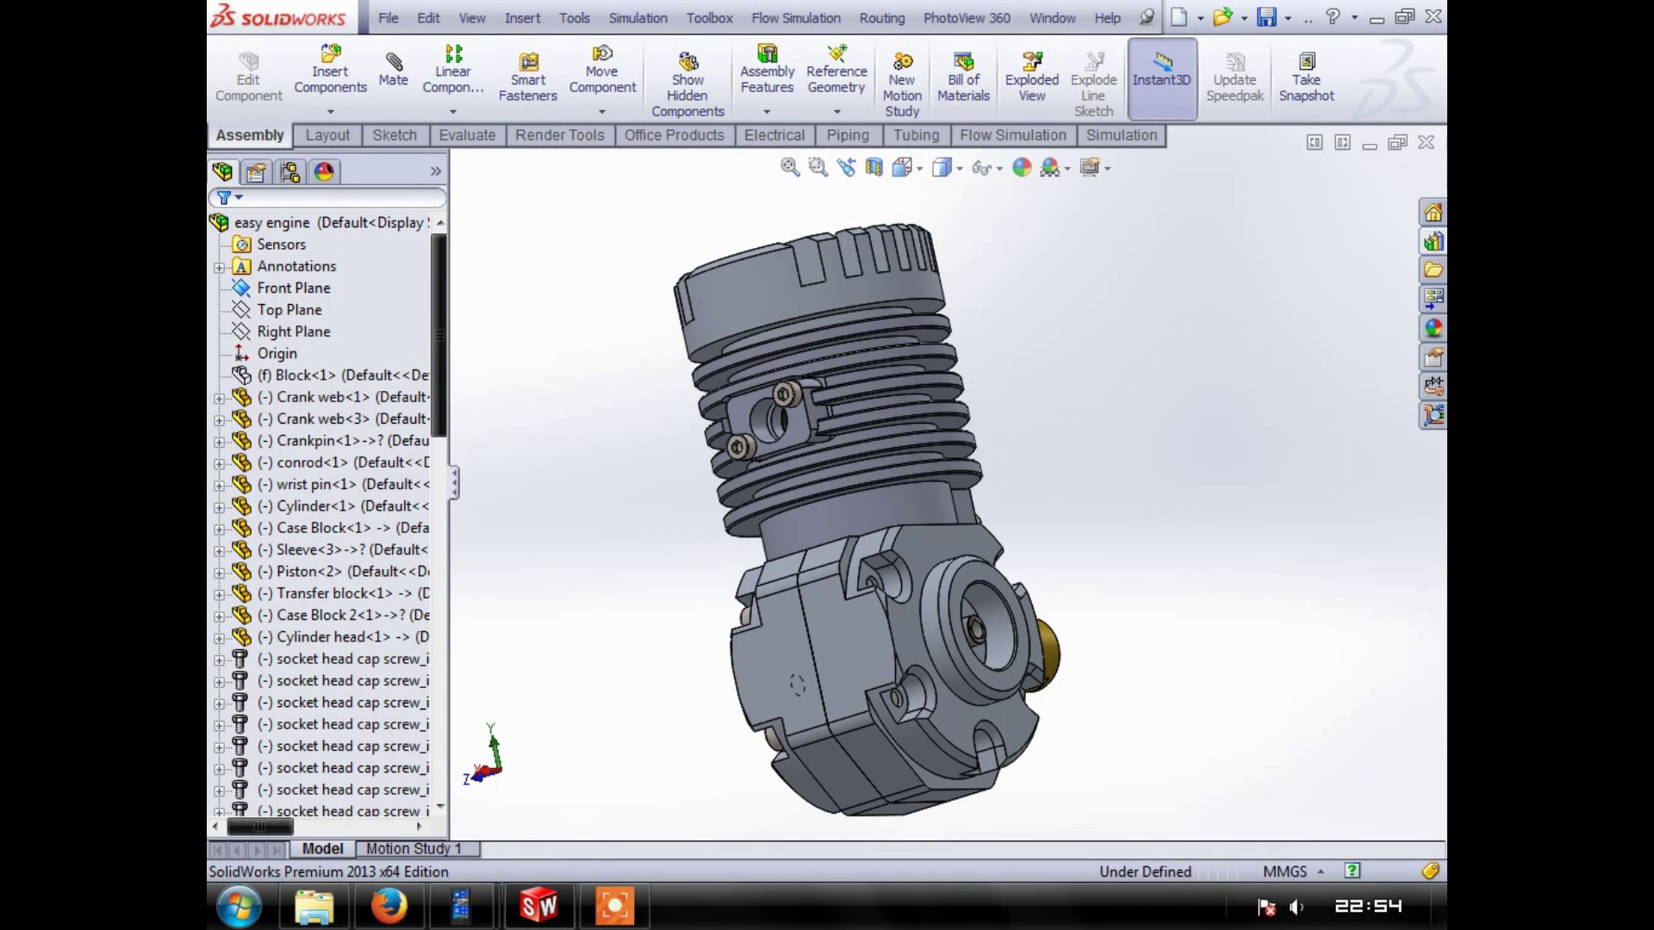
left_click(905, 168)
left_click(905, 258)
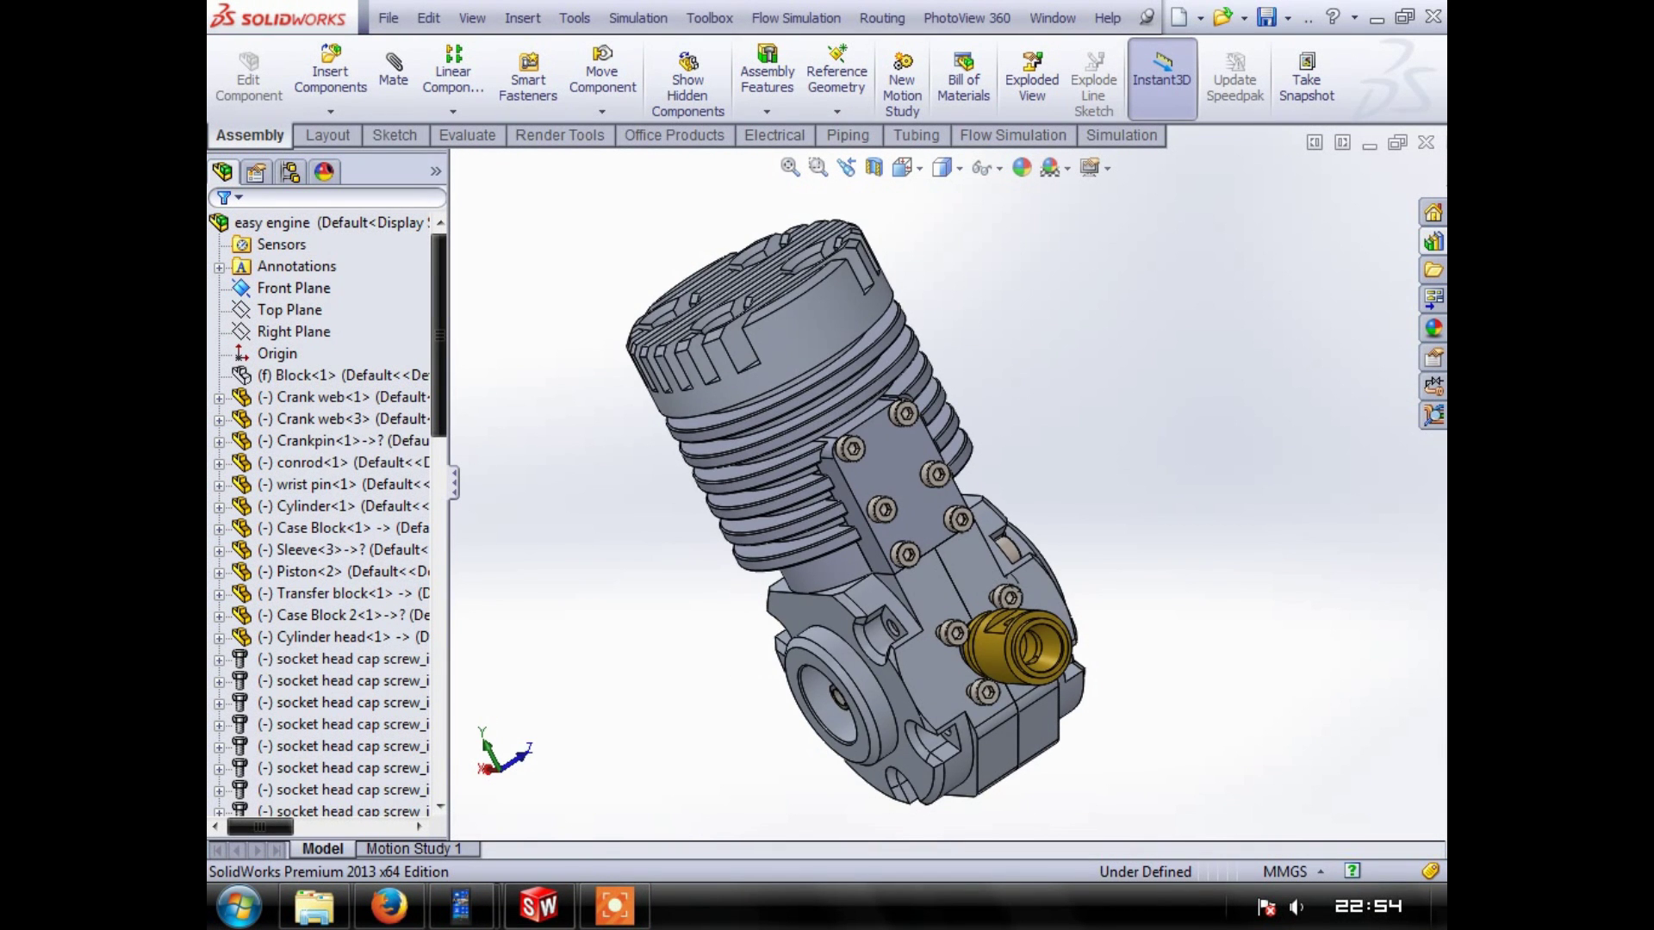
left_click_drag(758, 551, 1193, 551)
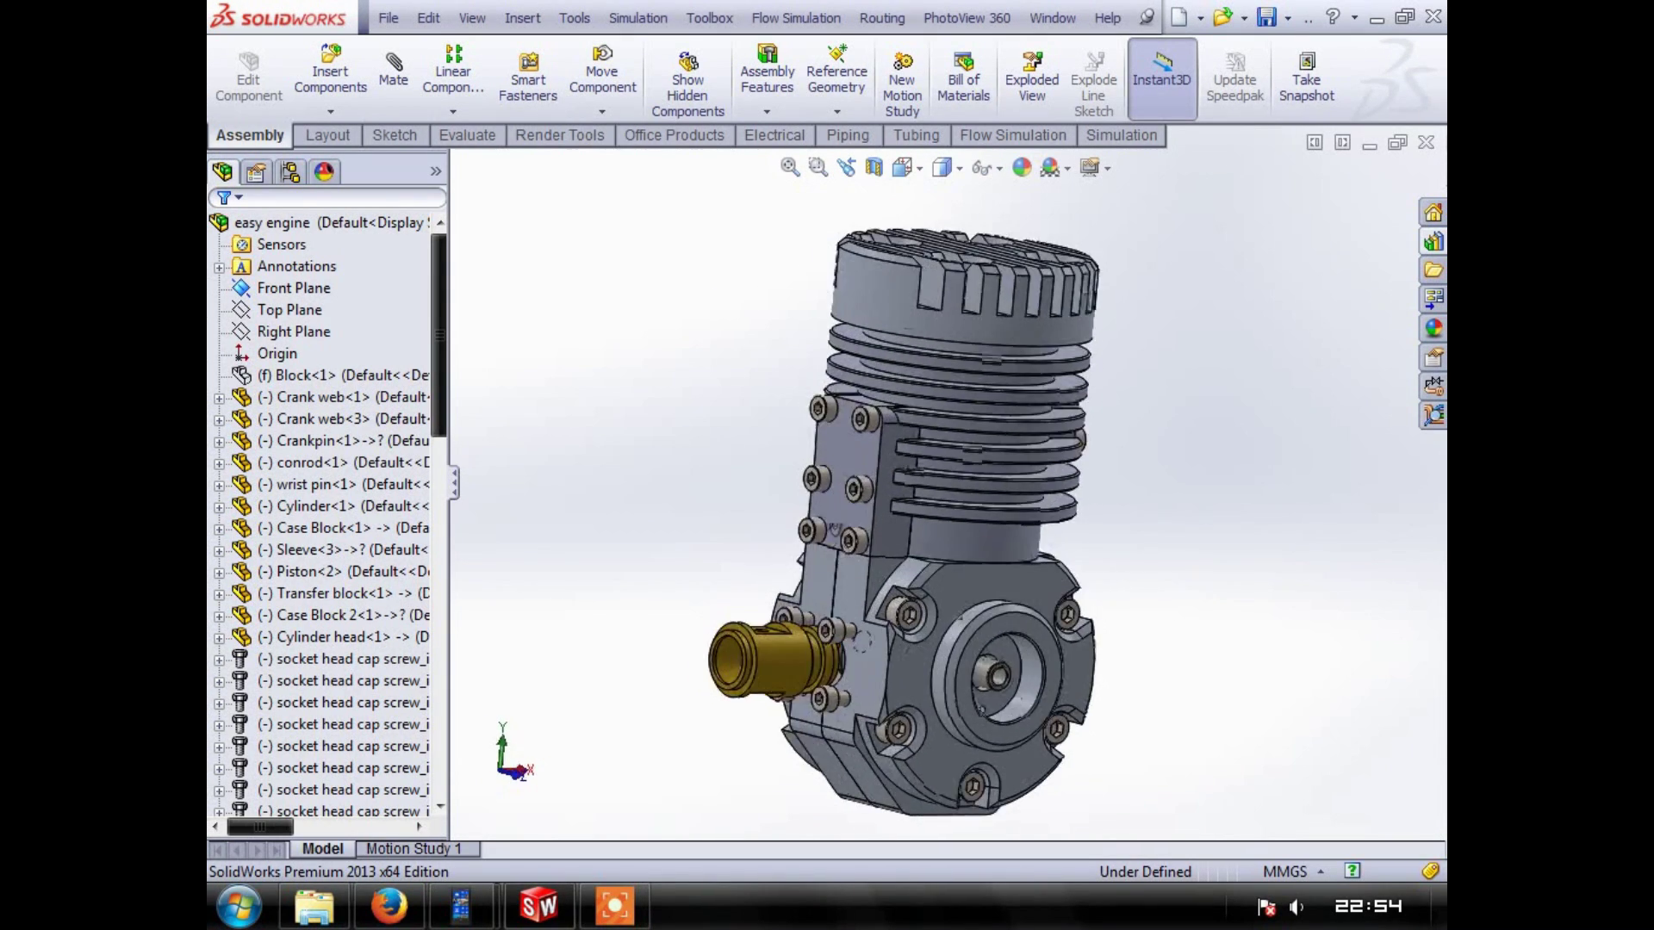
left_click_drag(835, 529, 894, 586)
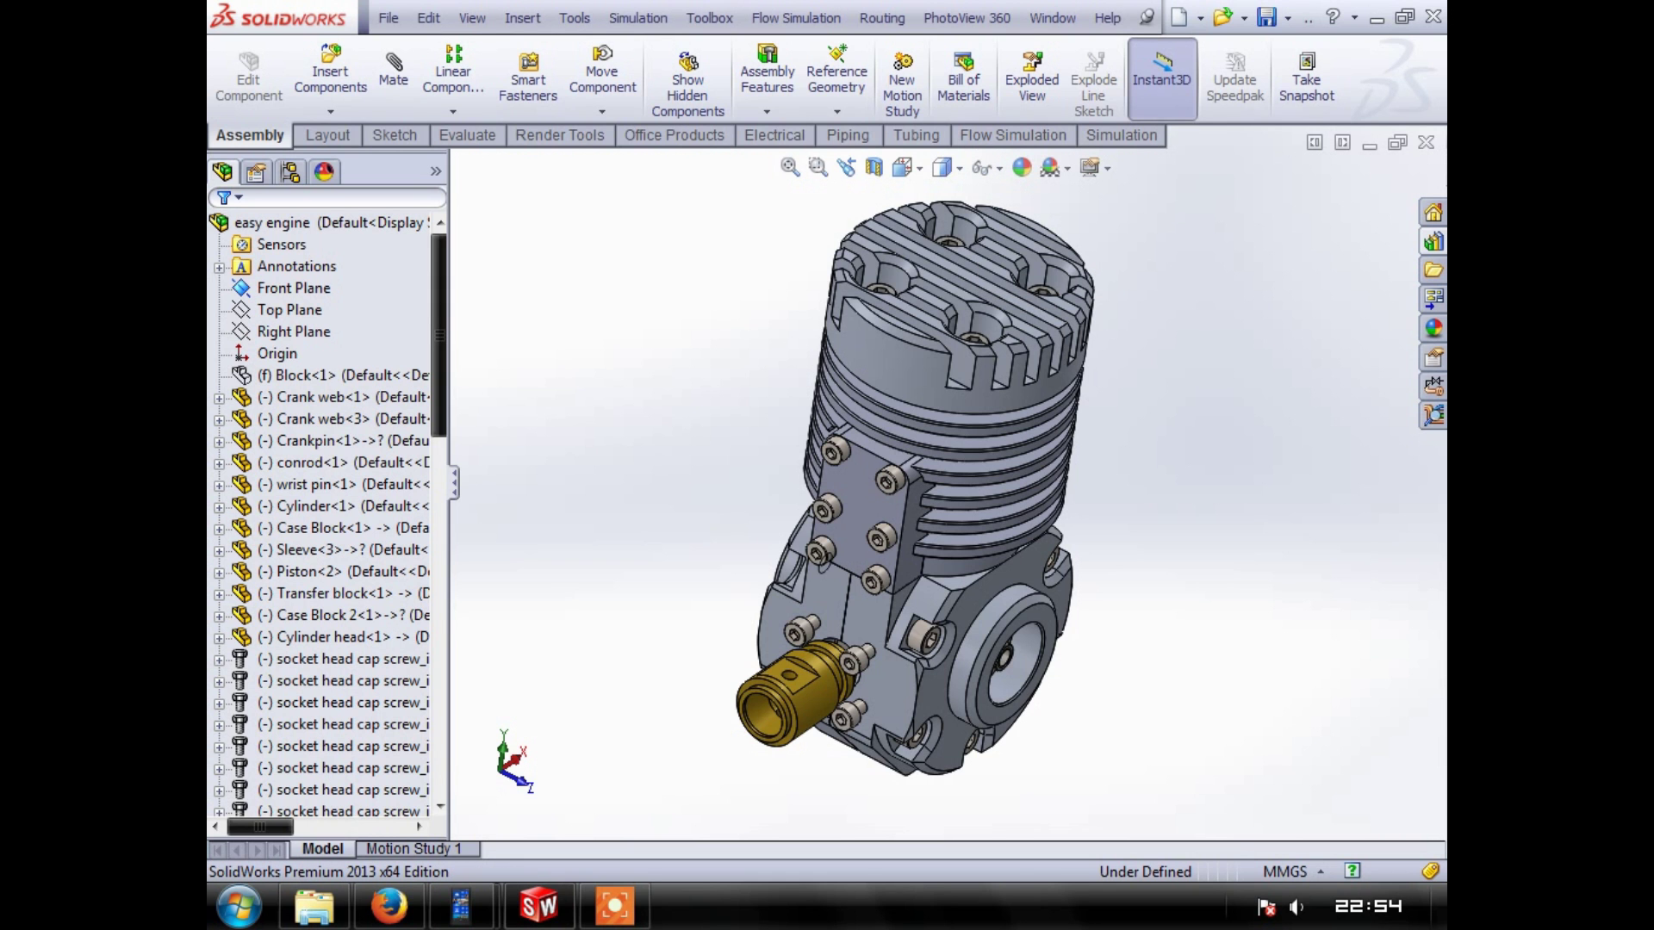
left_click_drag(861, 560, 1003, 460)
key("ctrl+7")
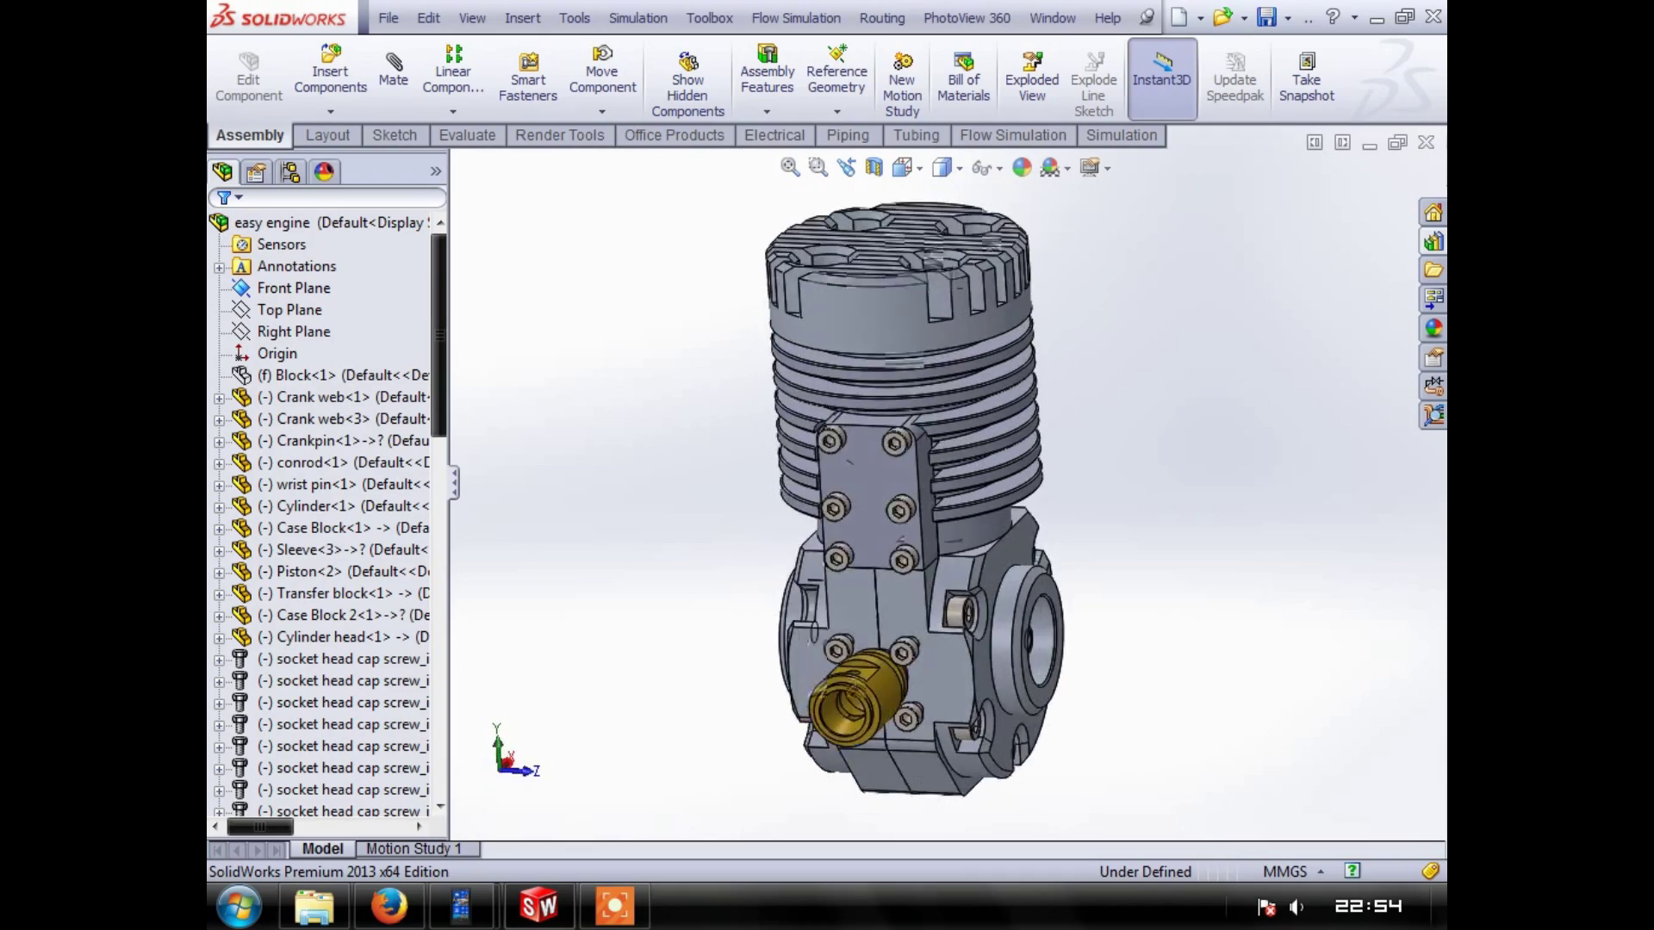
left_click_drag(1033, 517, 939, 491)
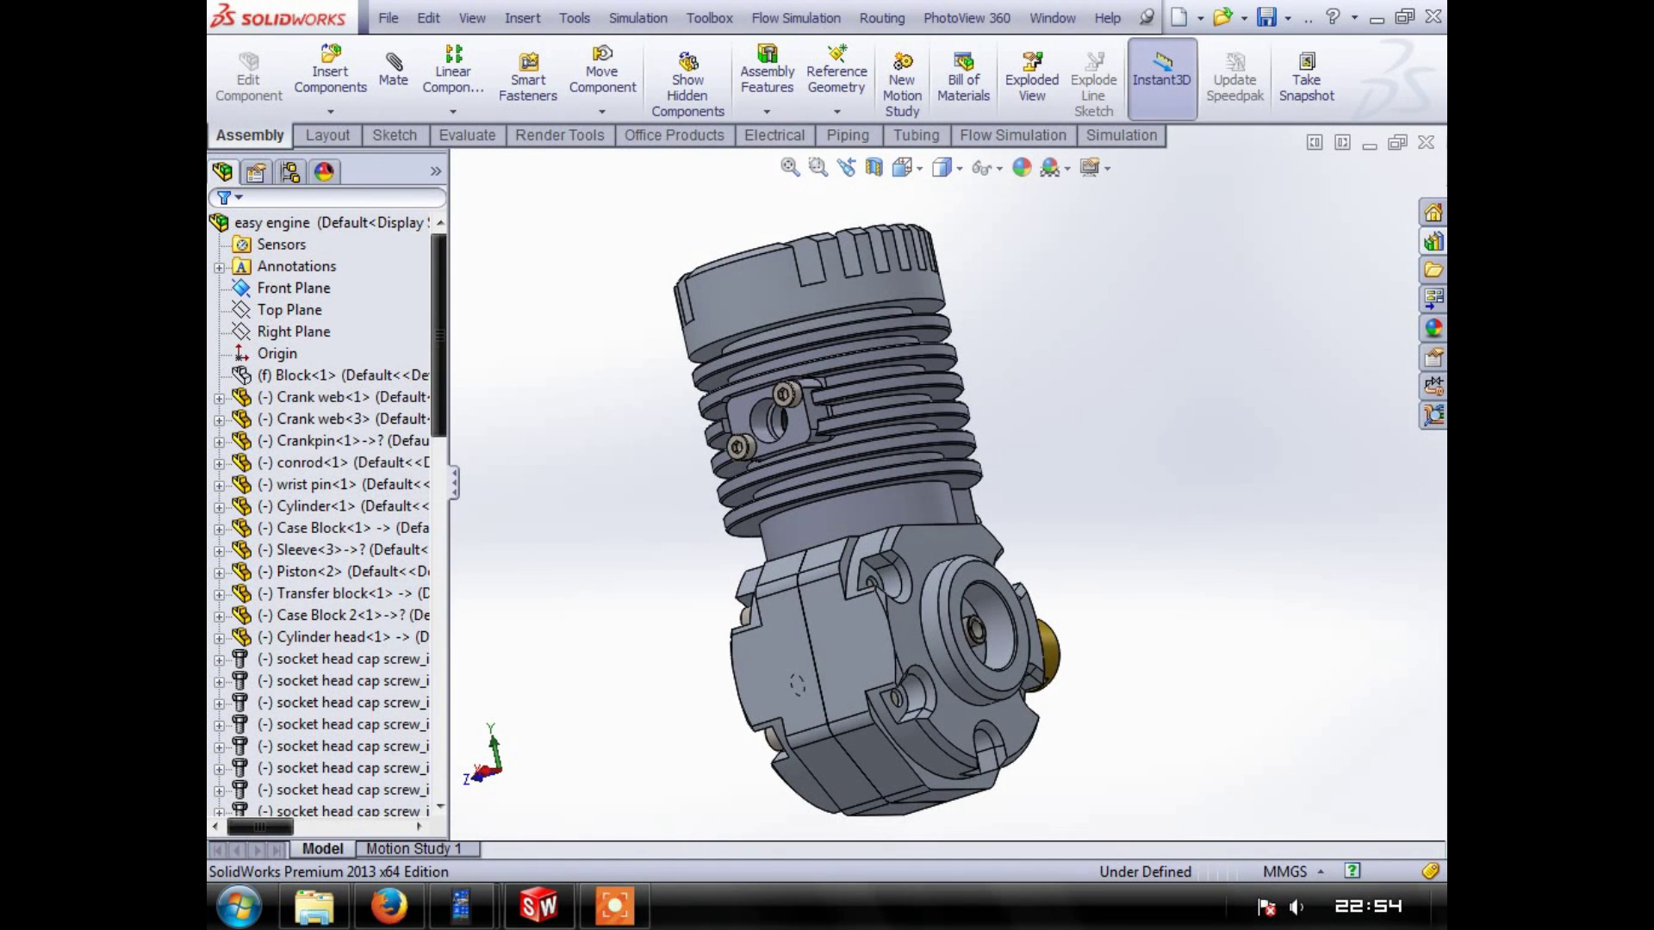
Examine the tilted engine from the brass intake fitting around the bearing housing to the bolted port
left_click(906, 168)
left_click(934, 229)
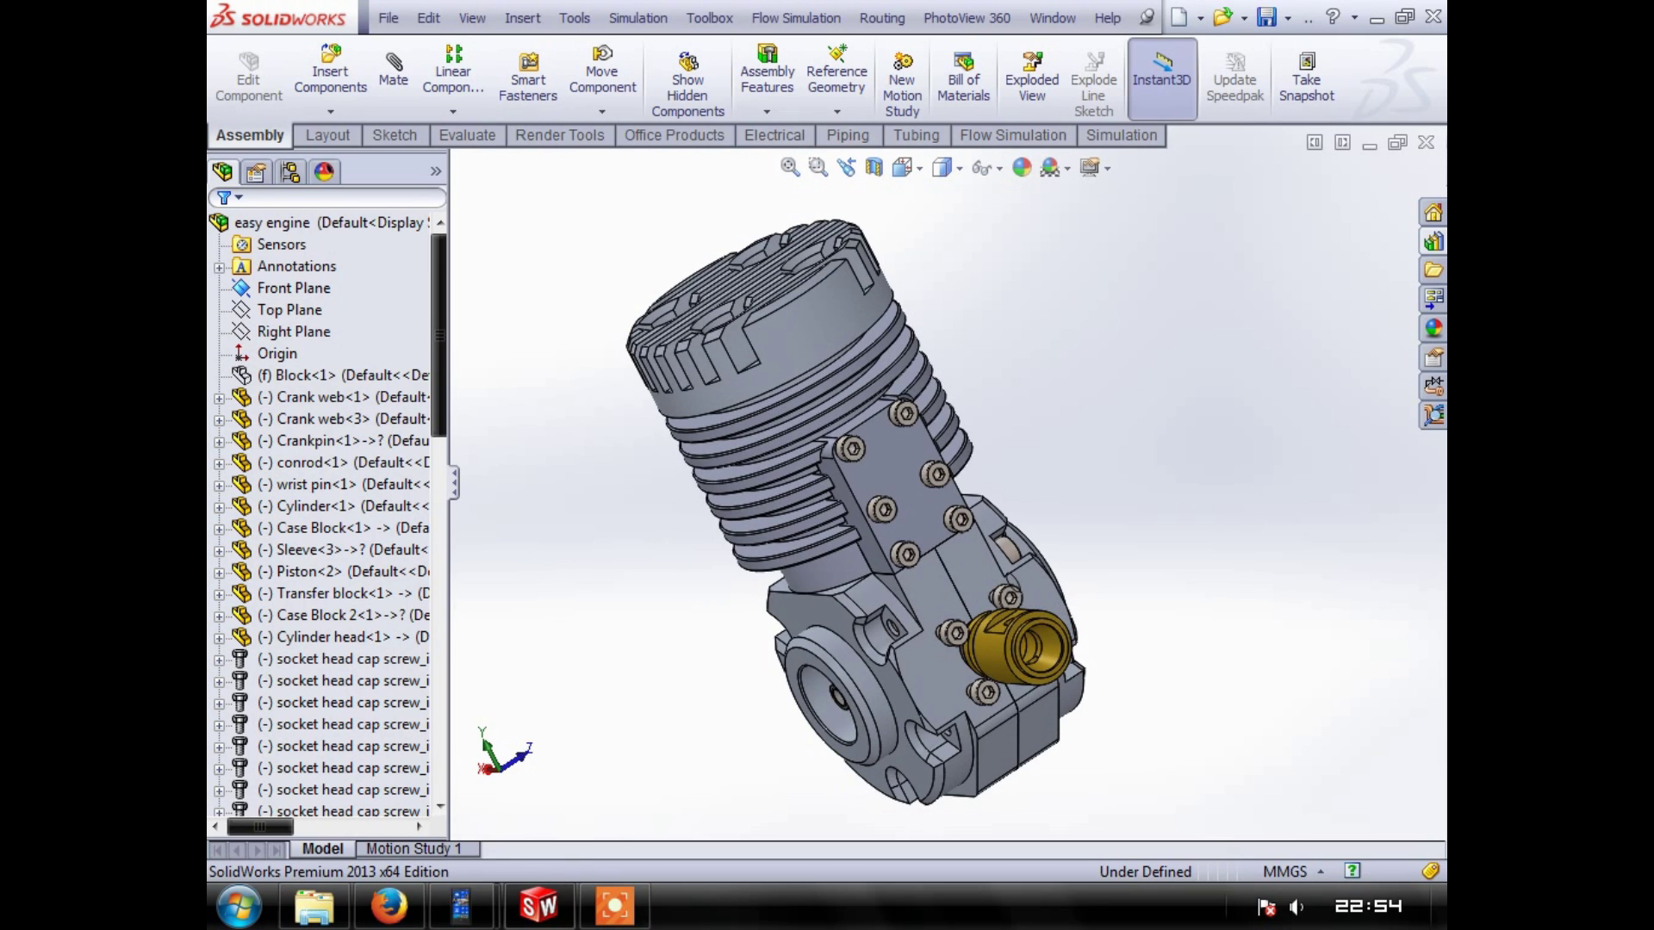
key("Left")
key("Left")
key("Left")
key("Left")
key("Left")
key("Left")
key("Left")
key("Left")
key("Left")
key("Left")
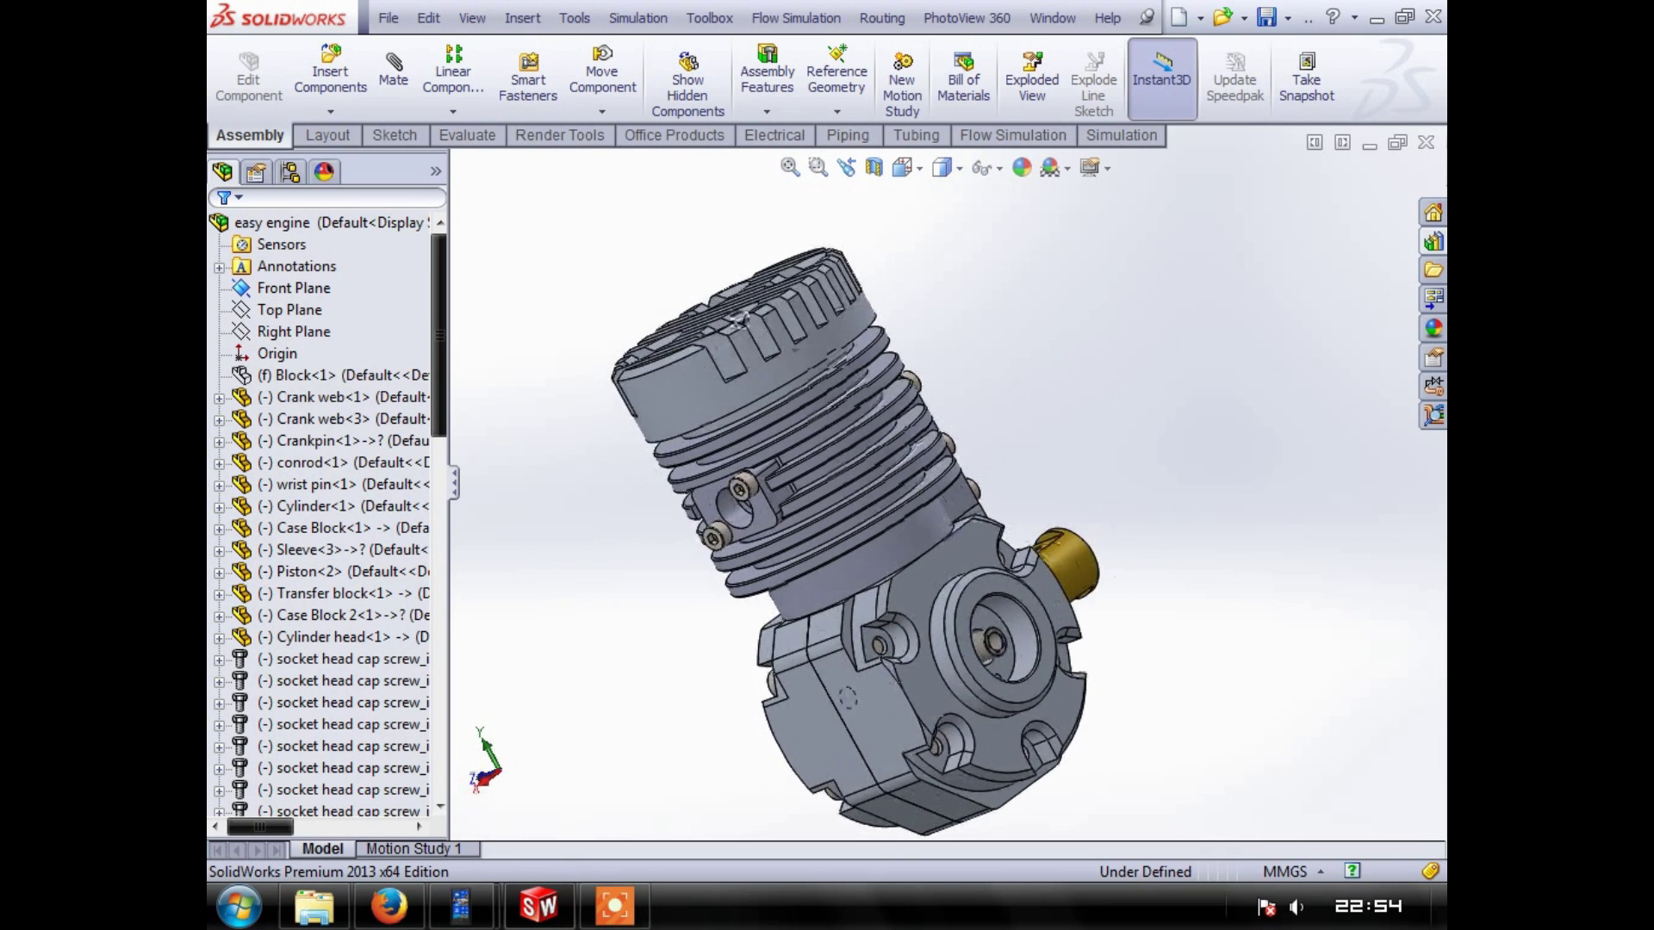
Examine the crankcase cover with its screws from the side and the cylinder head from above
key("Right")
key("Right")
key("Right")
key("Right")
key("Right")
key("Right")
key("Right")
key("Right")
key("Right")
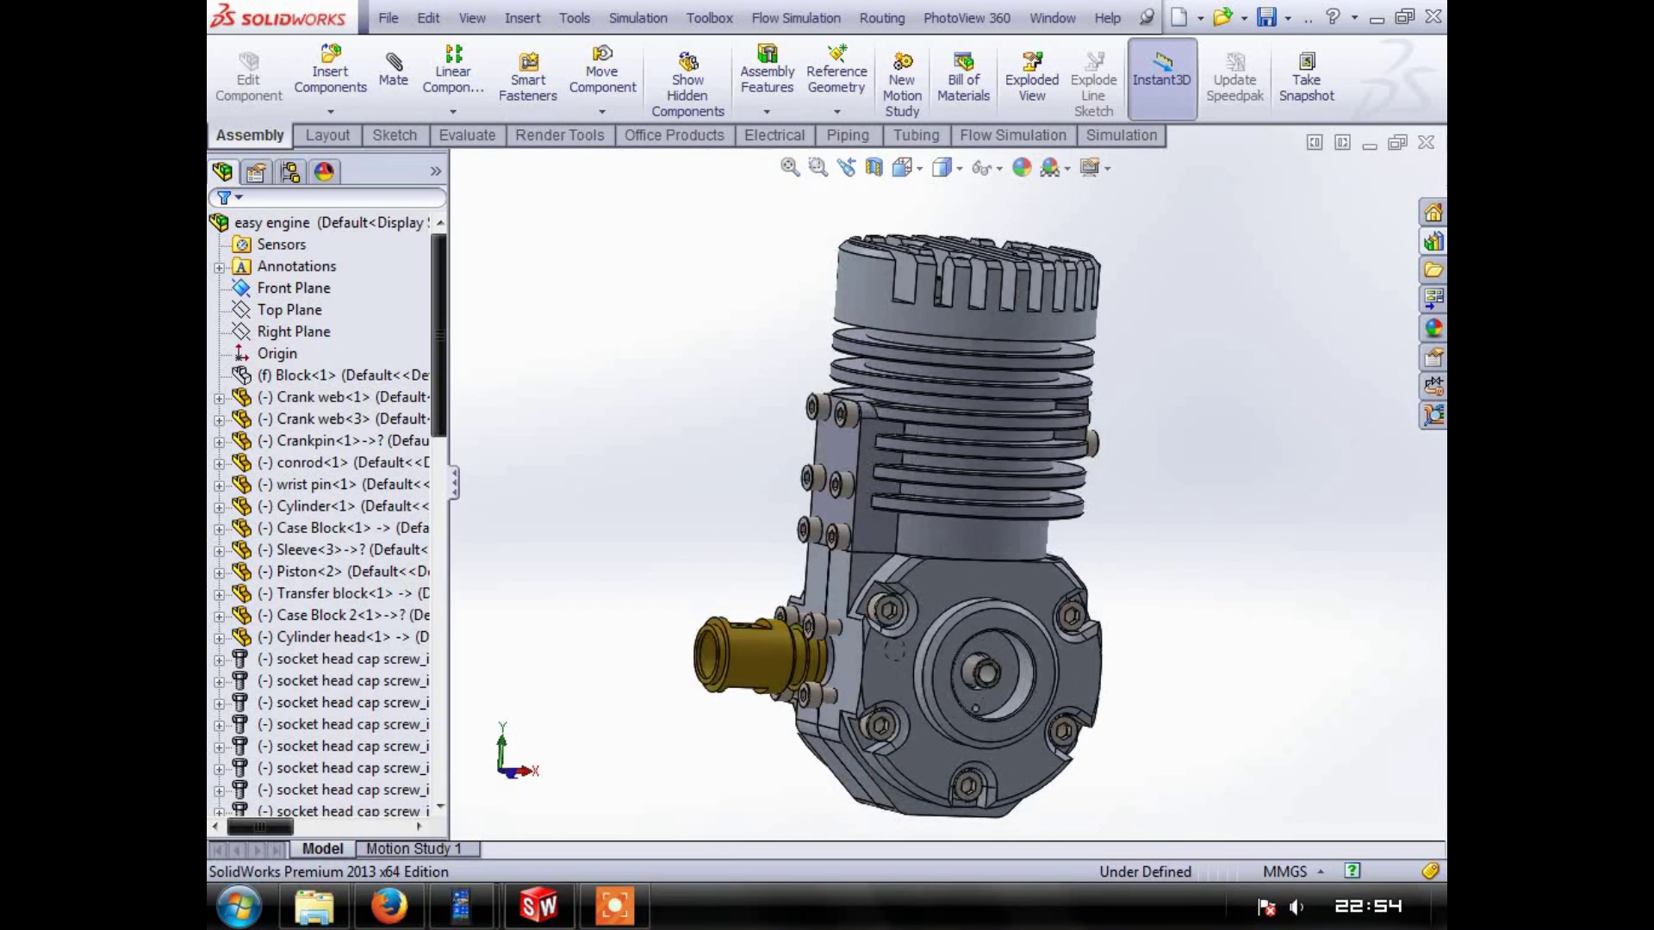
key("Down")
key("Down")
key("Right")
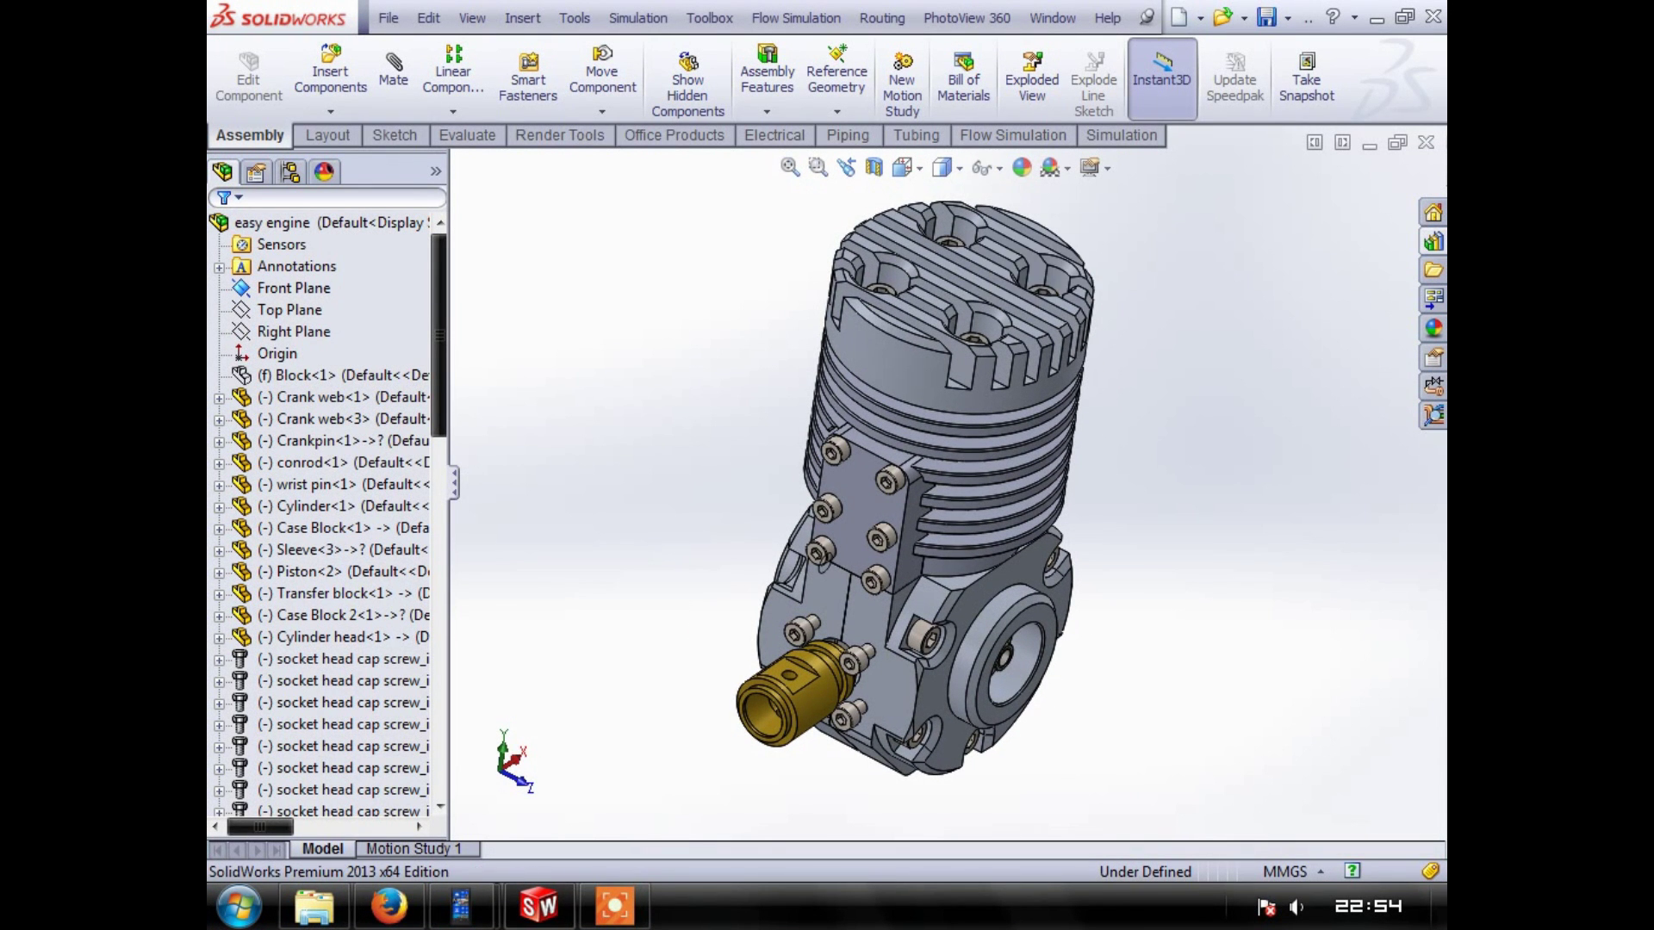
Examine the complete engine once more from all sides, including the bearing housings and the cylinder port
key("ctrl+3")
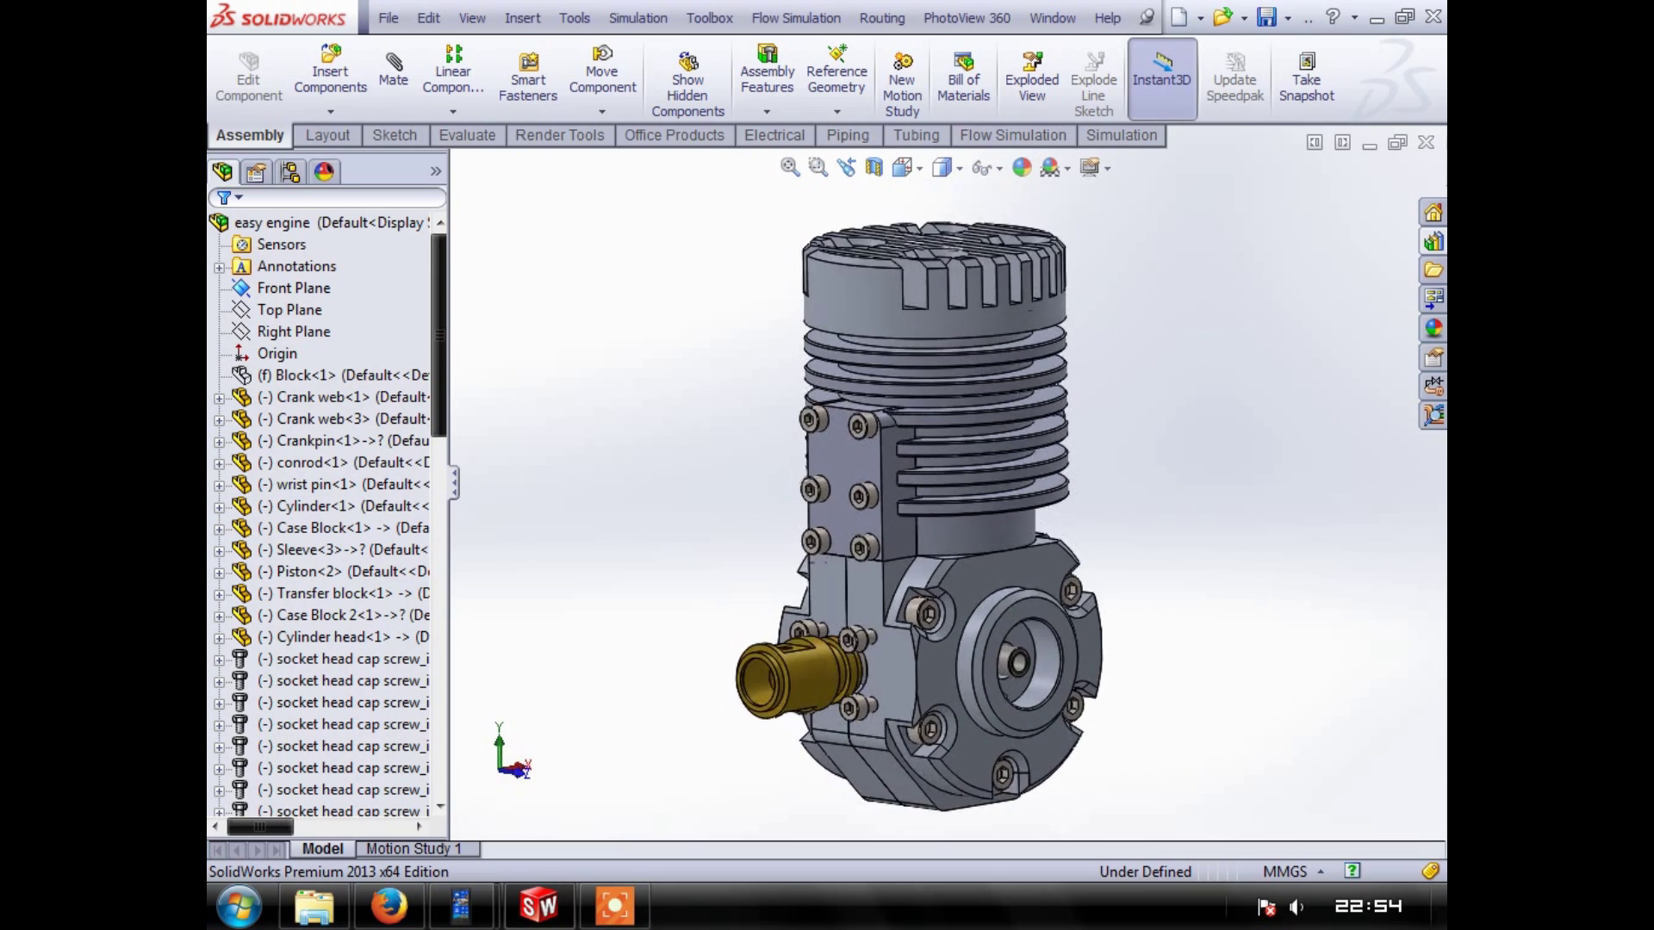
left_click_drag(1111, 491, 939, 668)
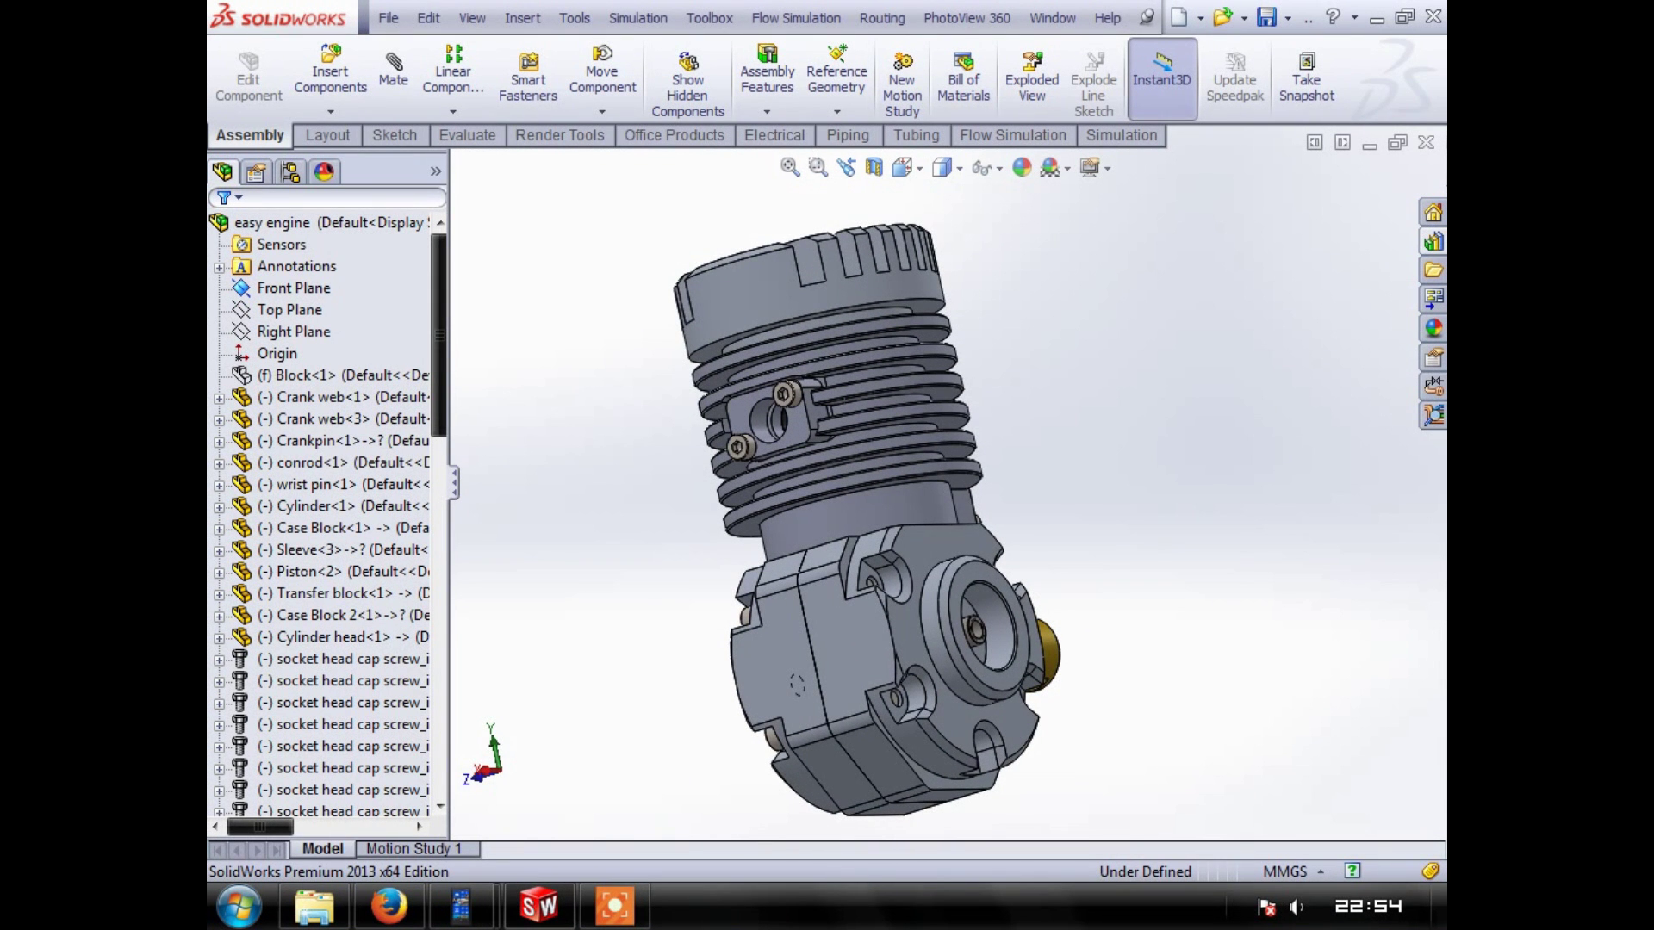
left_click(906, 168)
left_click(901, 260)
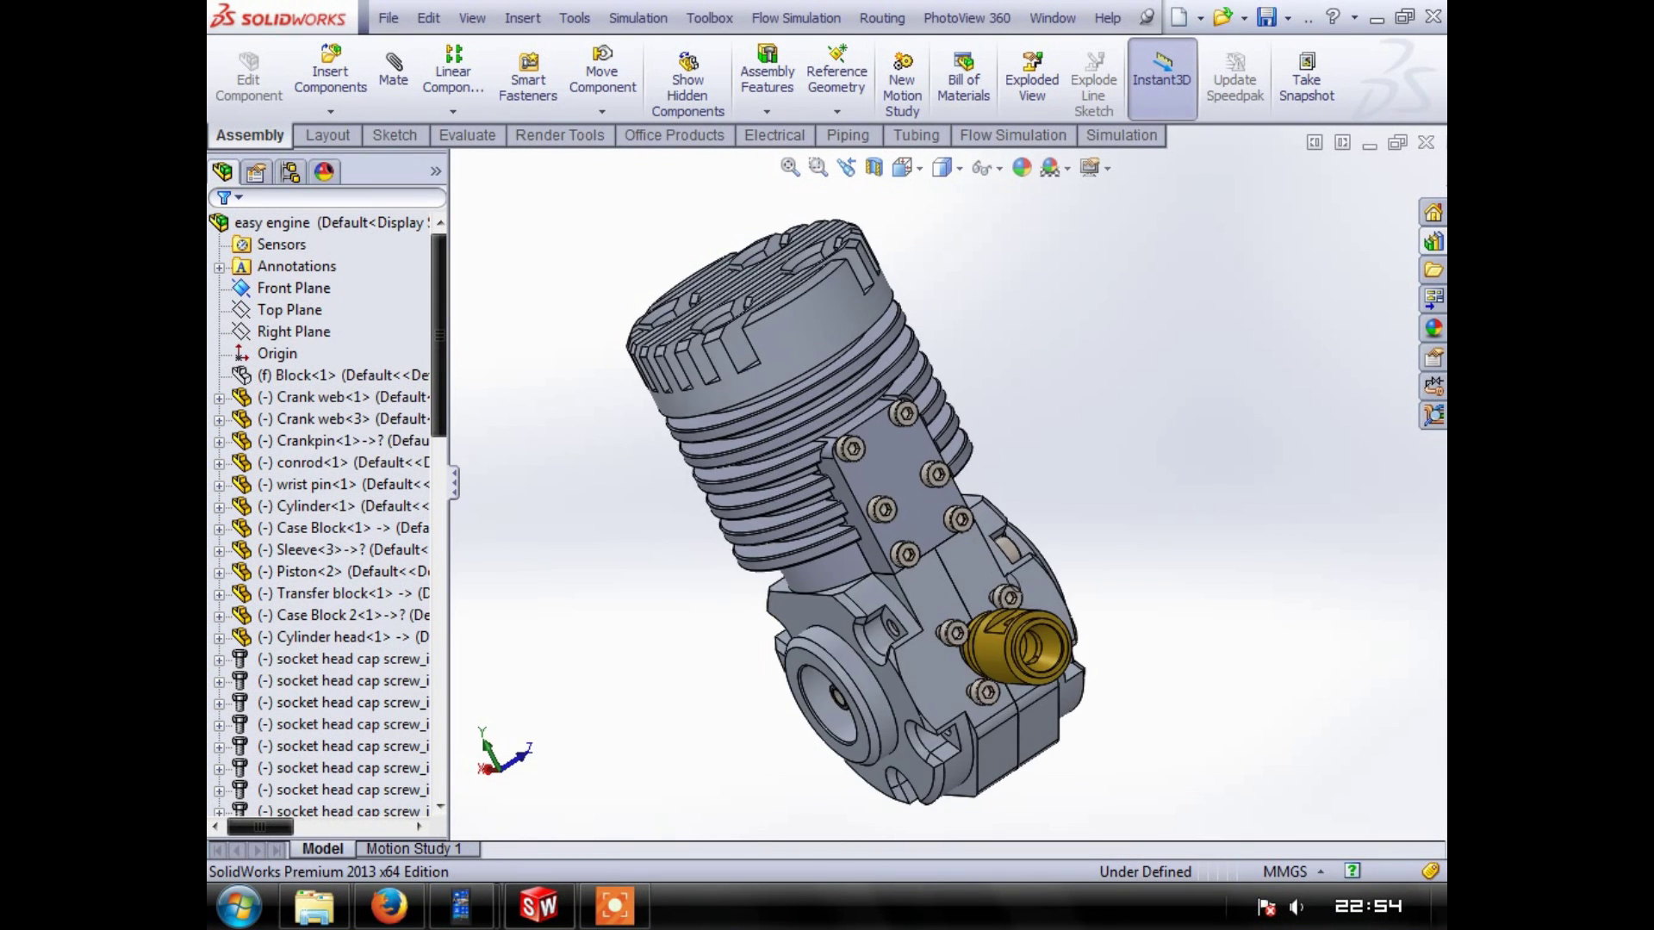
left_click_drag(775, 694, 1017, 640)
left_click_drag(837, 700, 993, 732)
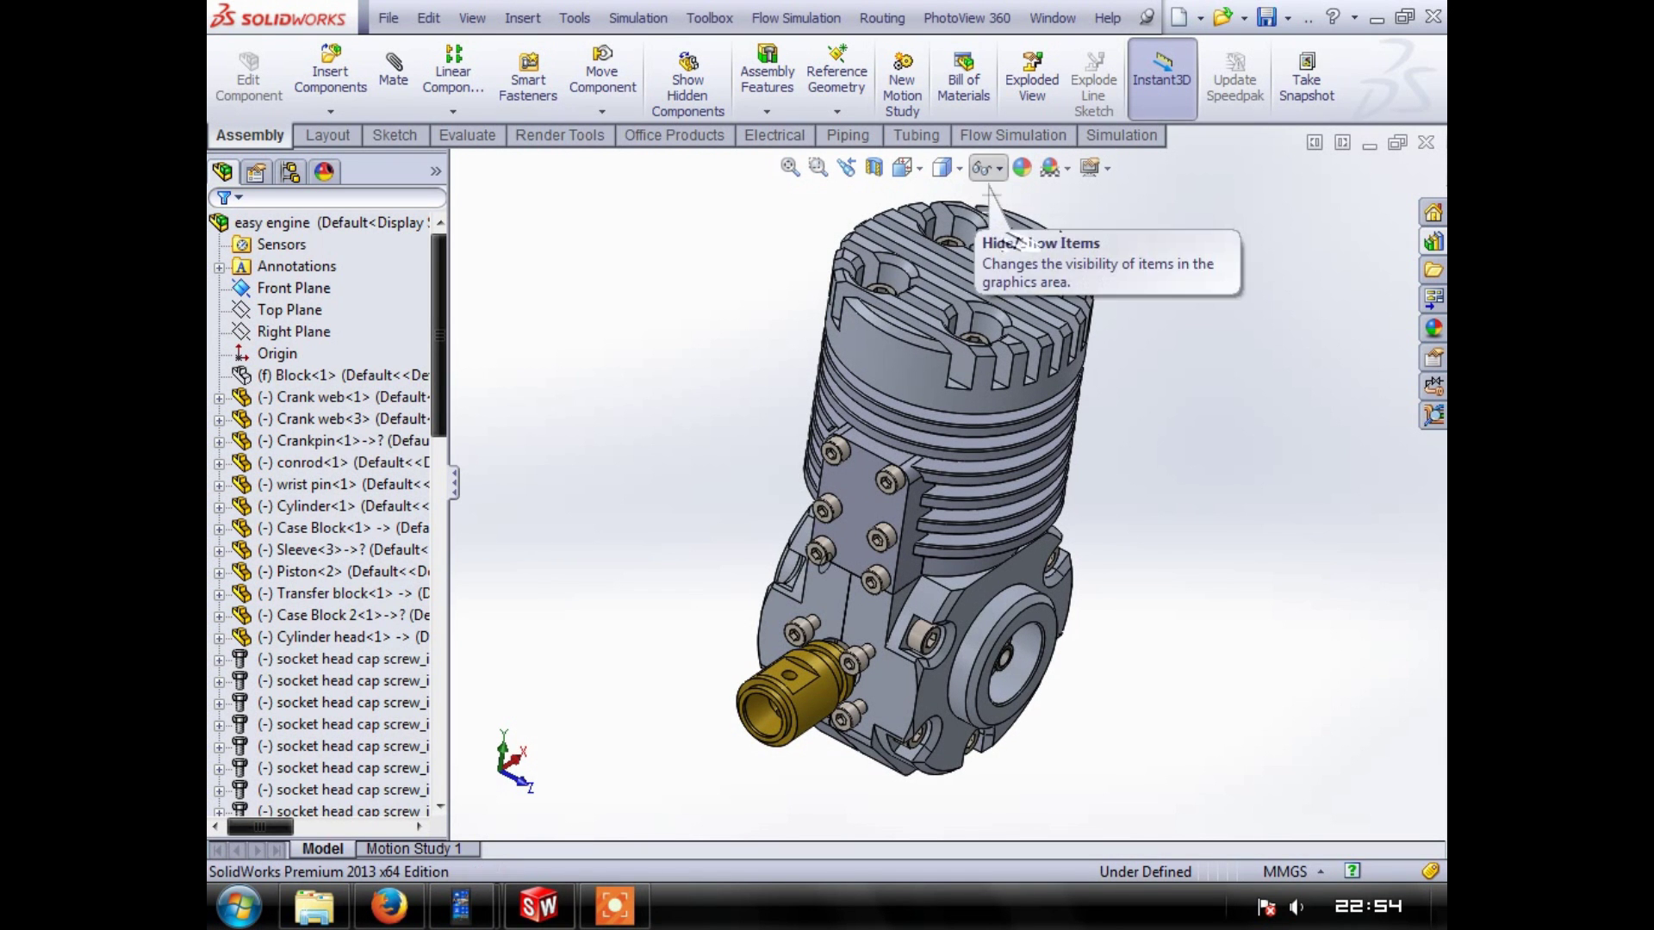
left_click_drag(797, 689, 482, 639)
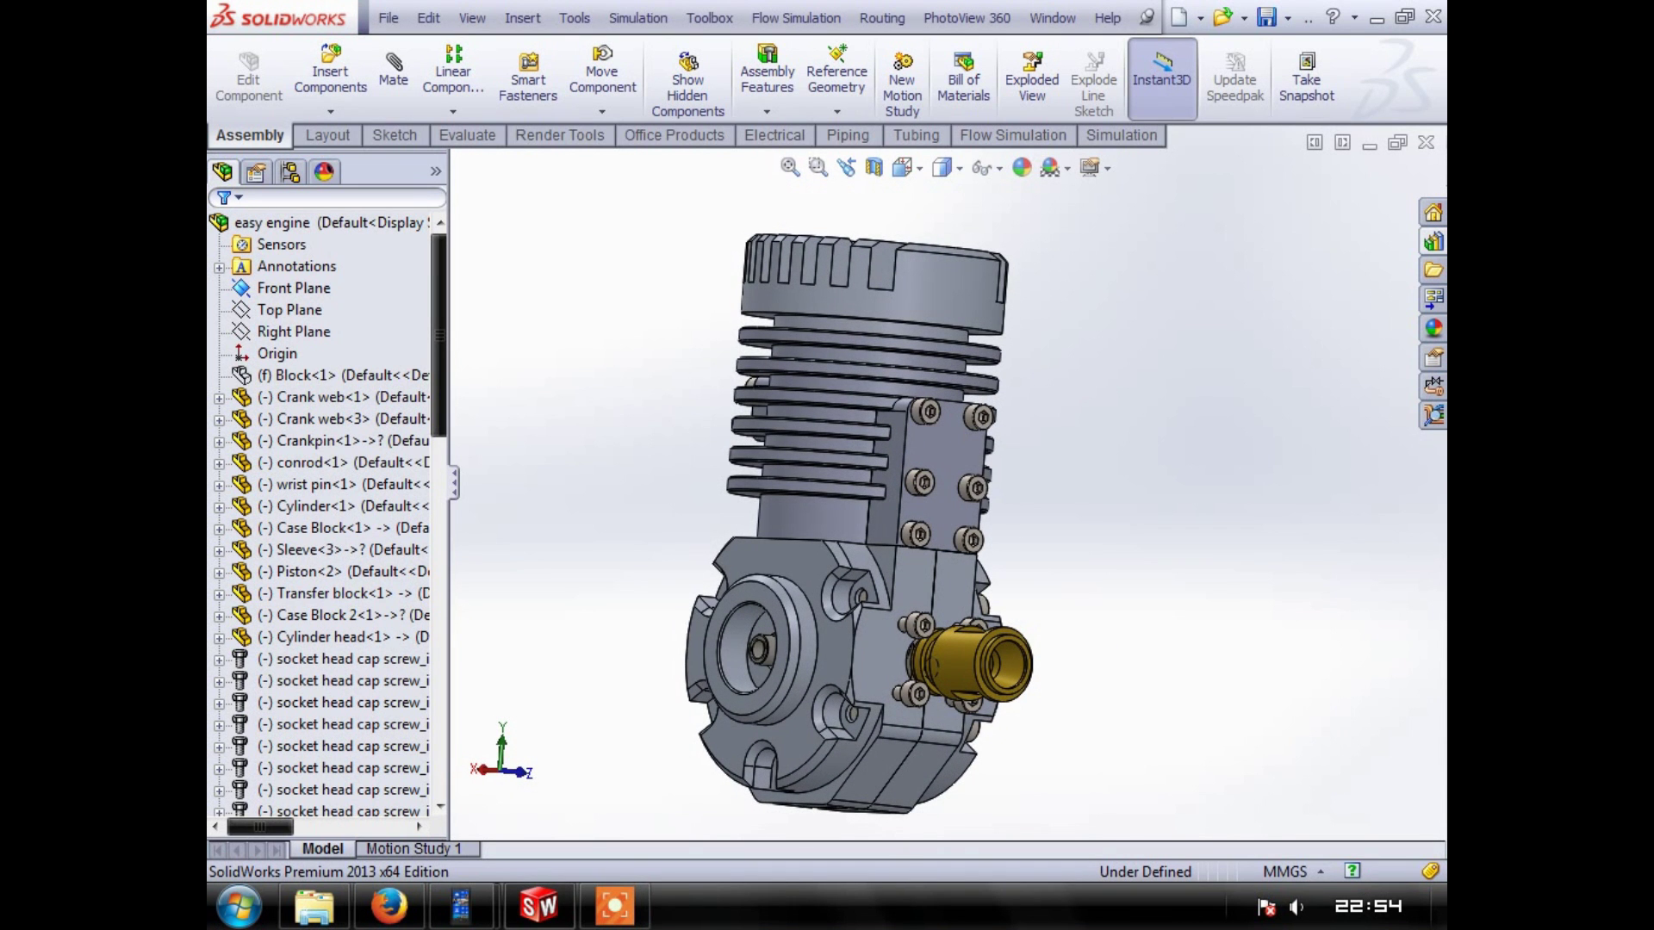
left_click_drag(759, 648, 974, 631)
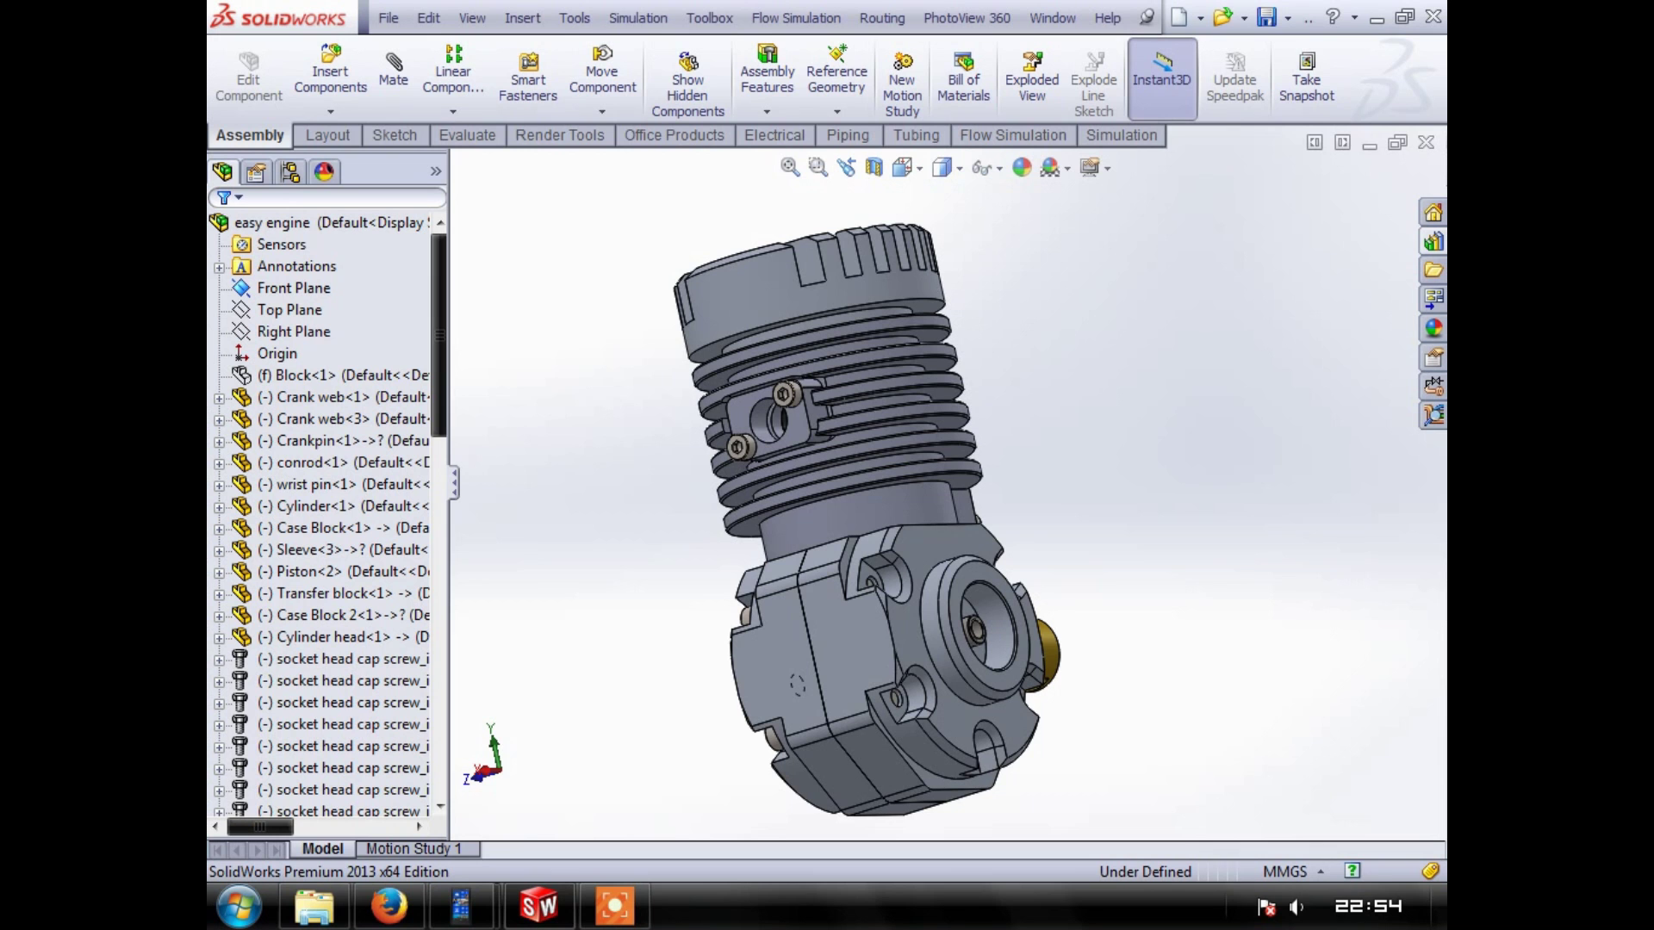
Examine the cylinder head from above and the transfer block side with the brass fitting facing the viewer
left_click(906, 168)
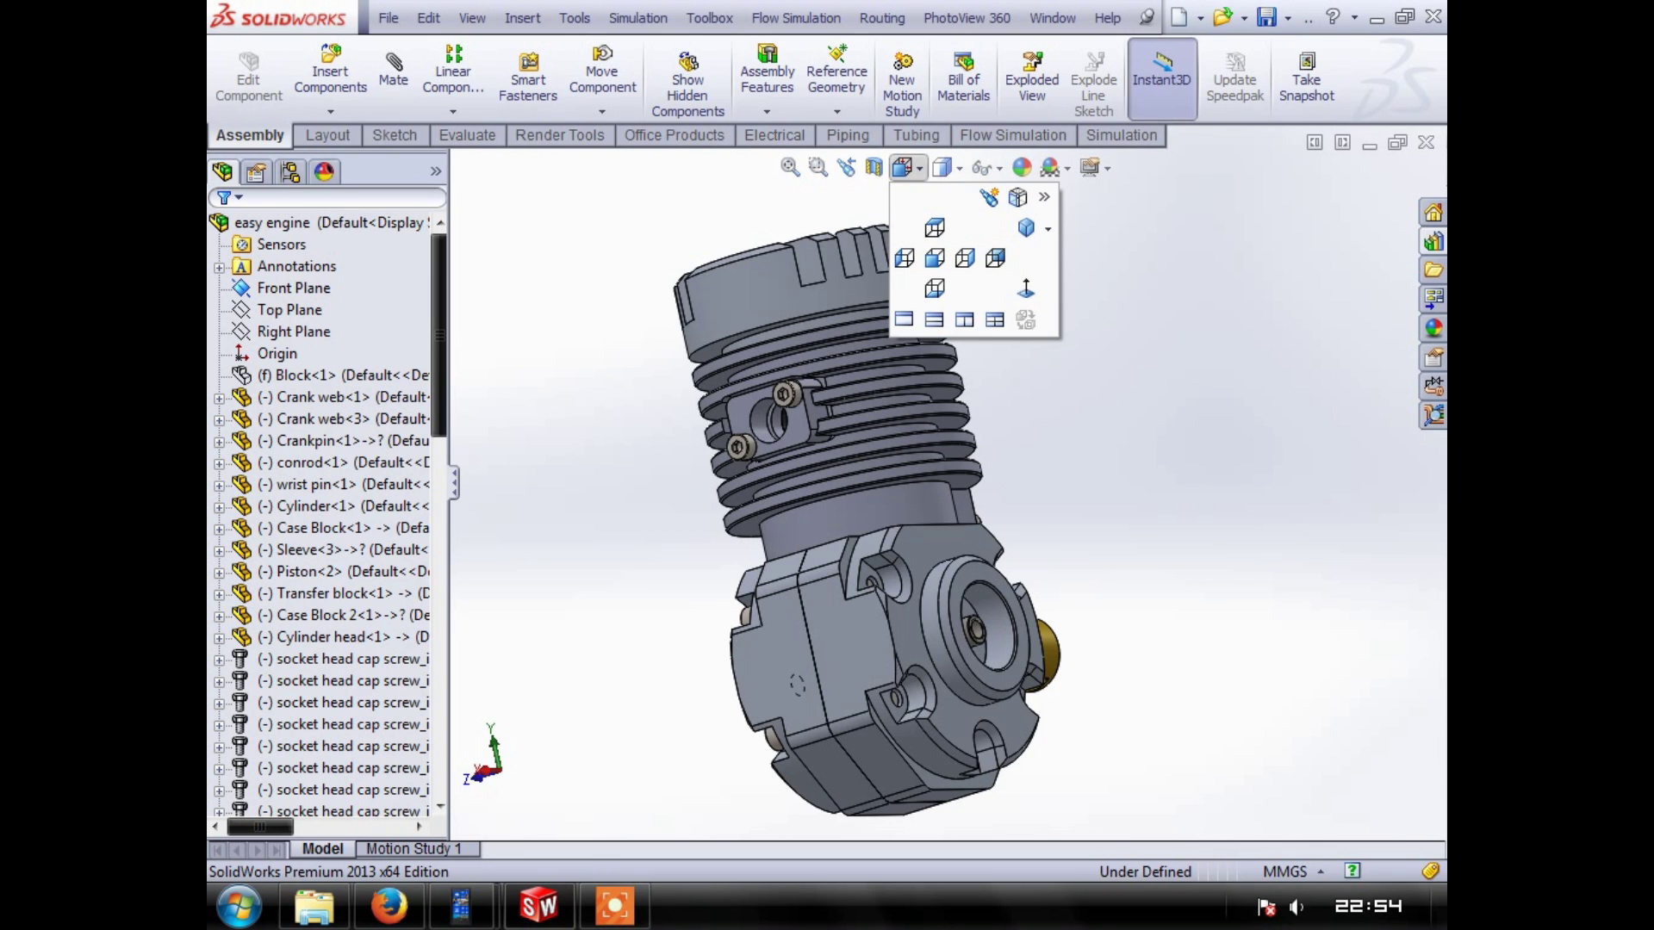
left_click(1025, 229)
left_click_drag(836, 693, 1258, 682)
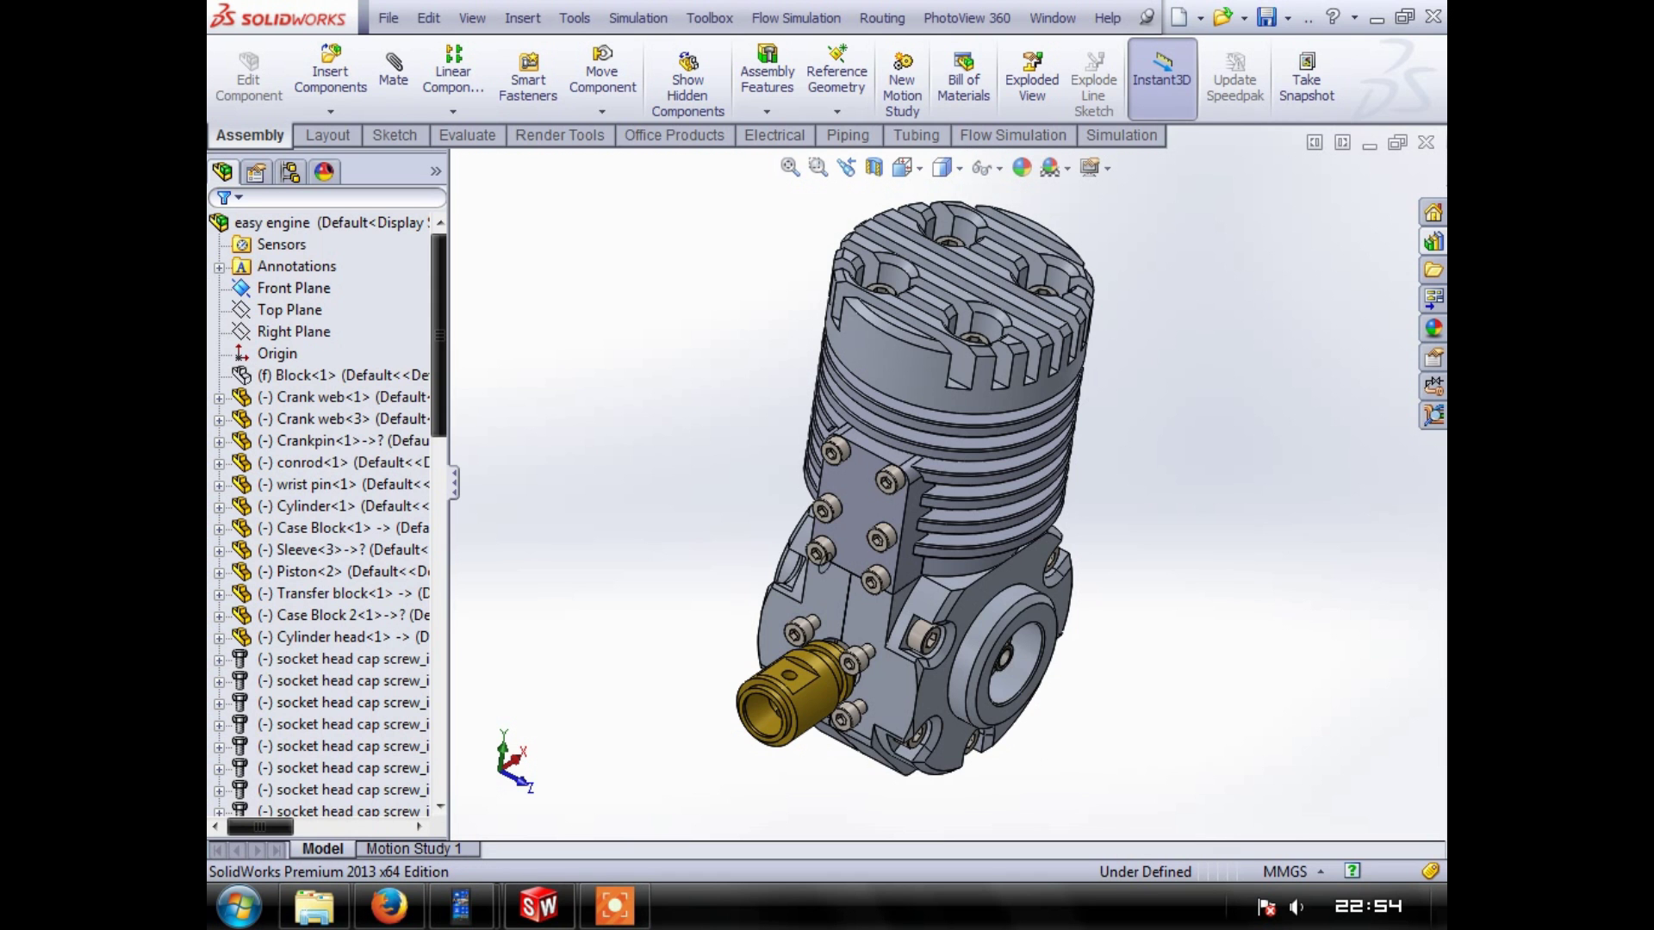
left_click_drag(1154, 603, 1235, 522)
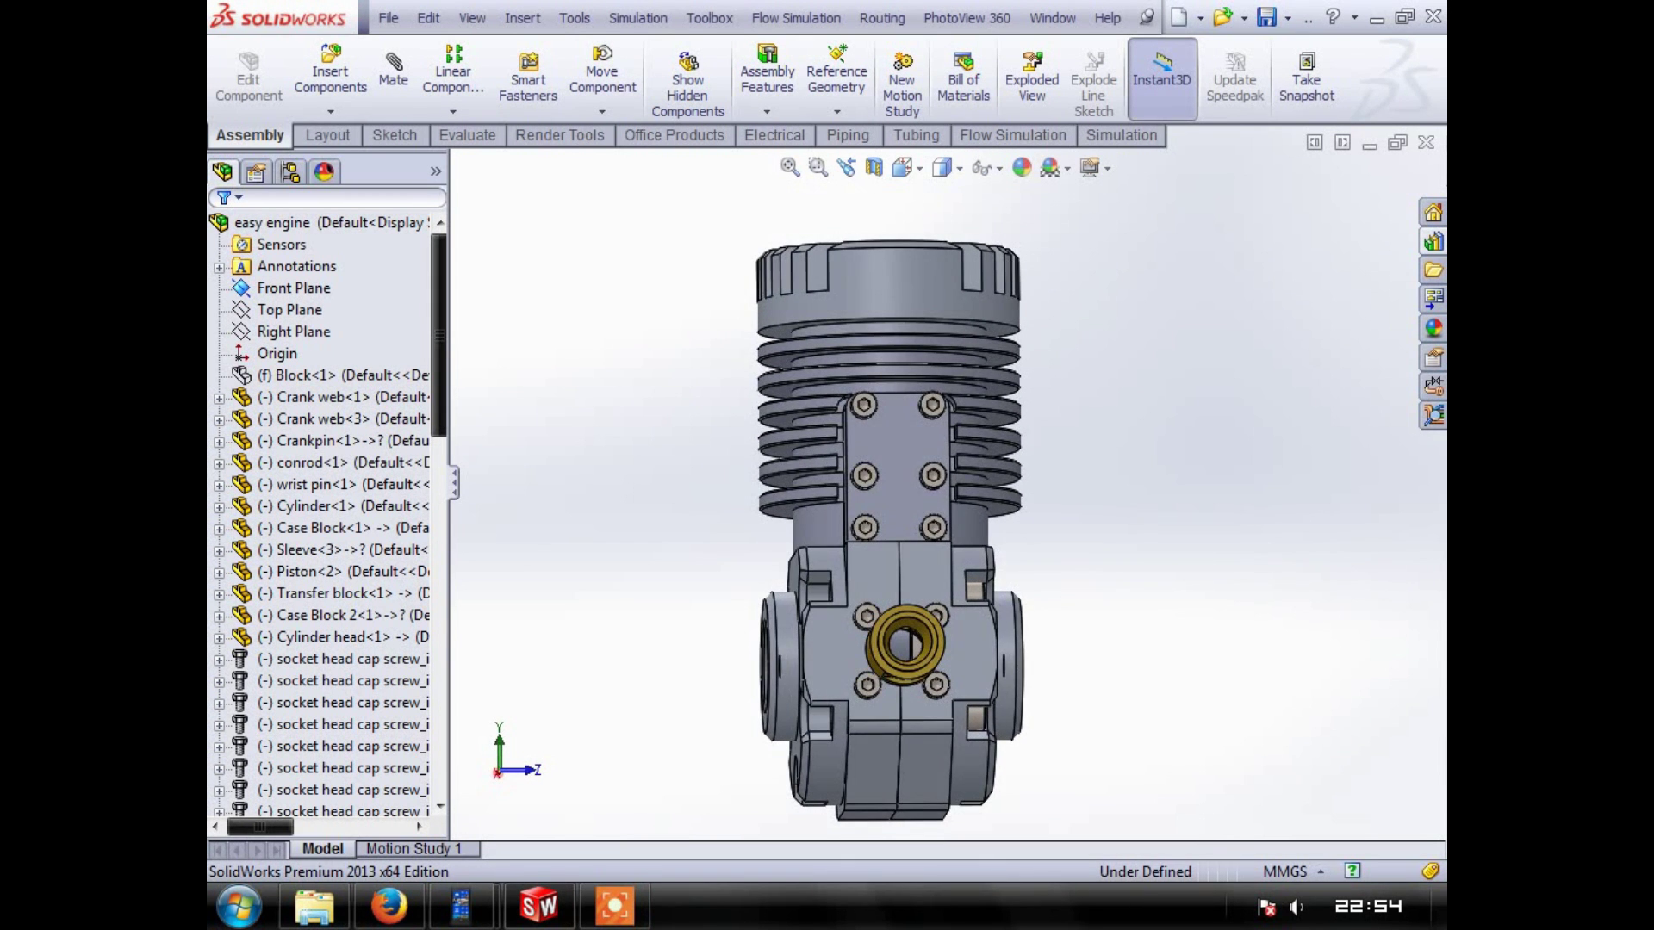
key("ctrl+7")
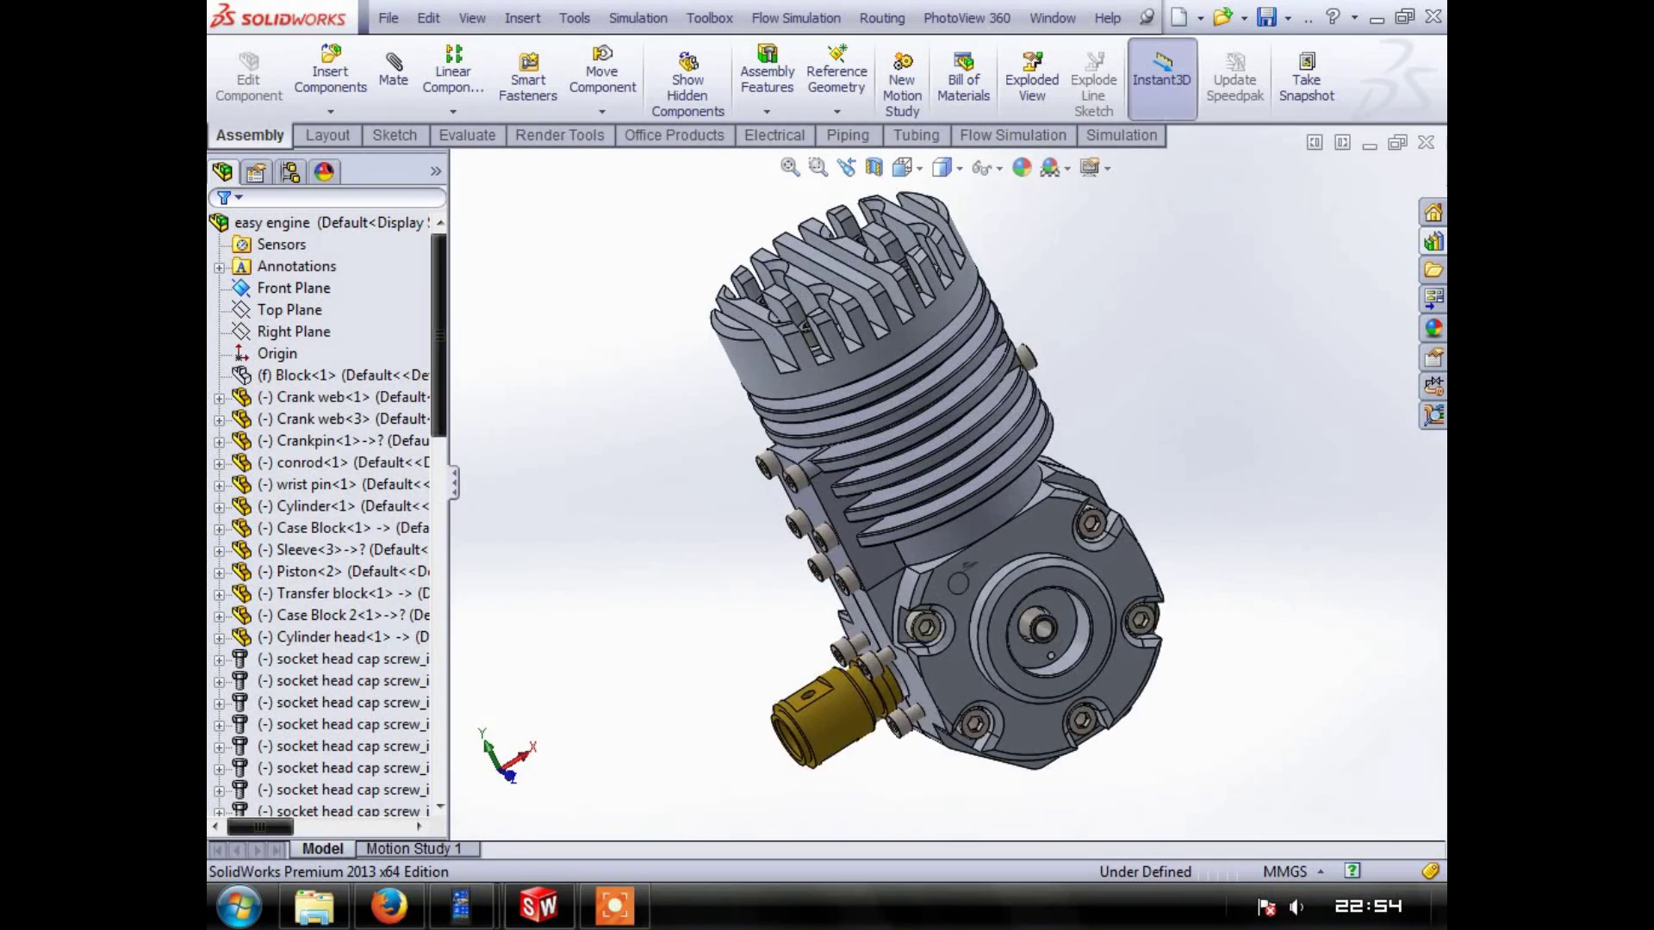
Show the engine in the standard Top view
left_click_drag(959, 583, 814, 699)
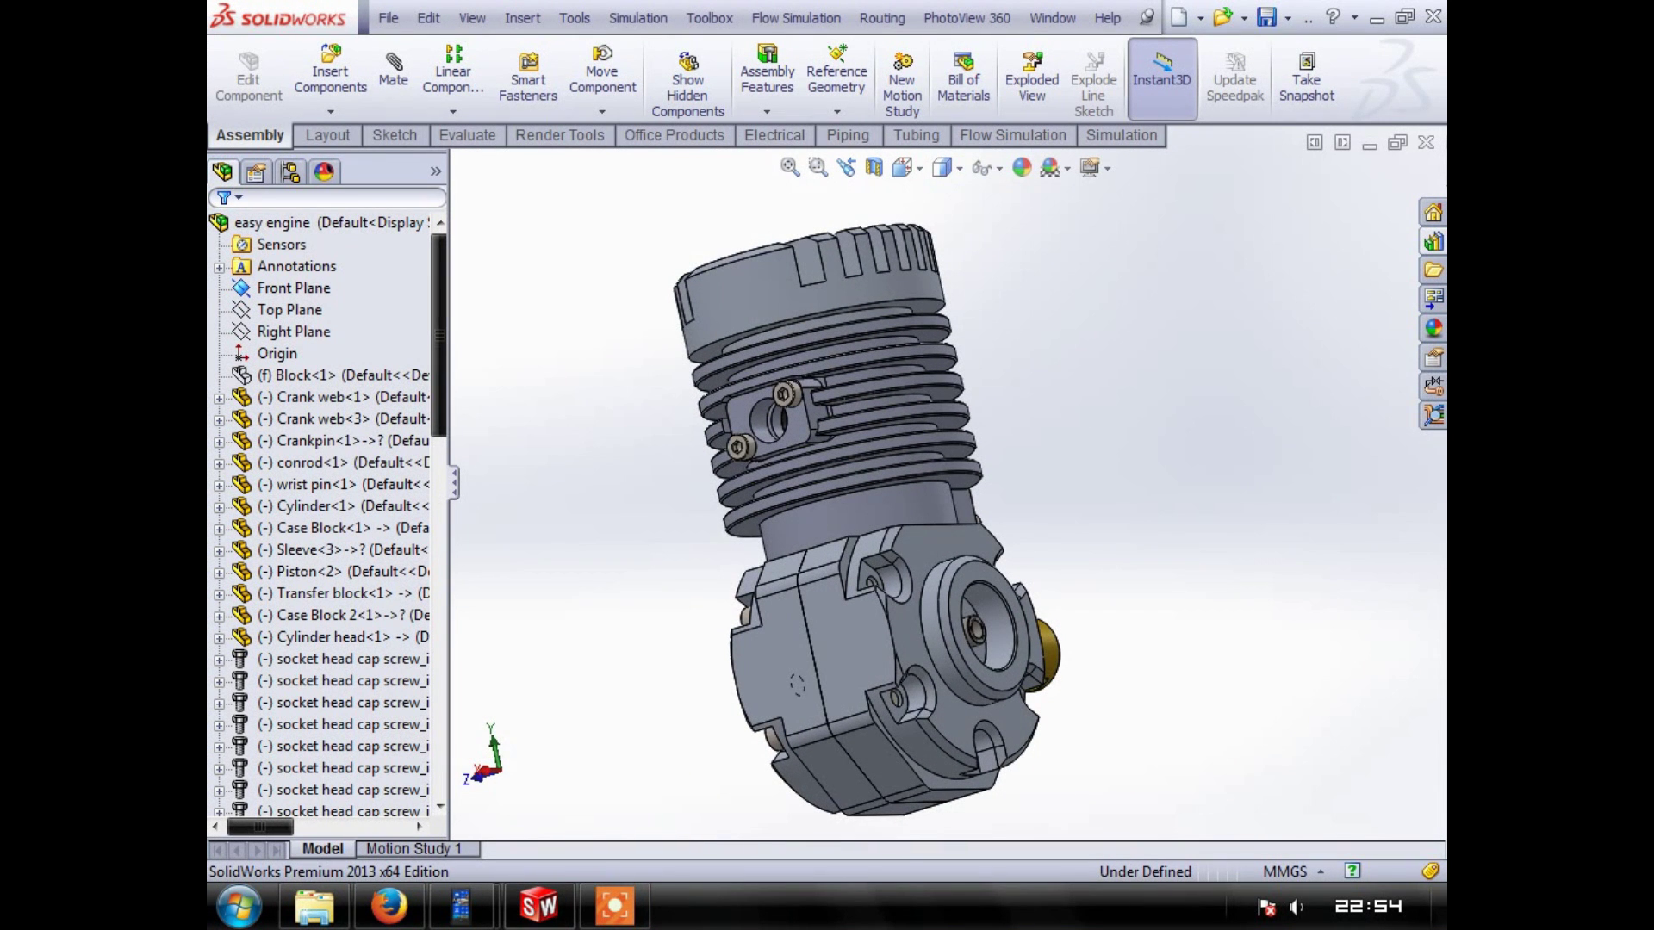
left_click(903, 167)
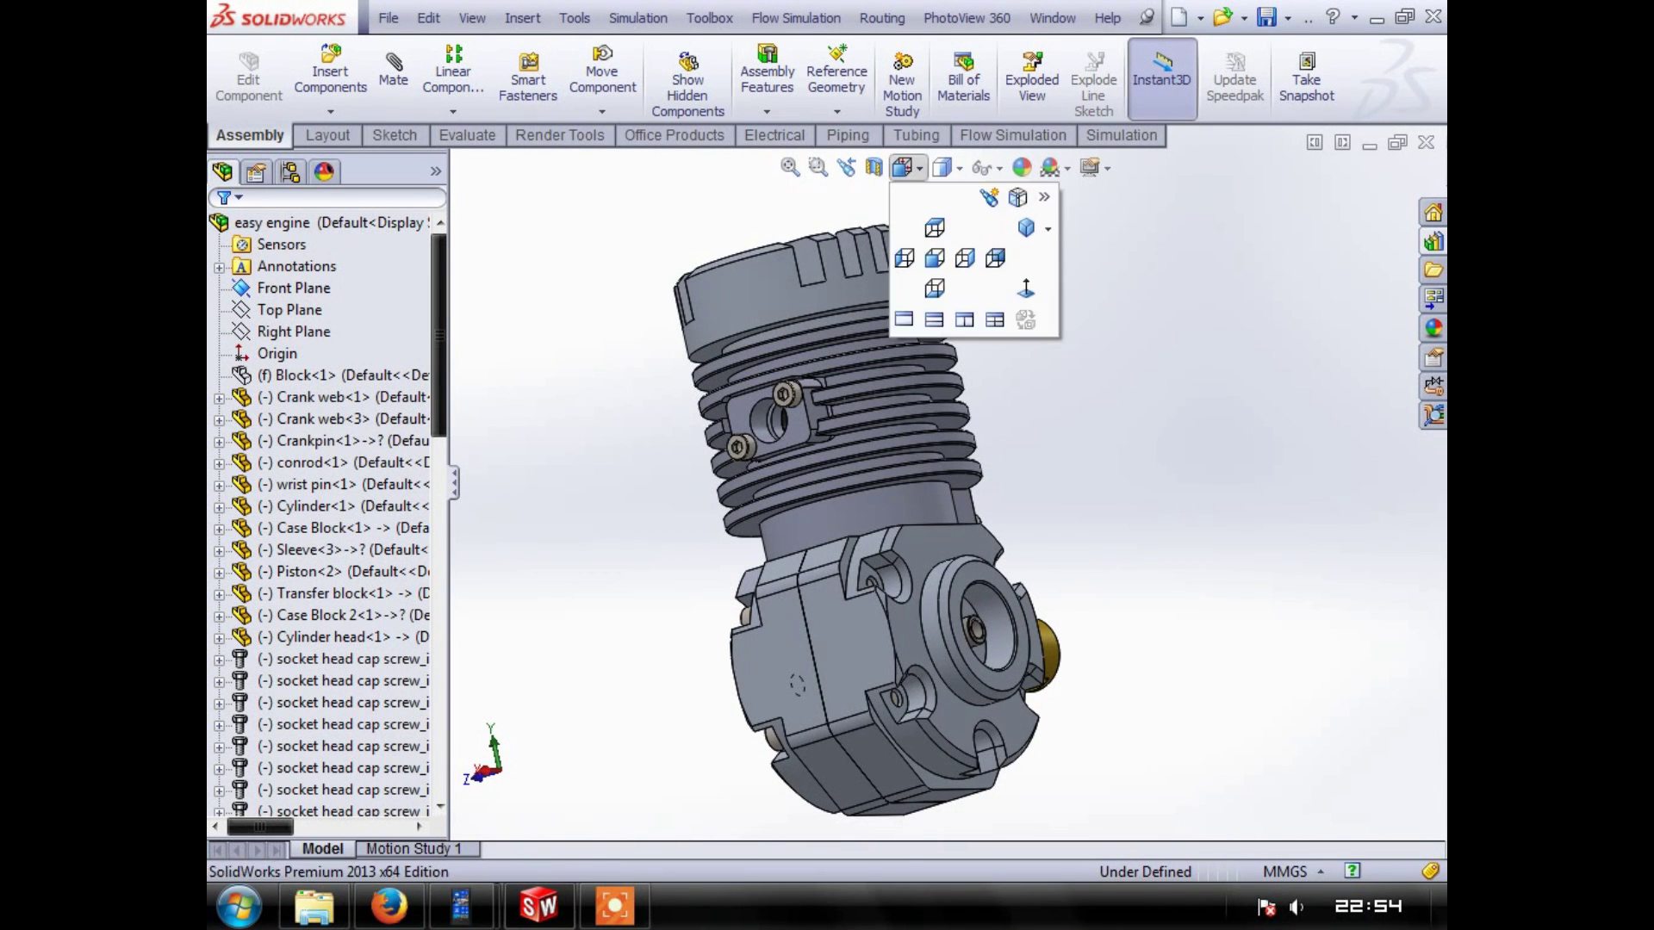
left_click(935, 228)
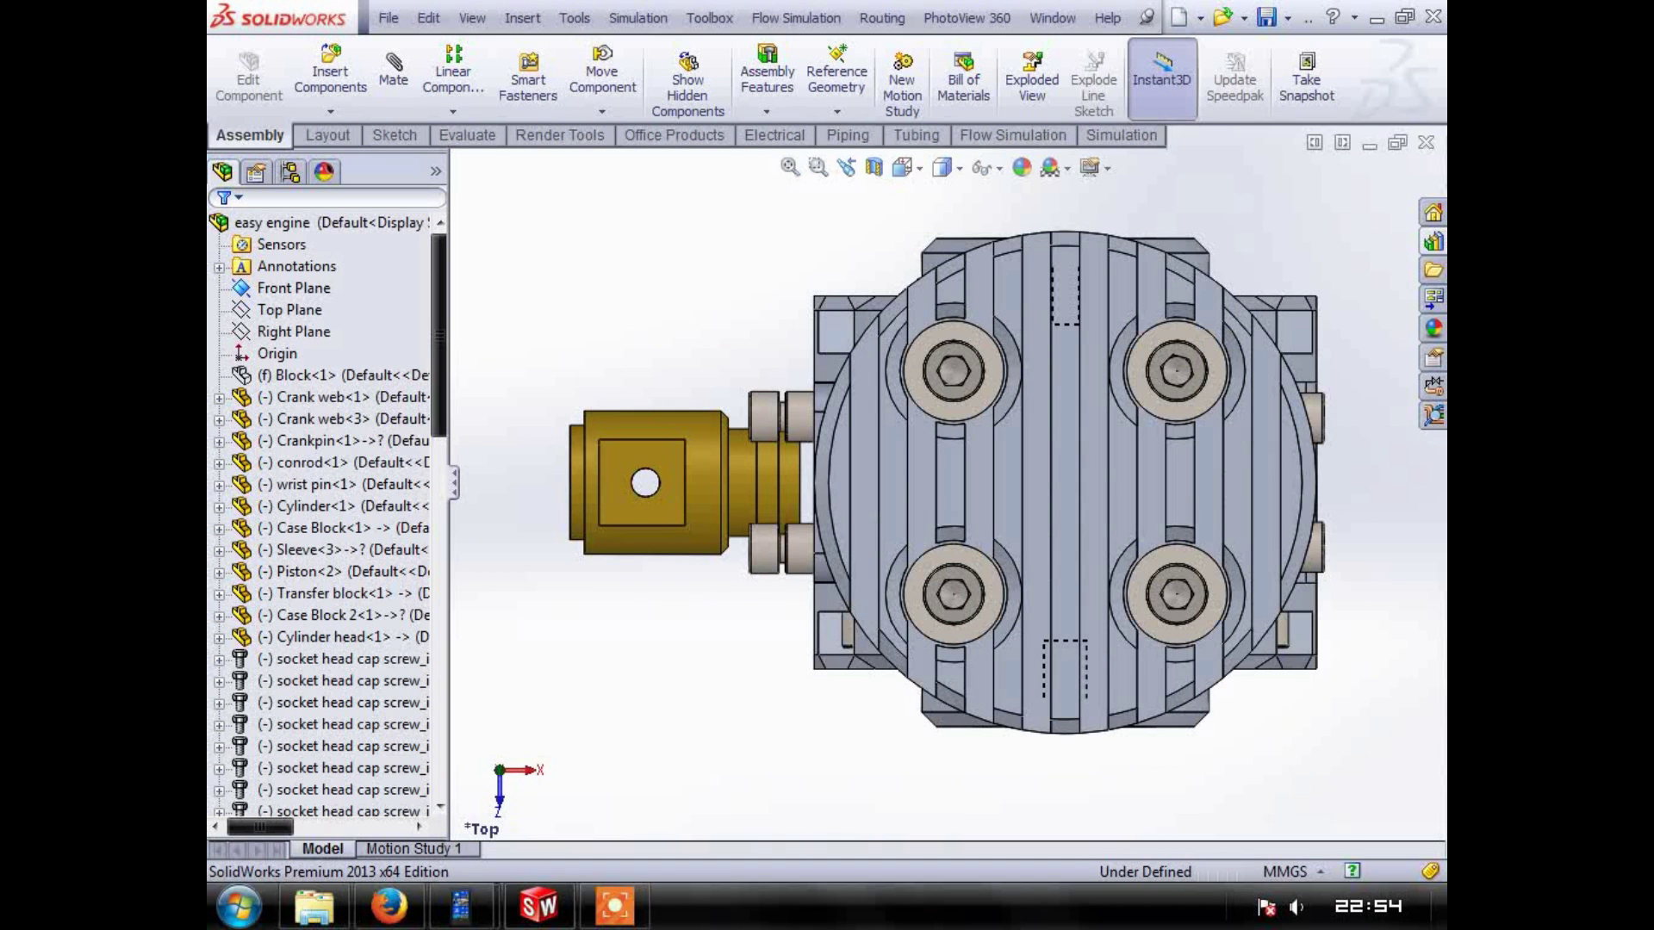